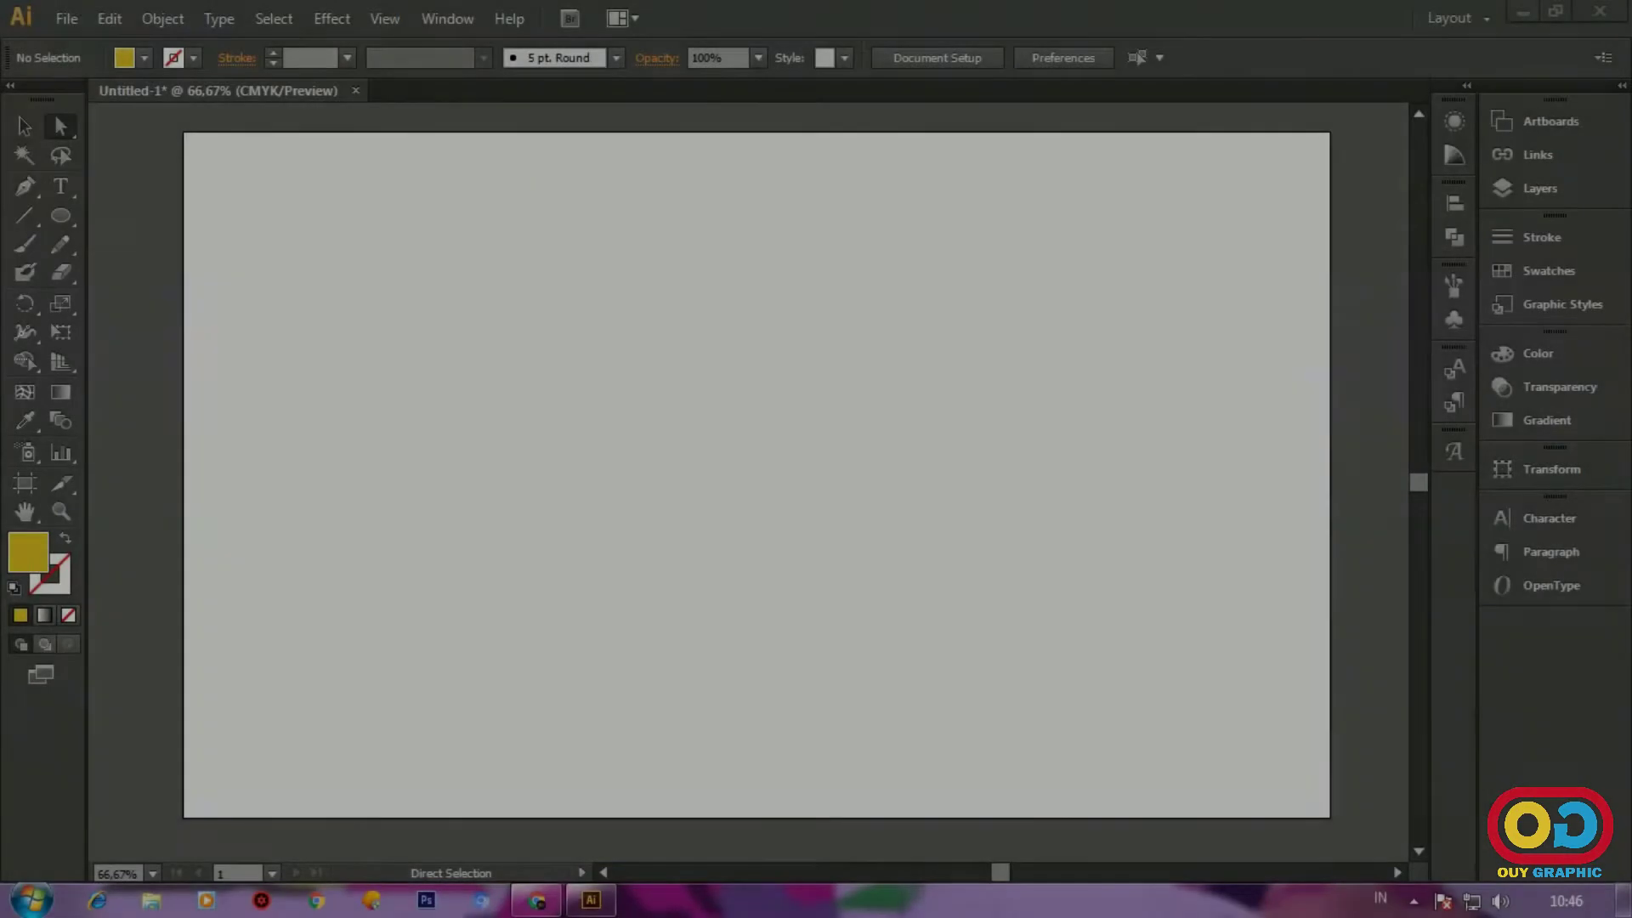
Step: Draw a wide yellow ellipse, convert both side anchors to corners, and rotate it 90° upright
click(67, 218)
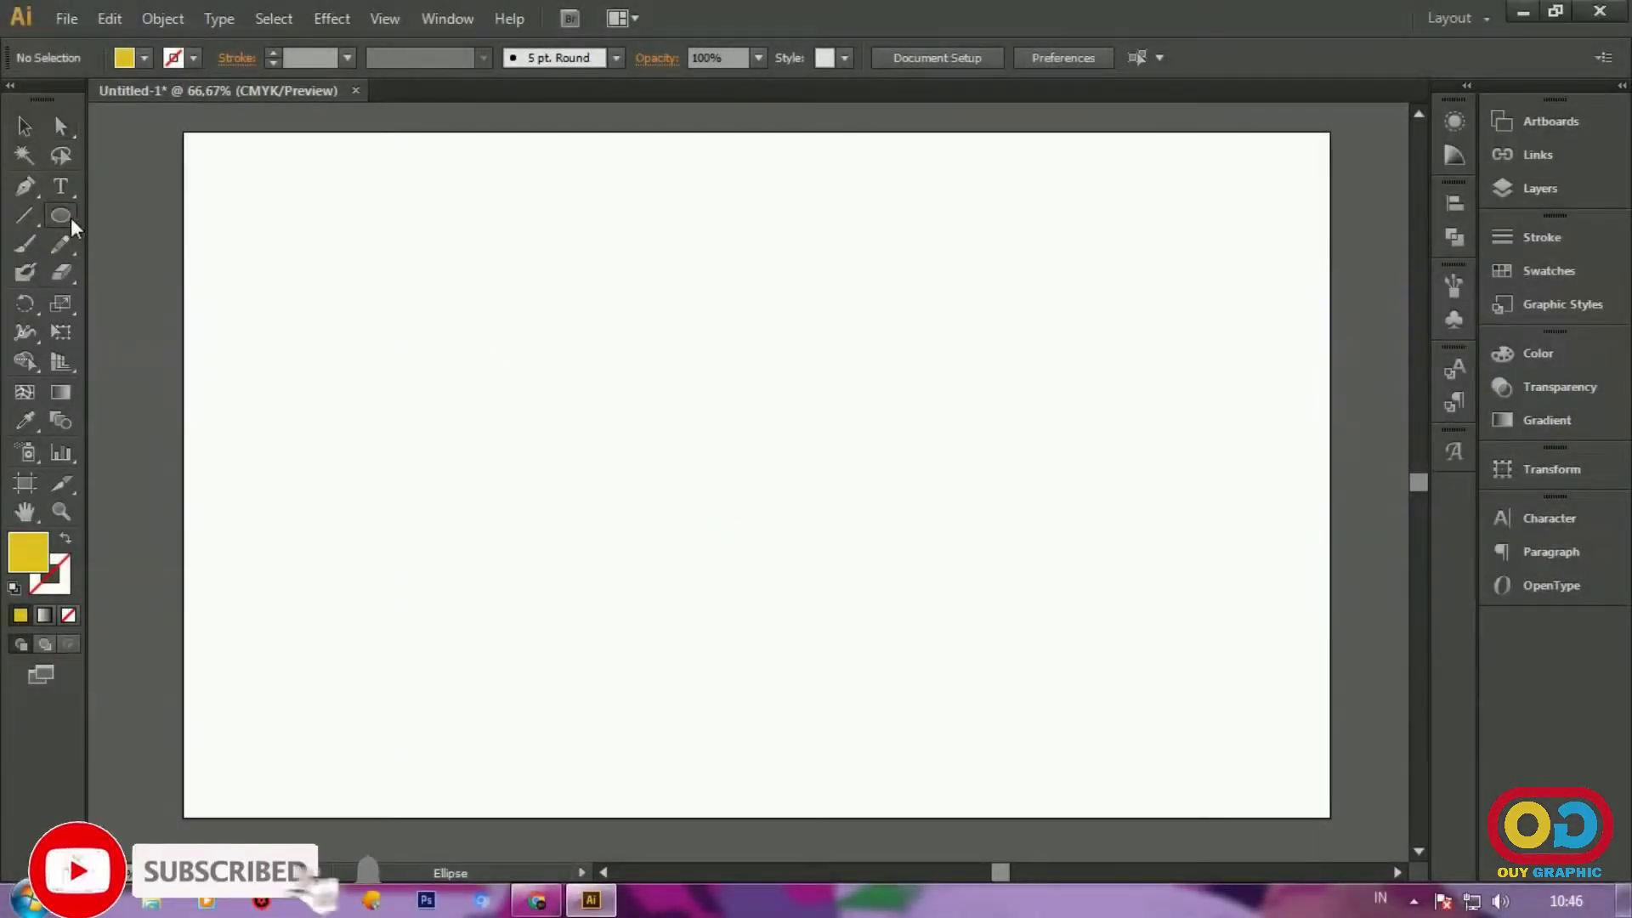
mouse_move(641, 463)
mouse_down()
mouse_move(855, 553)
mouse_move(834, 553)
mouse_up()
click(61, 127)
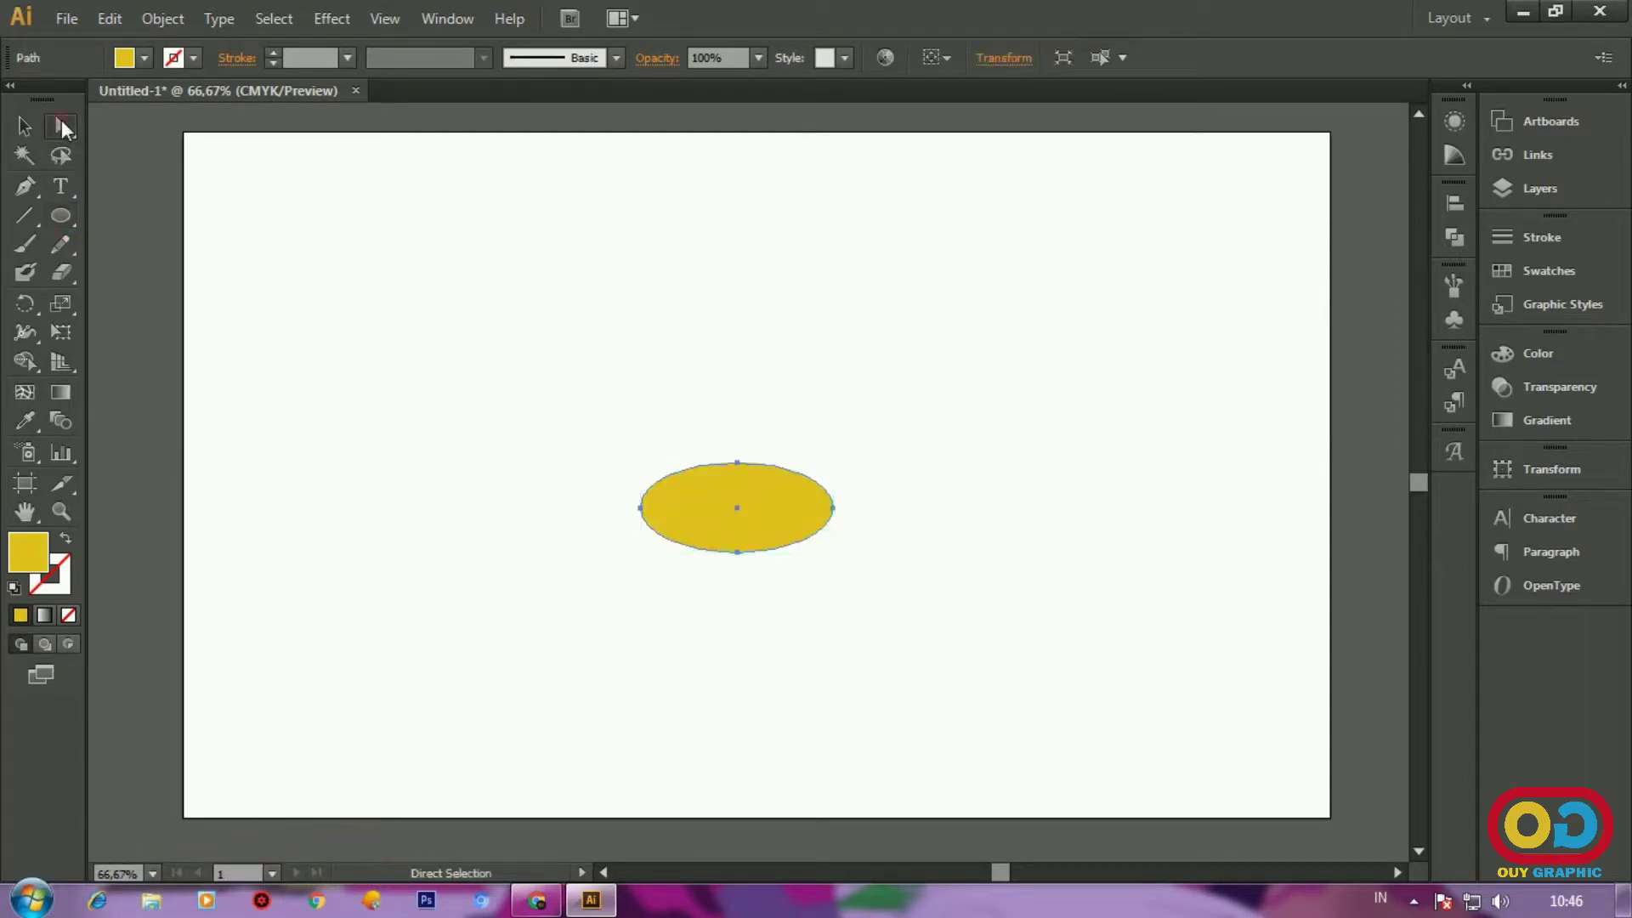
click(641, 507)
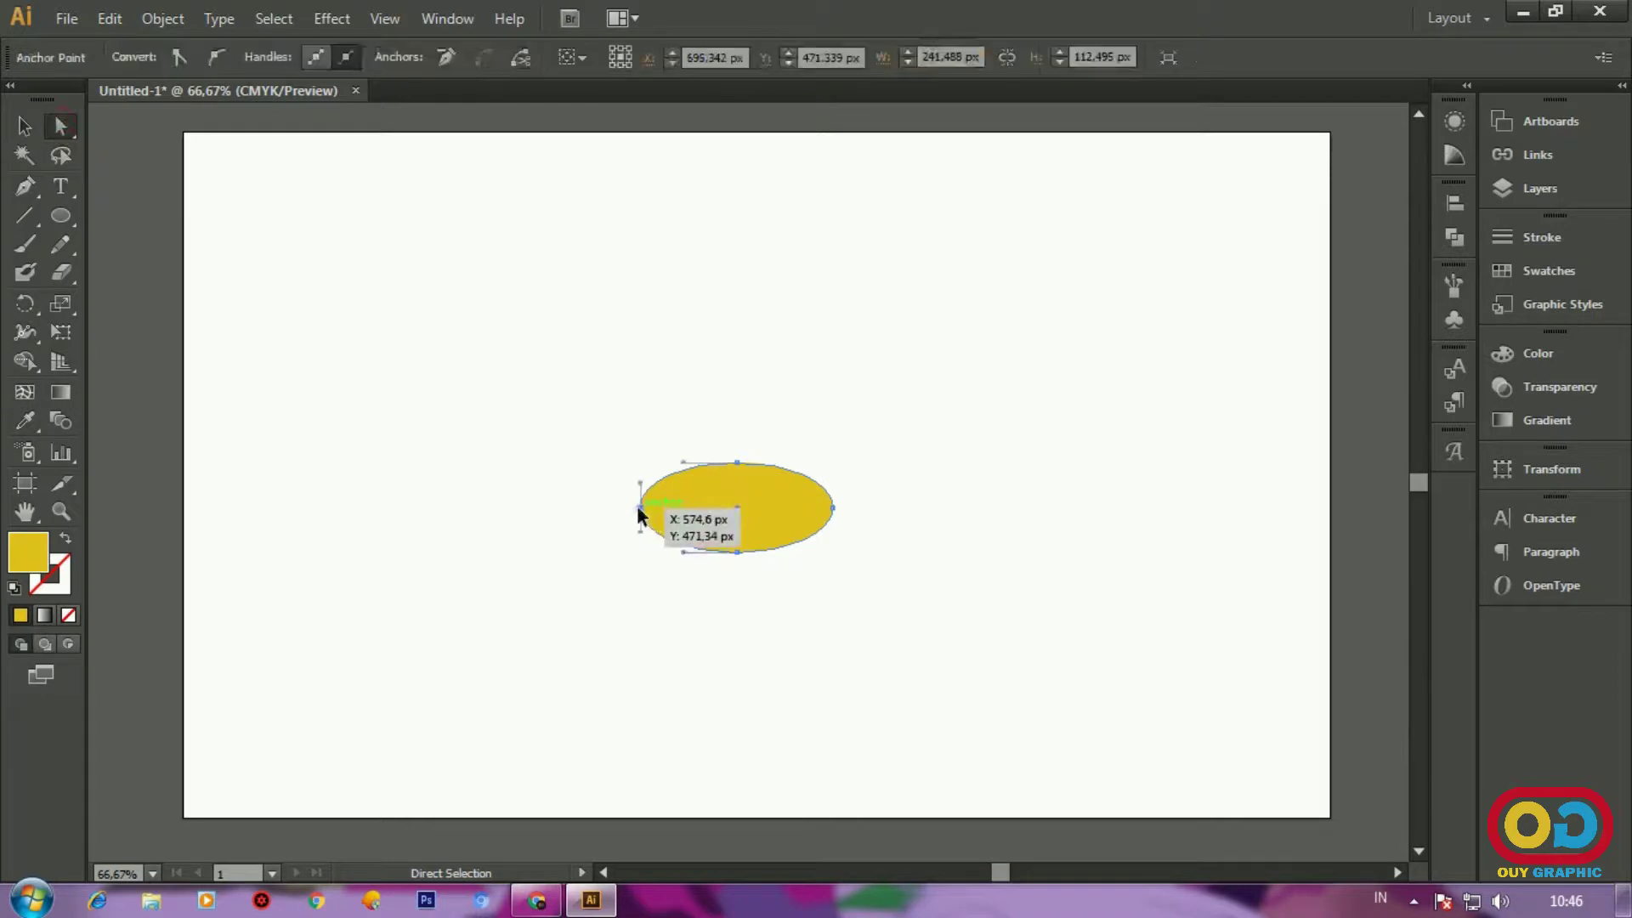
click(179, 57)
click(831, 509)
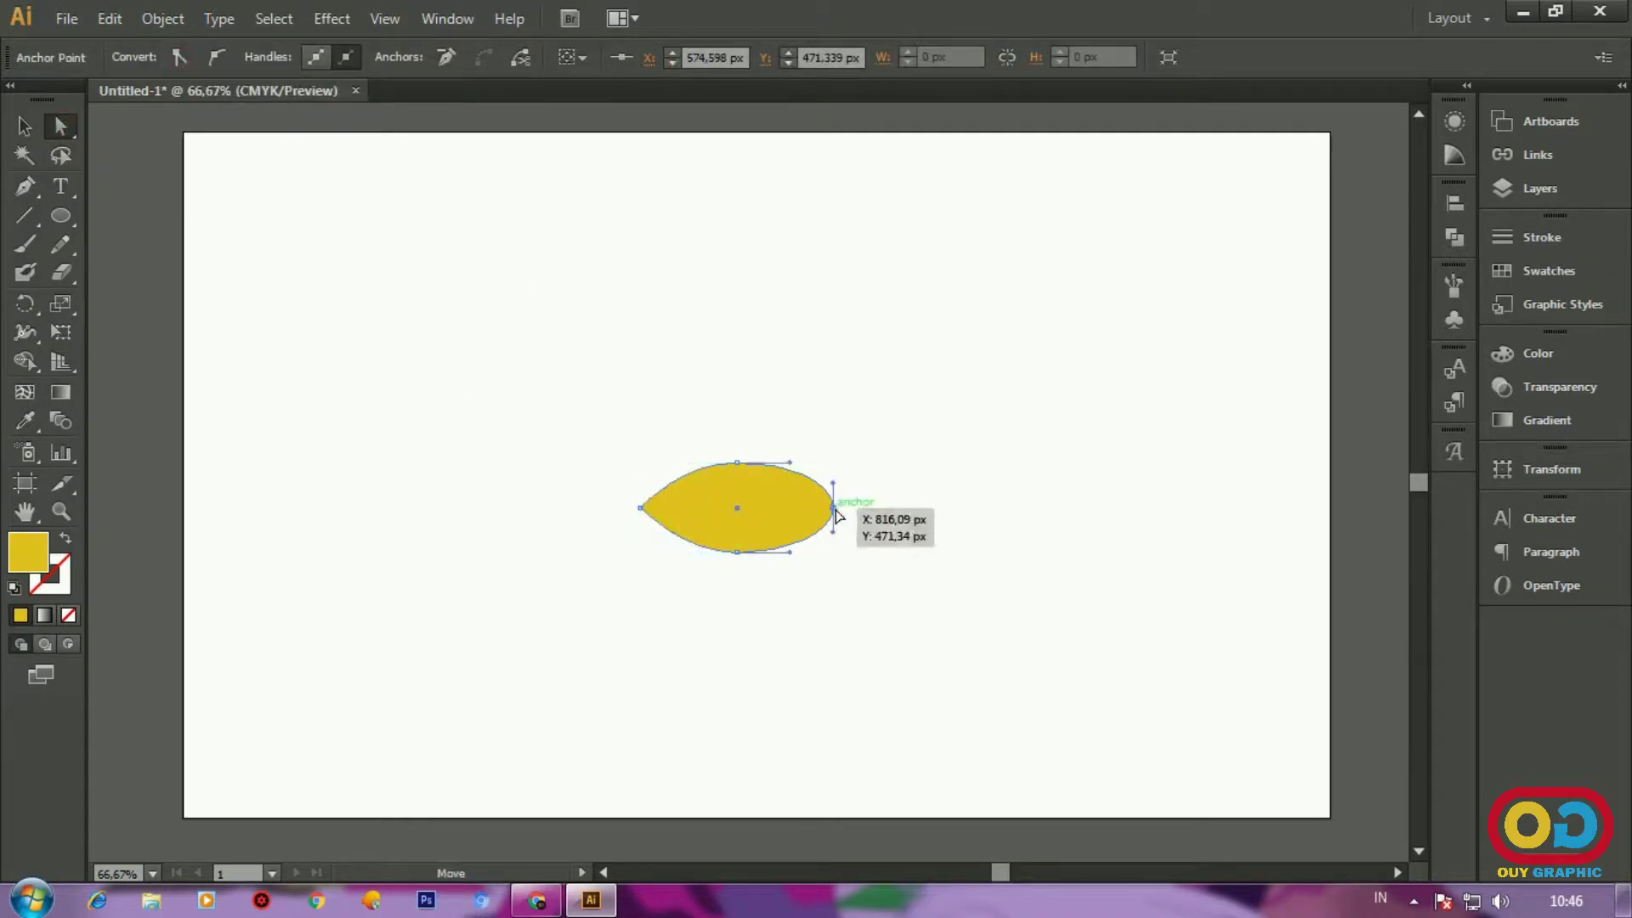
click(178, 62)
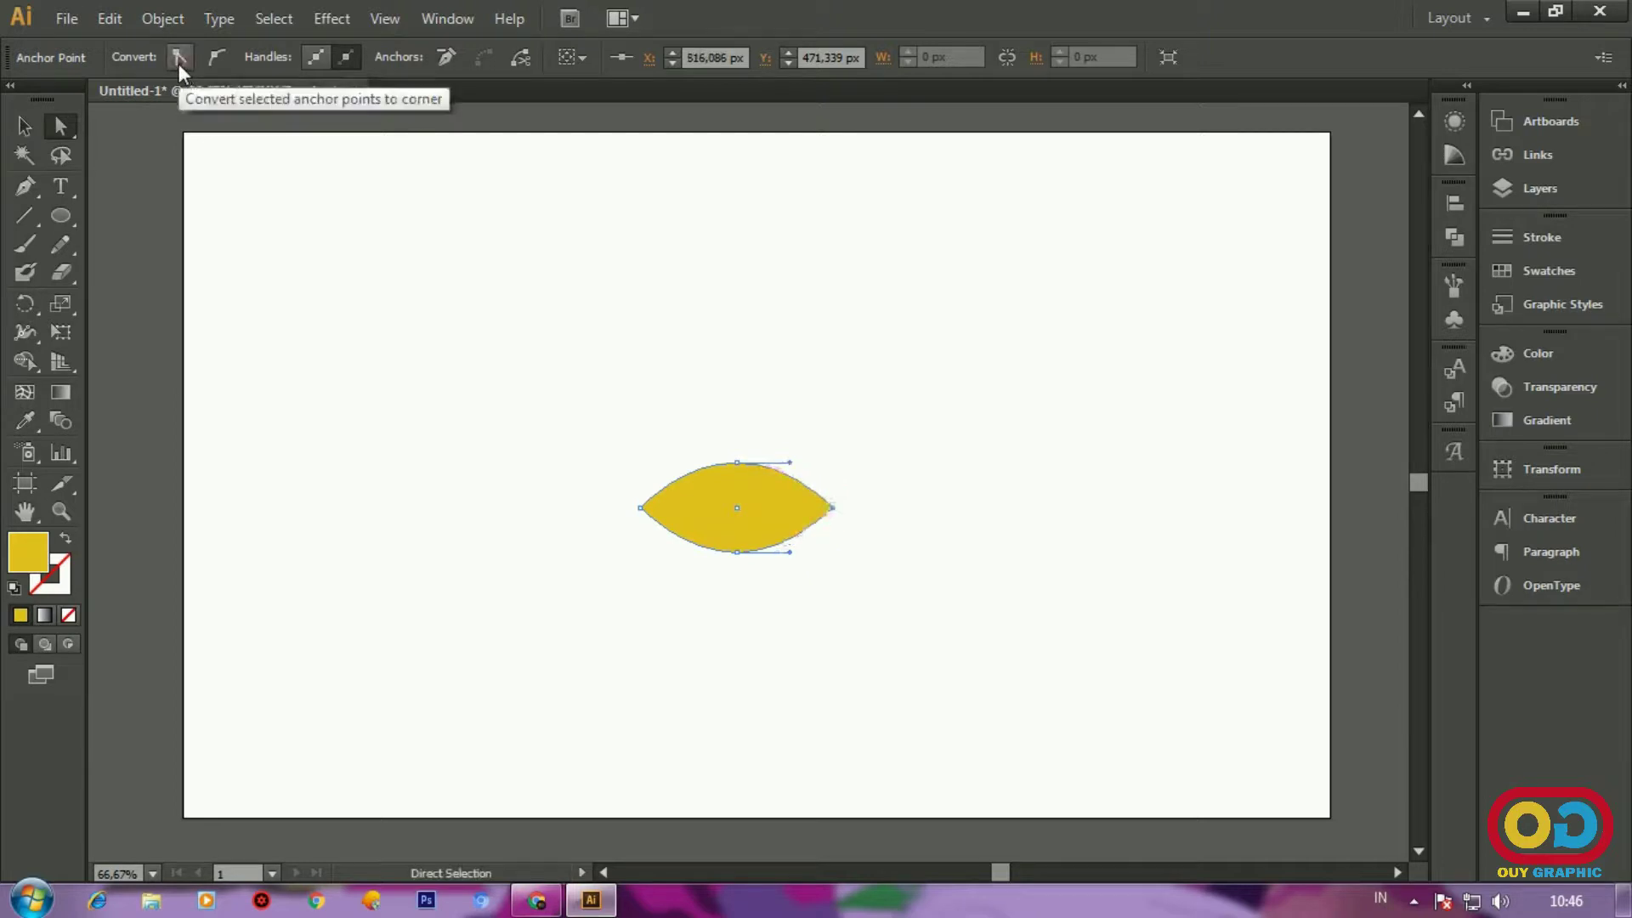
click(29, 128)
mouse_move(816, 503)
mouse_down()
mouse_move(836, 422)
mouse_move(812, 558)
mouse_up()
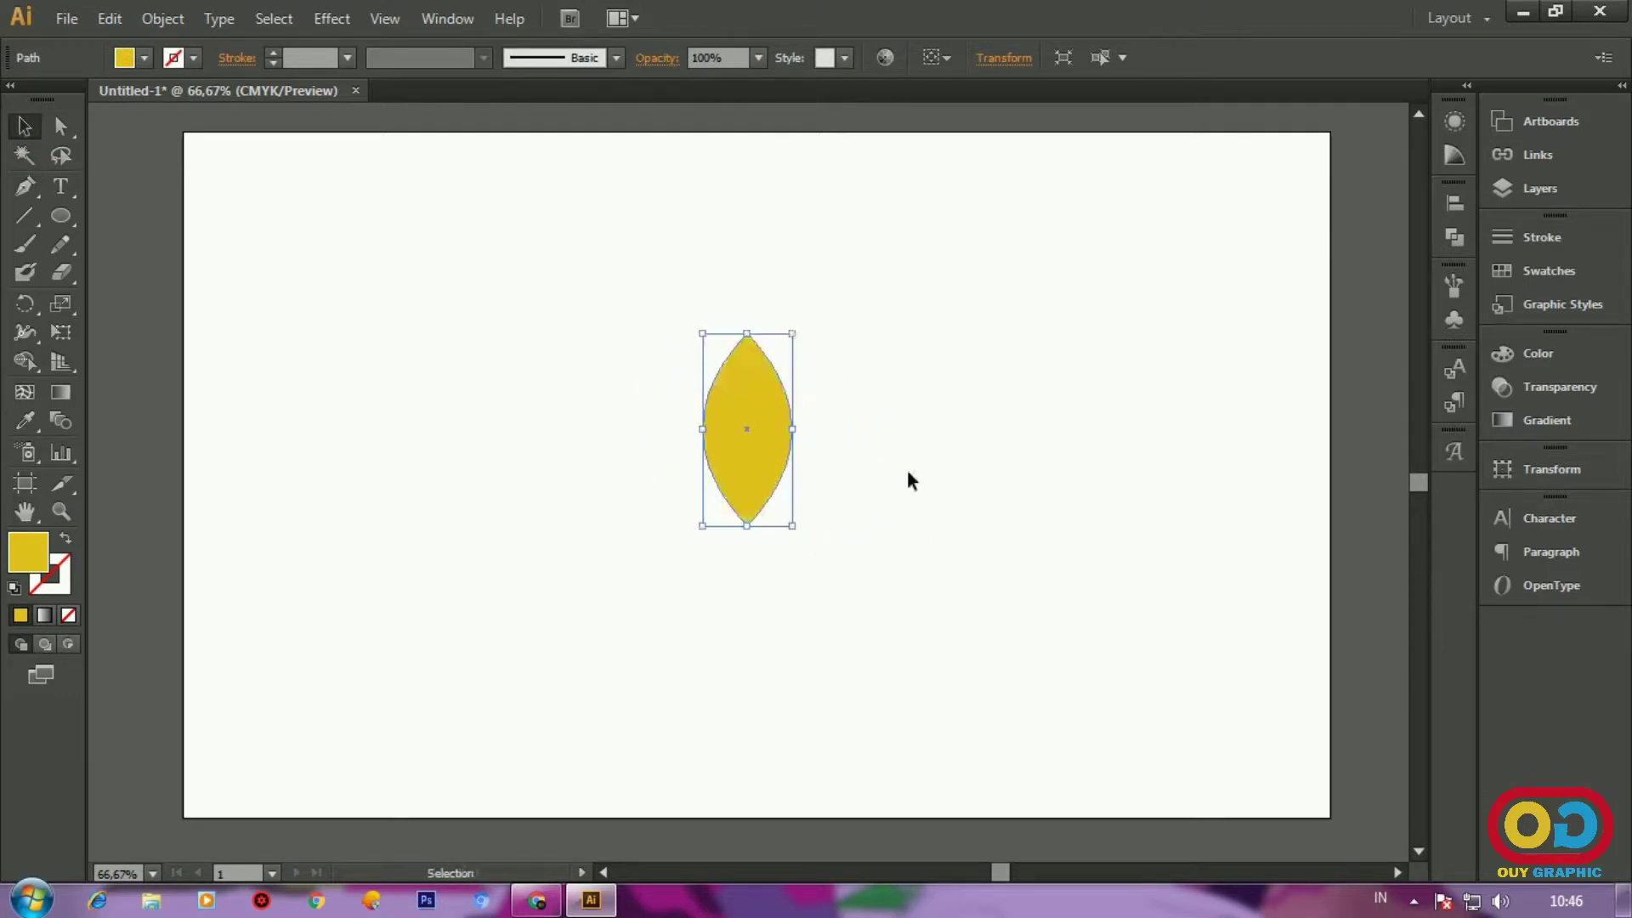
Step: Copy the petal and paste a copy in front of it
scroll(906, 470, up, 1)
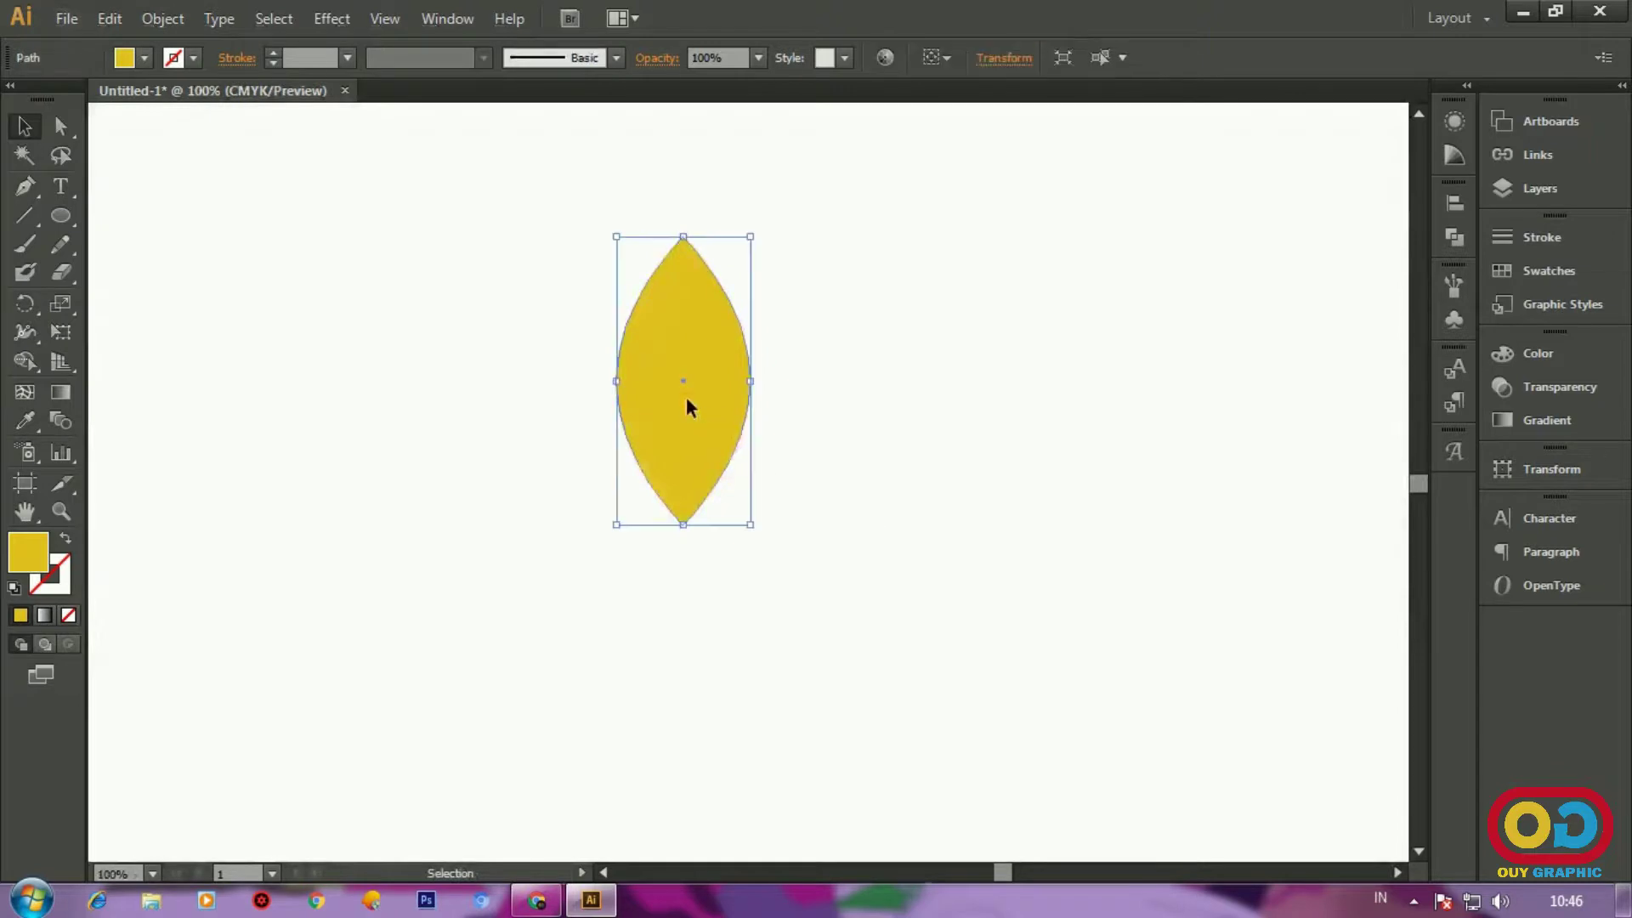
click(126, 23)
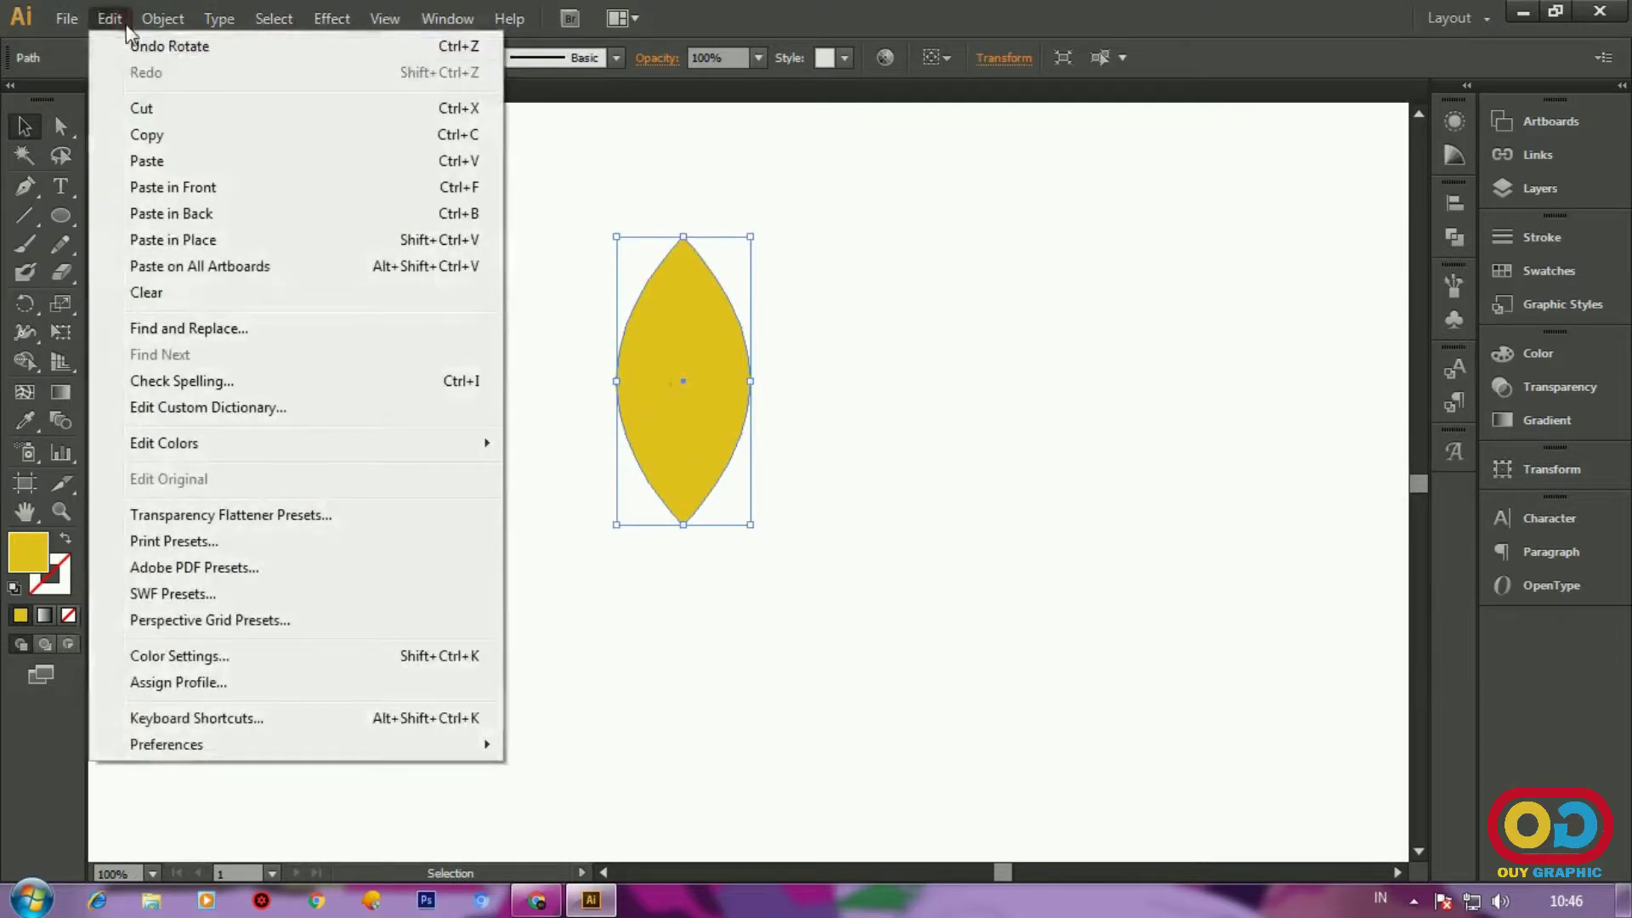
click(146, 134)
click(111, 21)
click(207, 183)
Step: Move the copy straight down so its tip meets the original's tip
drag(685, 315, 689, 602)
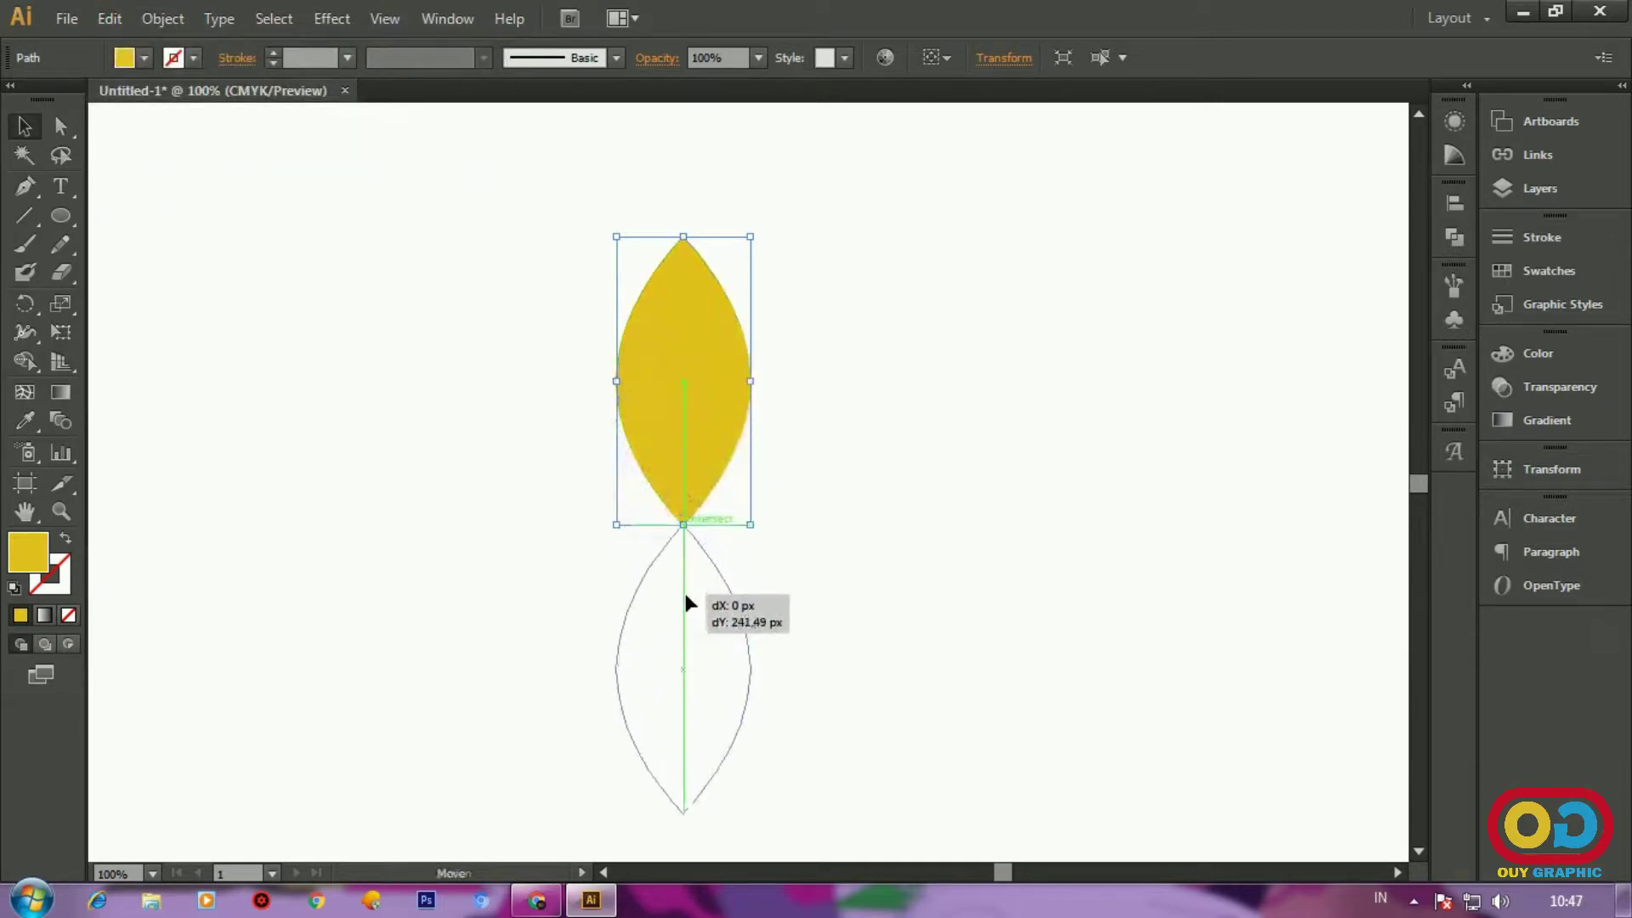
drag(686, 603, 685, 601)
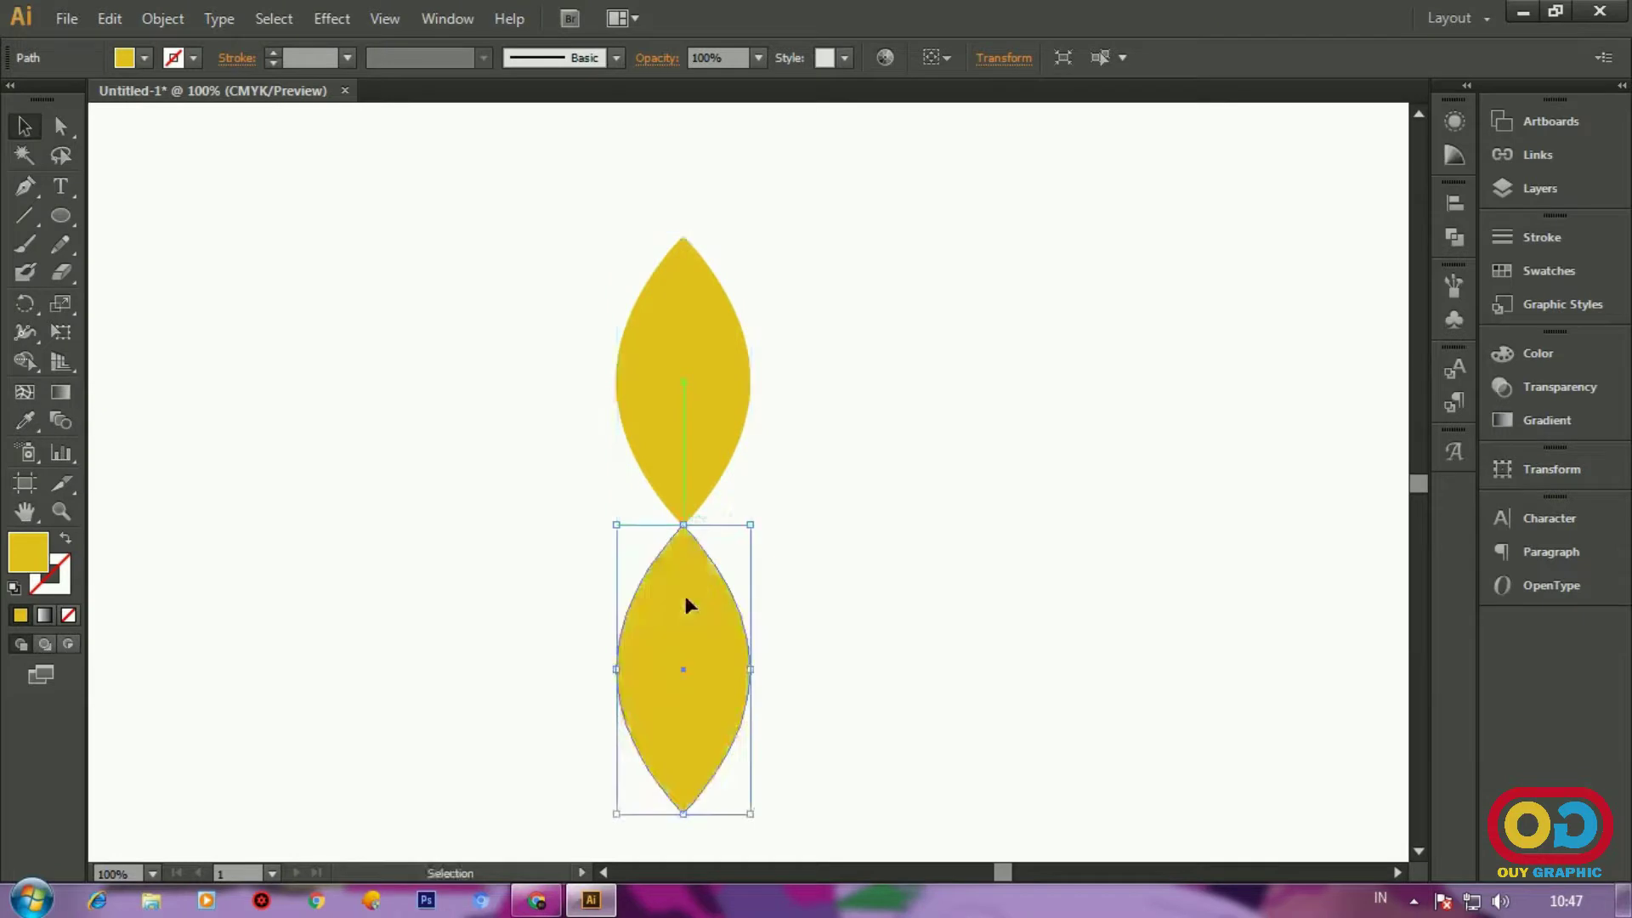
click(870, 506)
scroll(869, 501, down, 1)
scroll(868, 501, down, 1)
scroll(868, 502, up, 1)
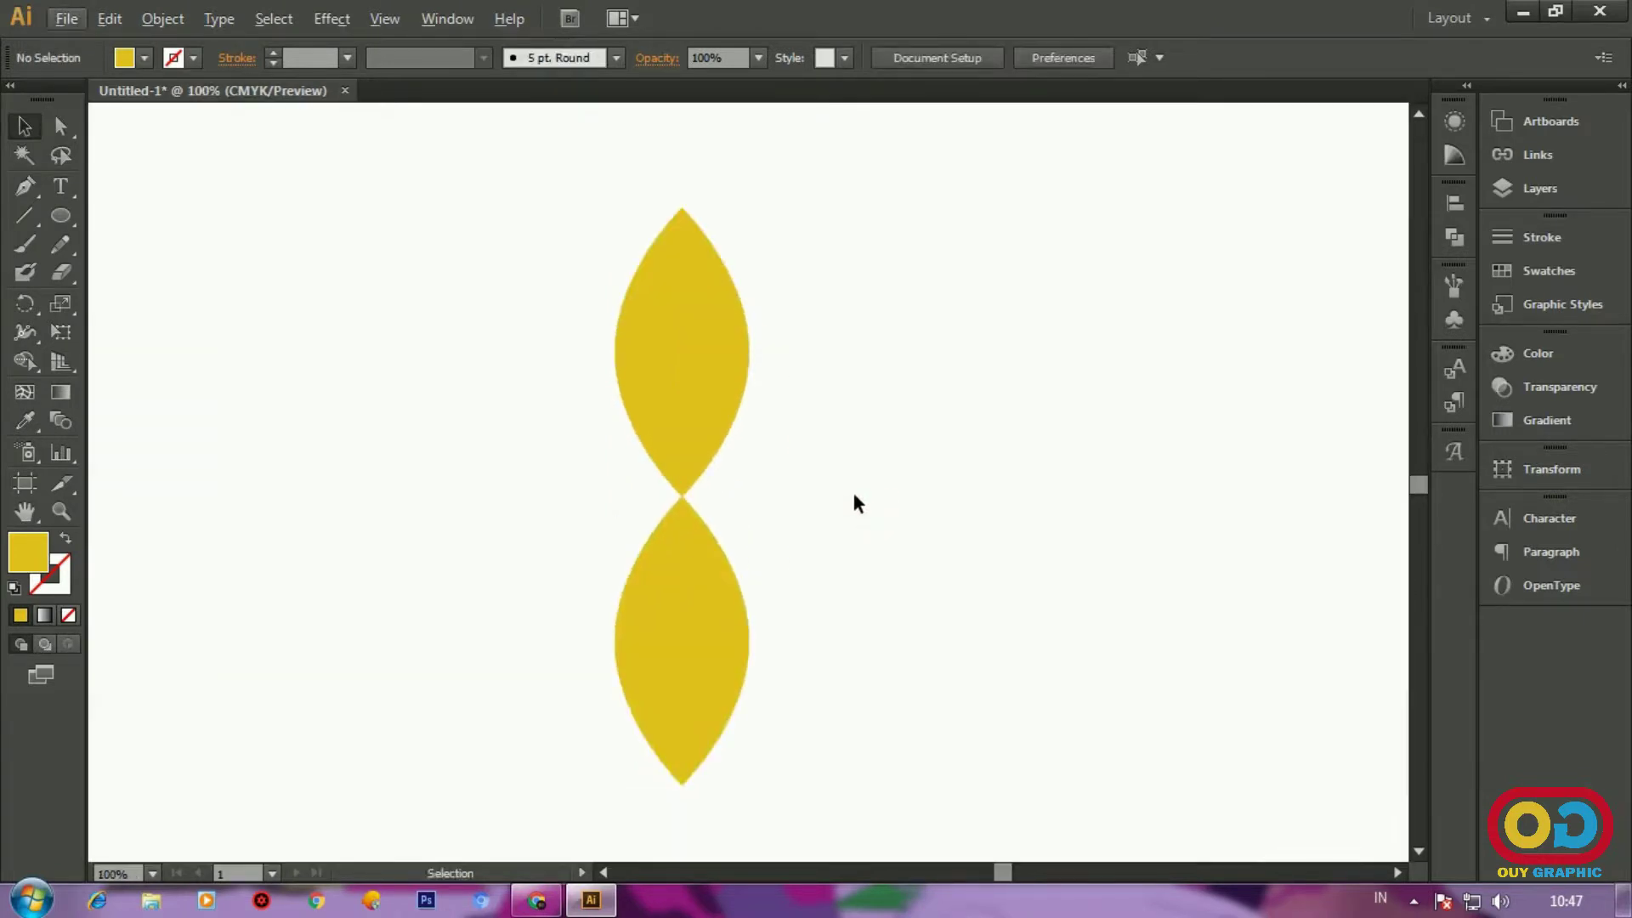
scroll(852, 492, up, 1)
scroll(839, 483, down, 1)
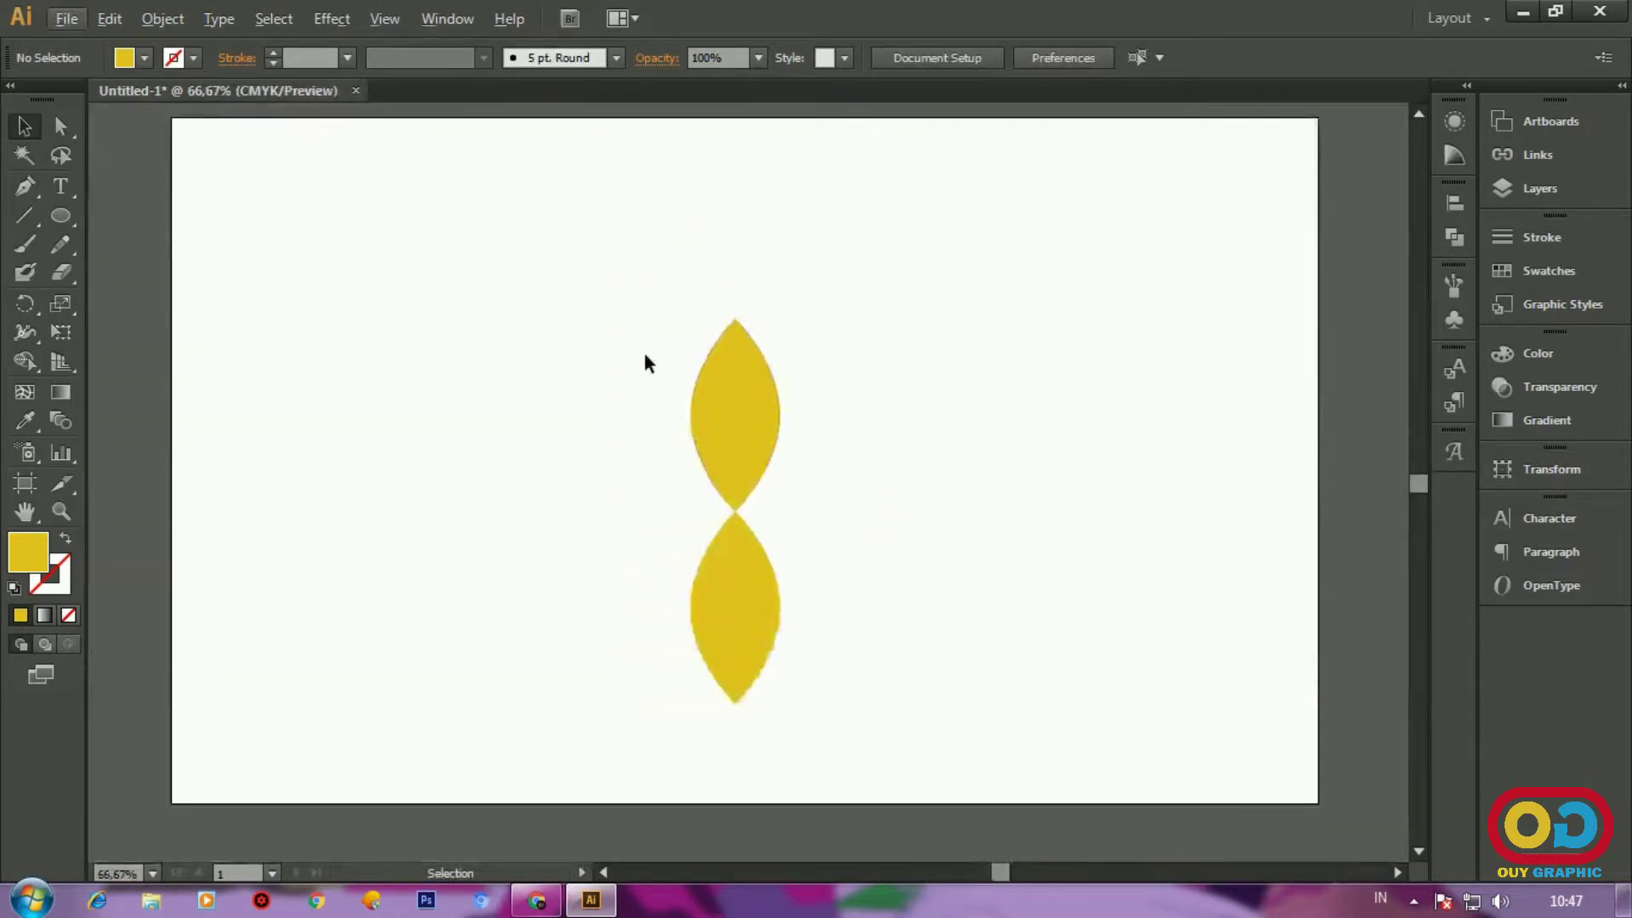
Step: Select both petals and paste a copy of the pair in front
mouse_move(539, 338)
mouse_down()
mouse_move(905, 633)
mouse_move(879, 604)
mouse_up()
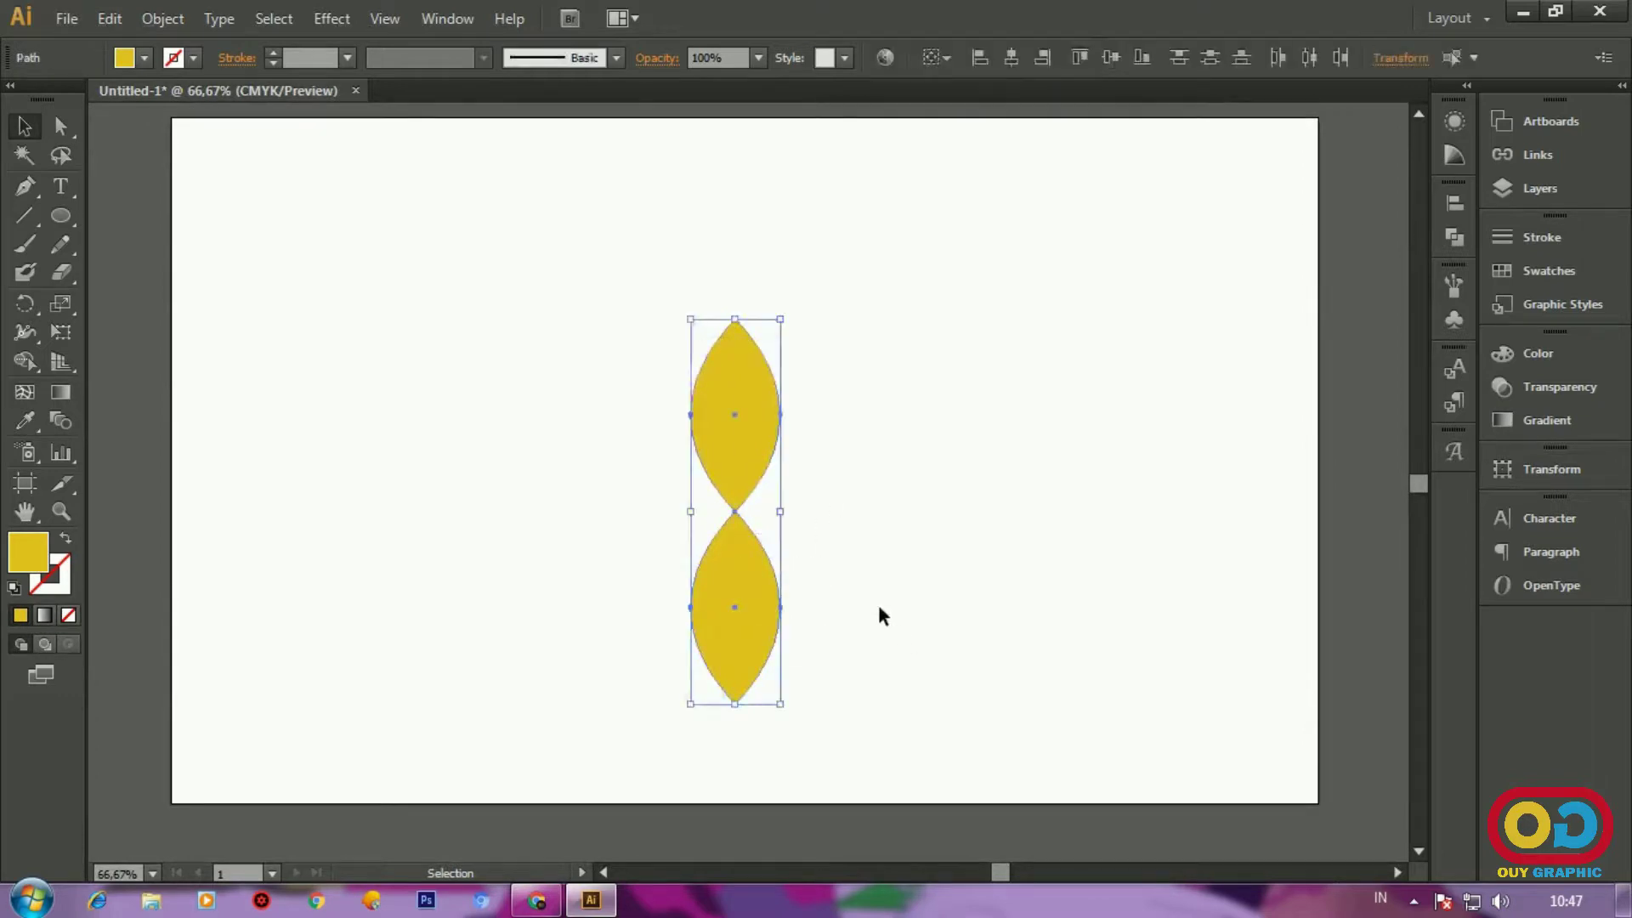
click(113, 20)
click(147, 135)
click(110, 17)
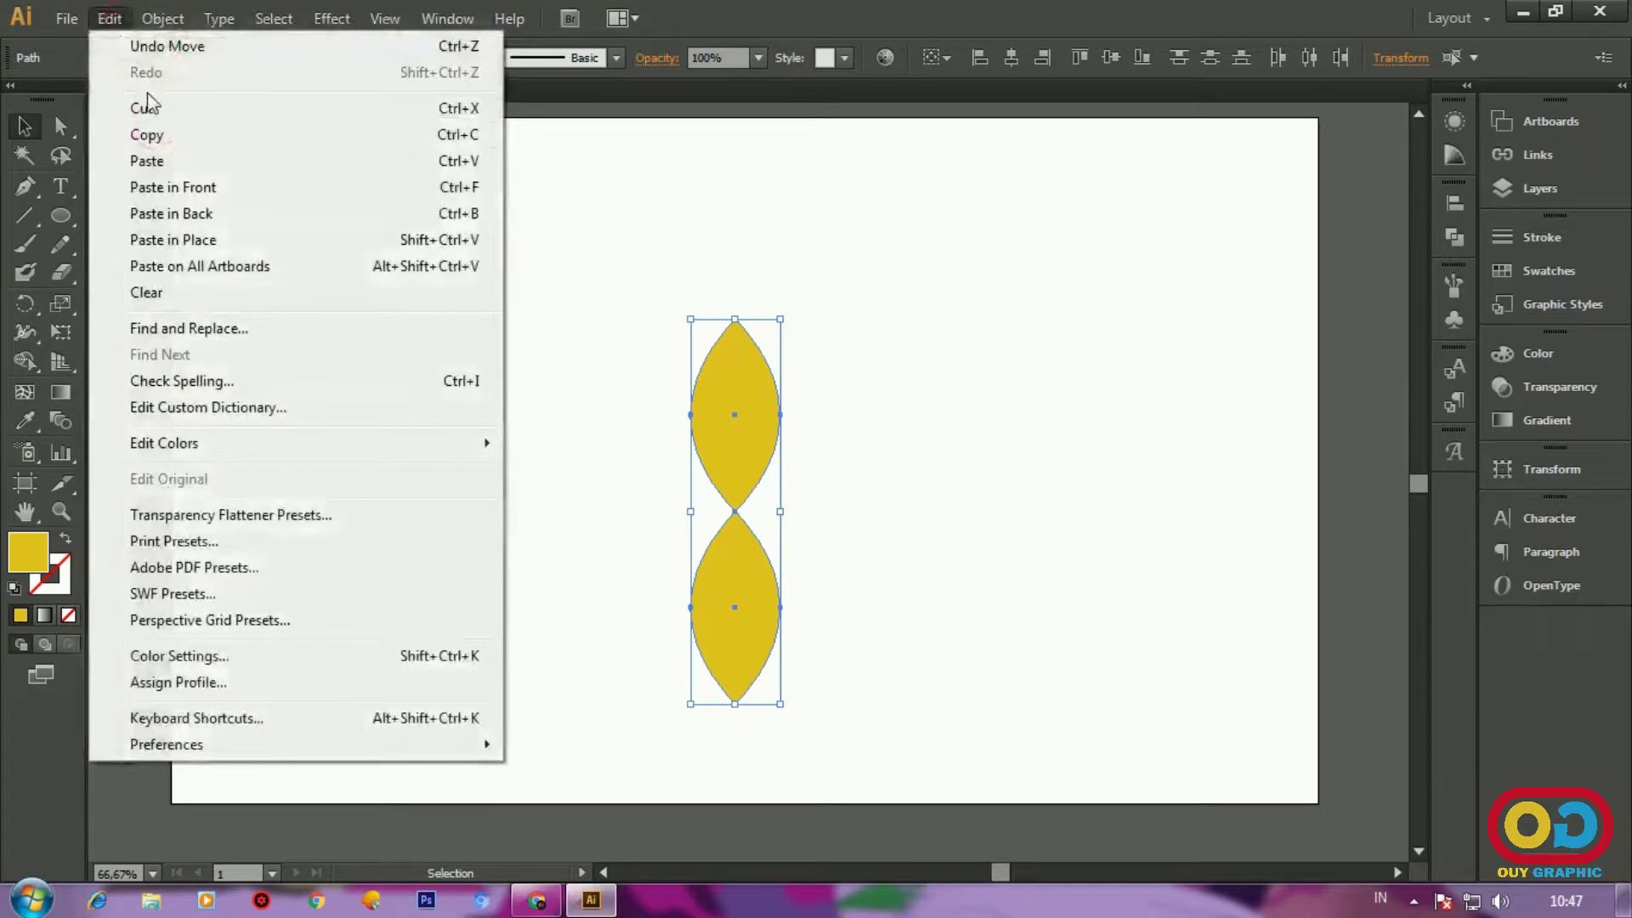
click(188, 186)
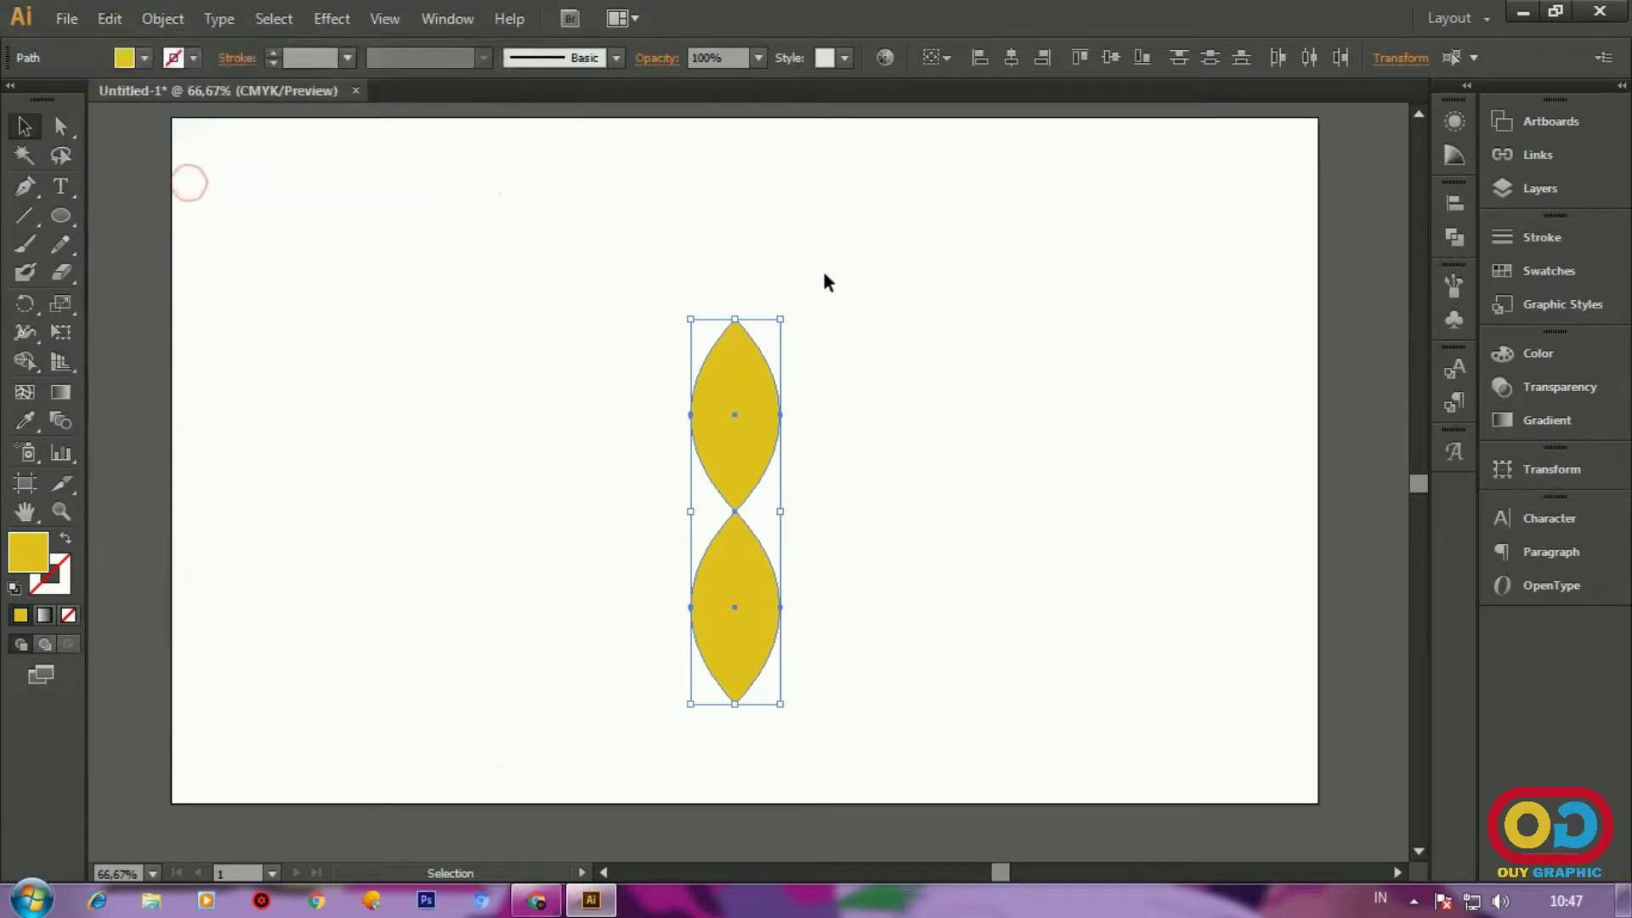
Step: Rotate the copied pair 90° to lie horizontally, then select the whole four-petal cross
mouse_move(789, 310)
mouse_down()
mouse_move(875, 416)
mouse_move(931, 567)
mouse_up()
click(1094, 484)
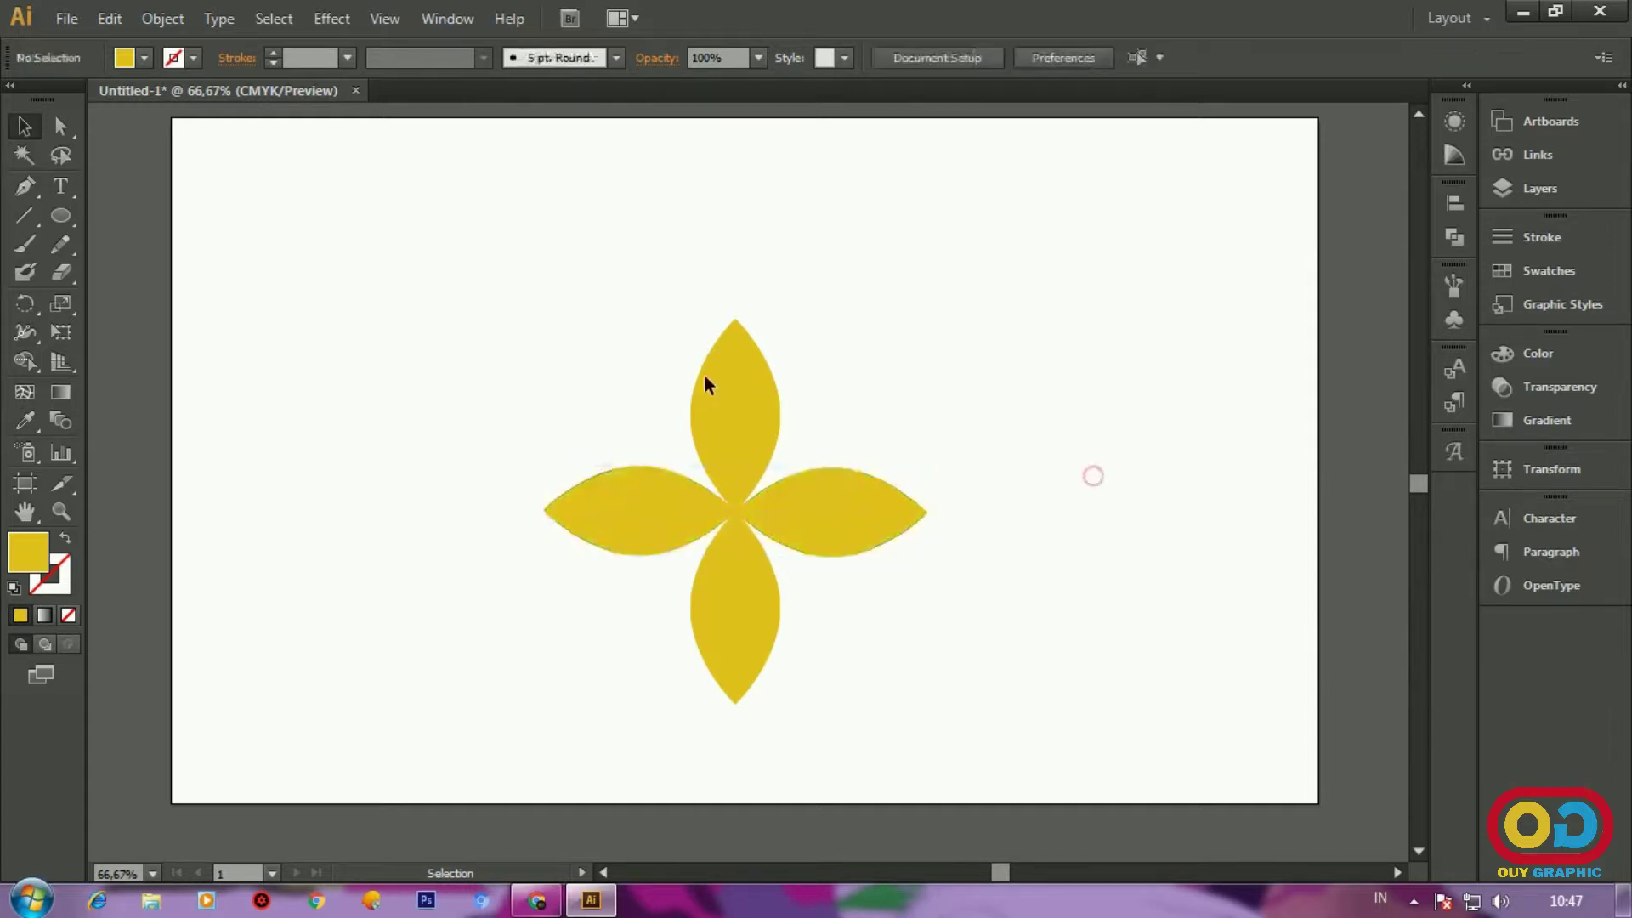
drag(505, 358, 920, 699)
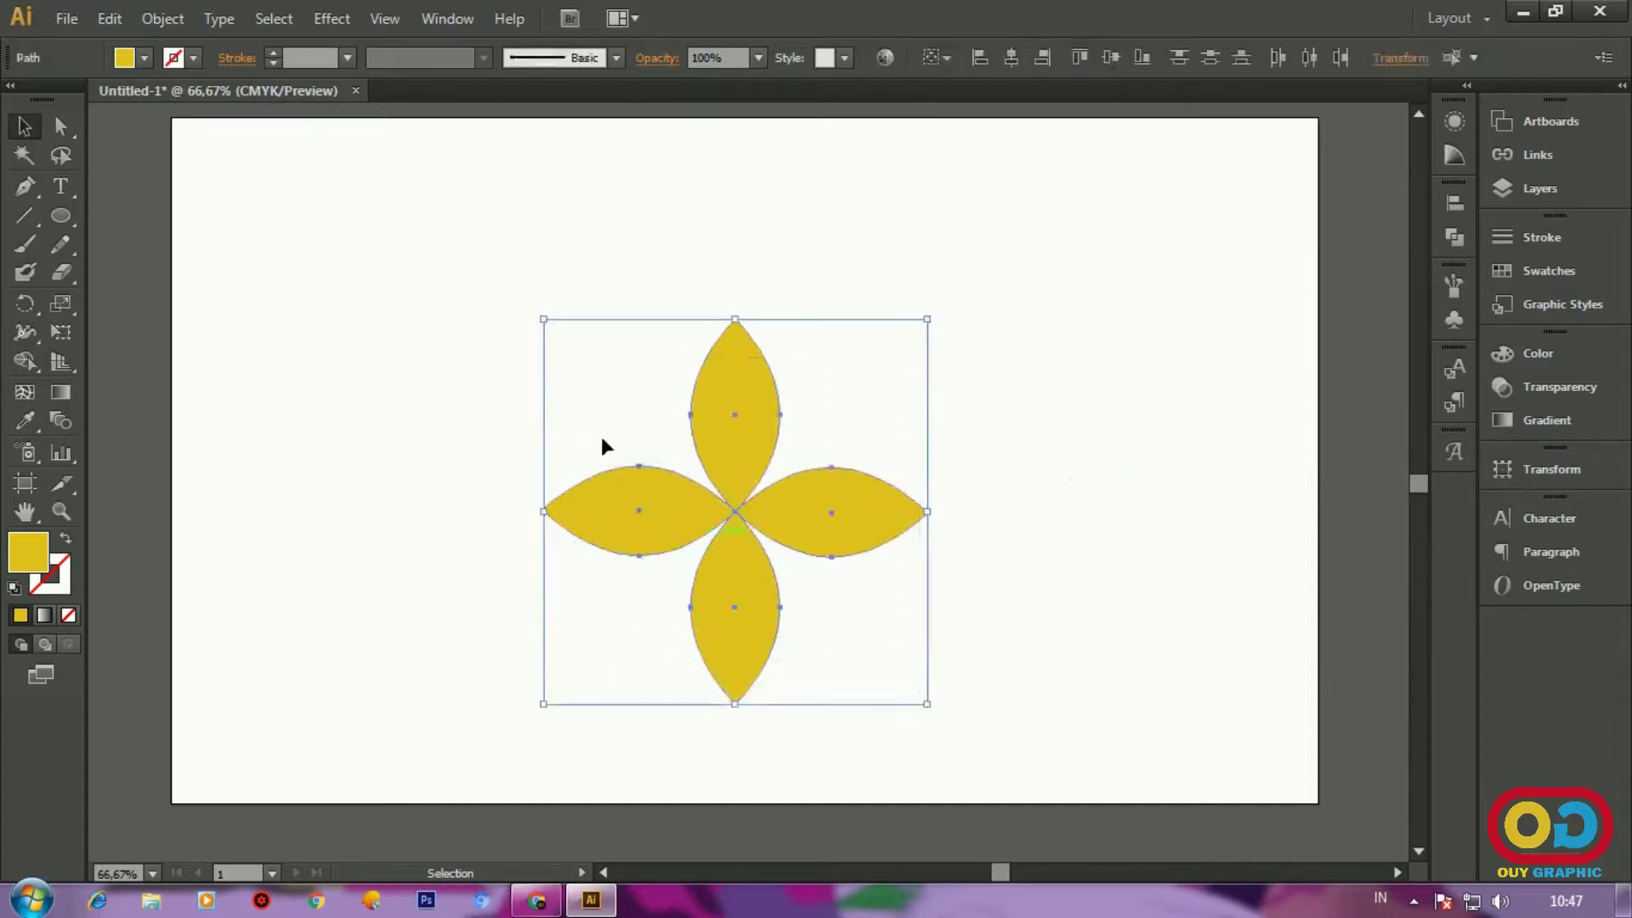
Step: Paste a copy of the cross in front and rotate it about 45° between the petals
click(124, 17)
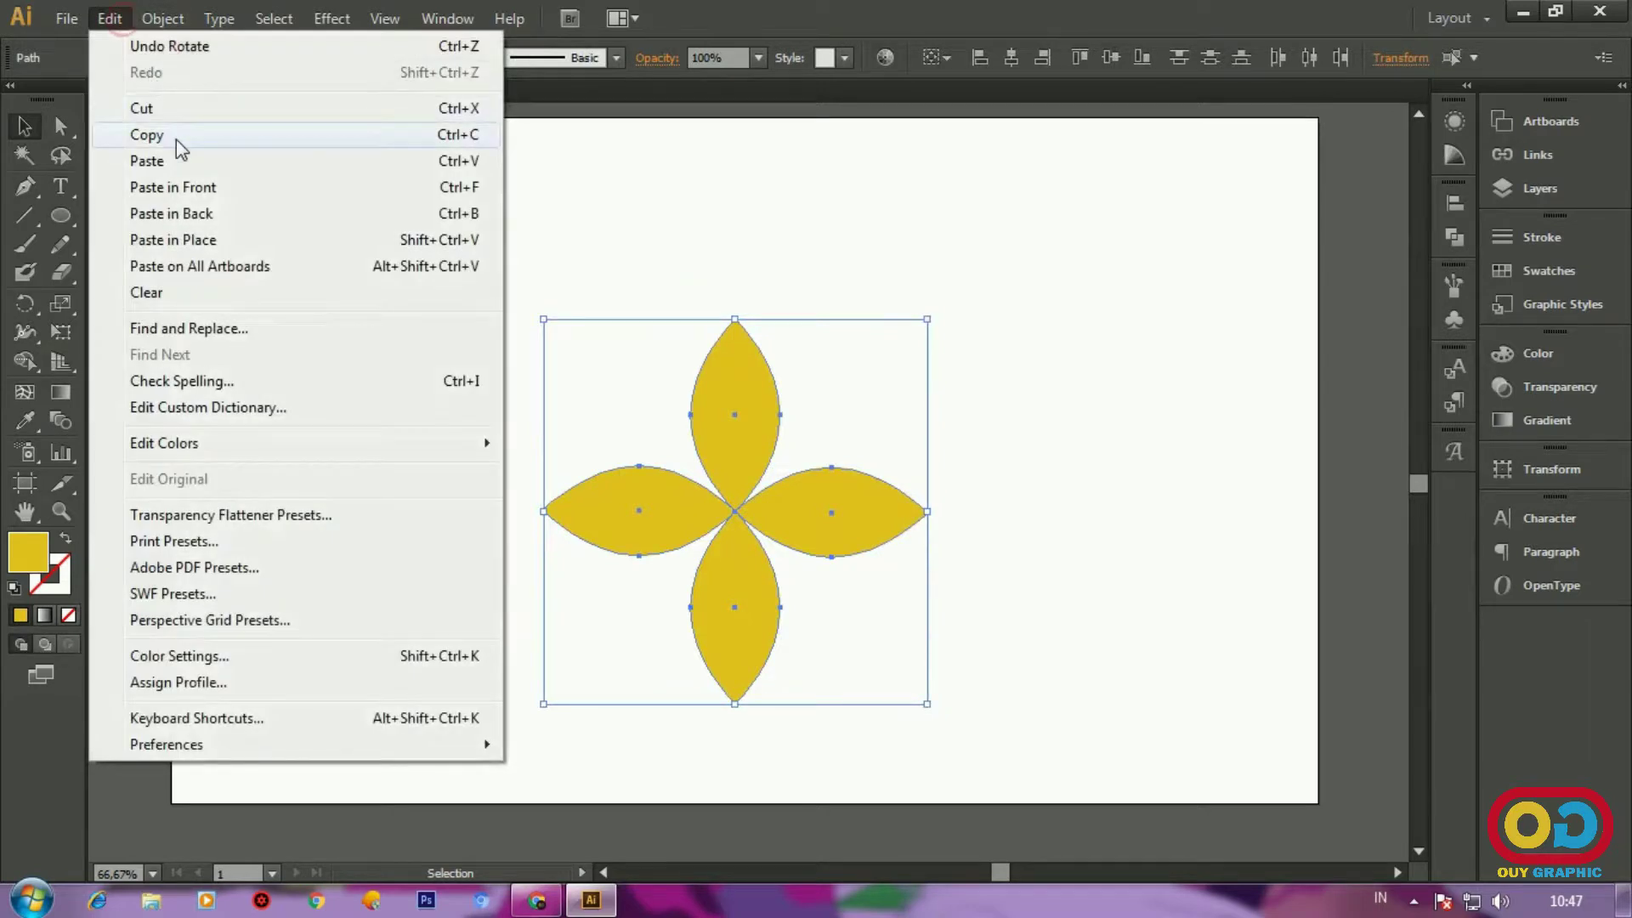
click(146, 134)
click(113, 19)
click(188, 187)
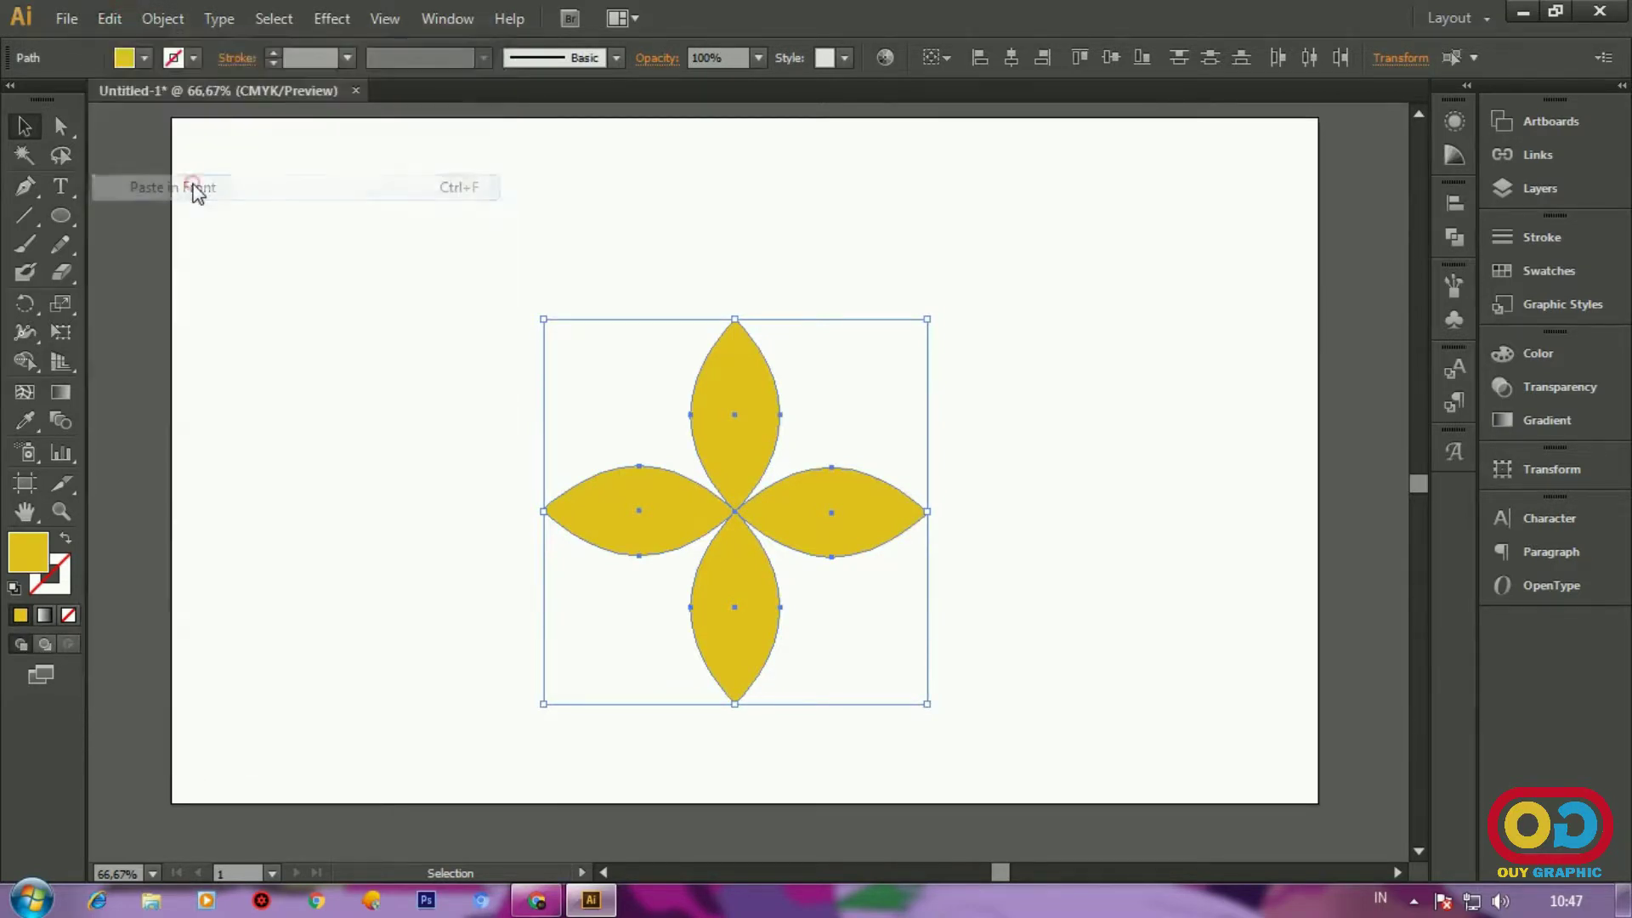
drag(938, 308, 1046, 514)
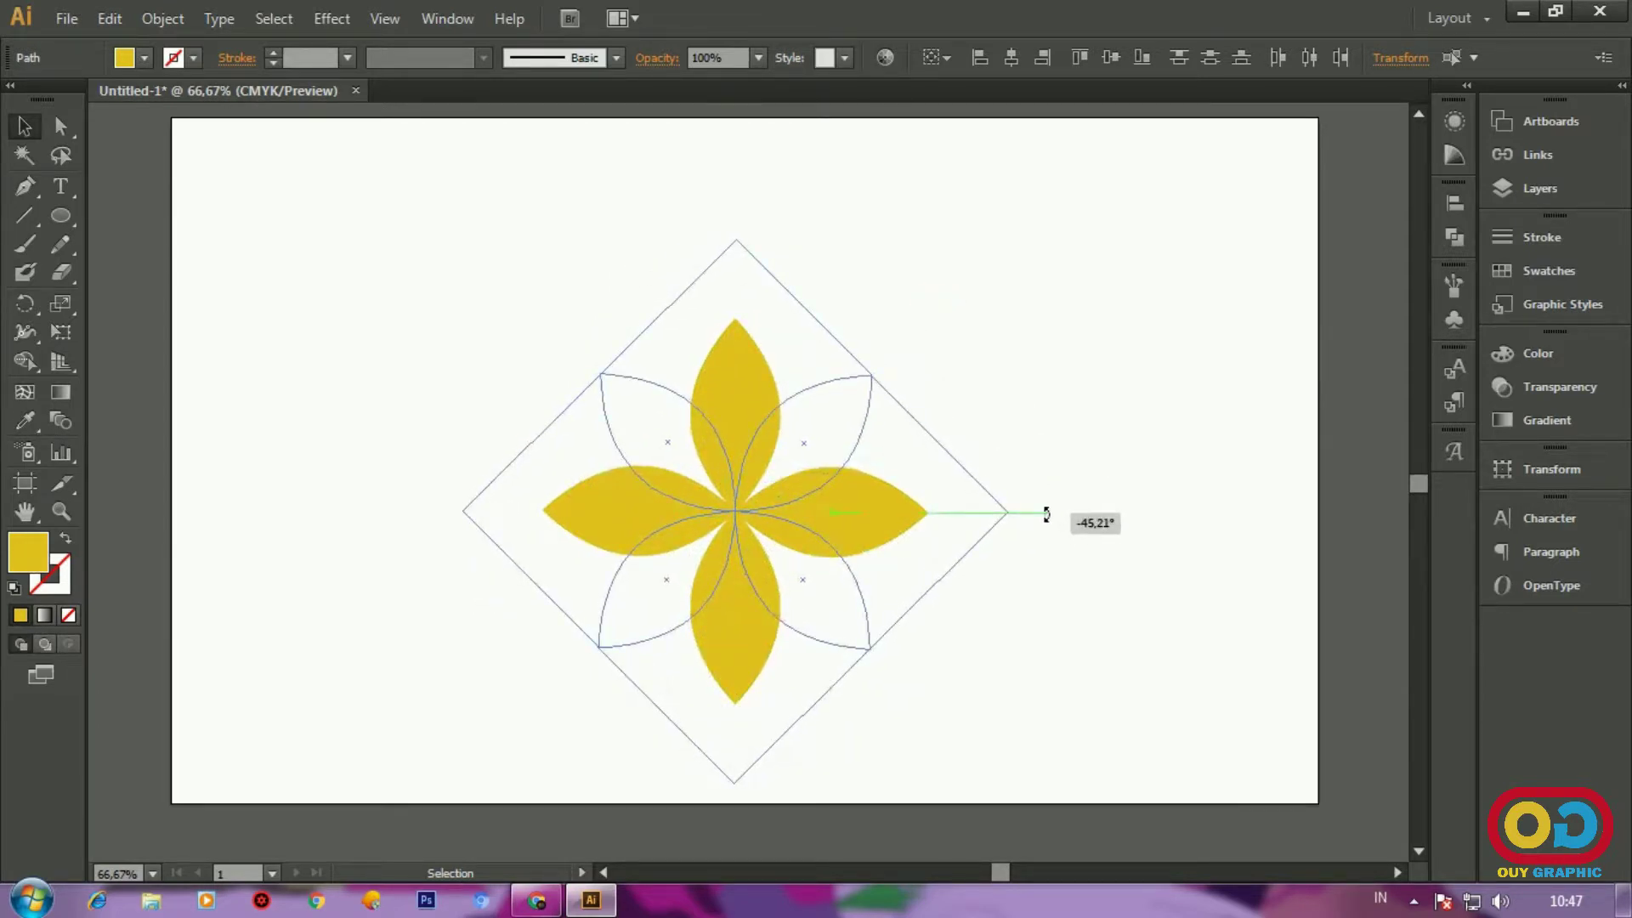
drag(1047, 514, 1046, 514)
Step: Select all eight petals and move the flower higher on the artboard
click(1046, 514)
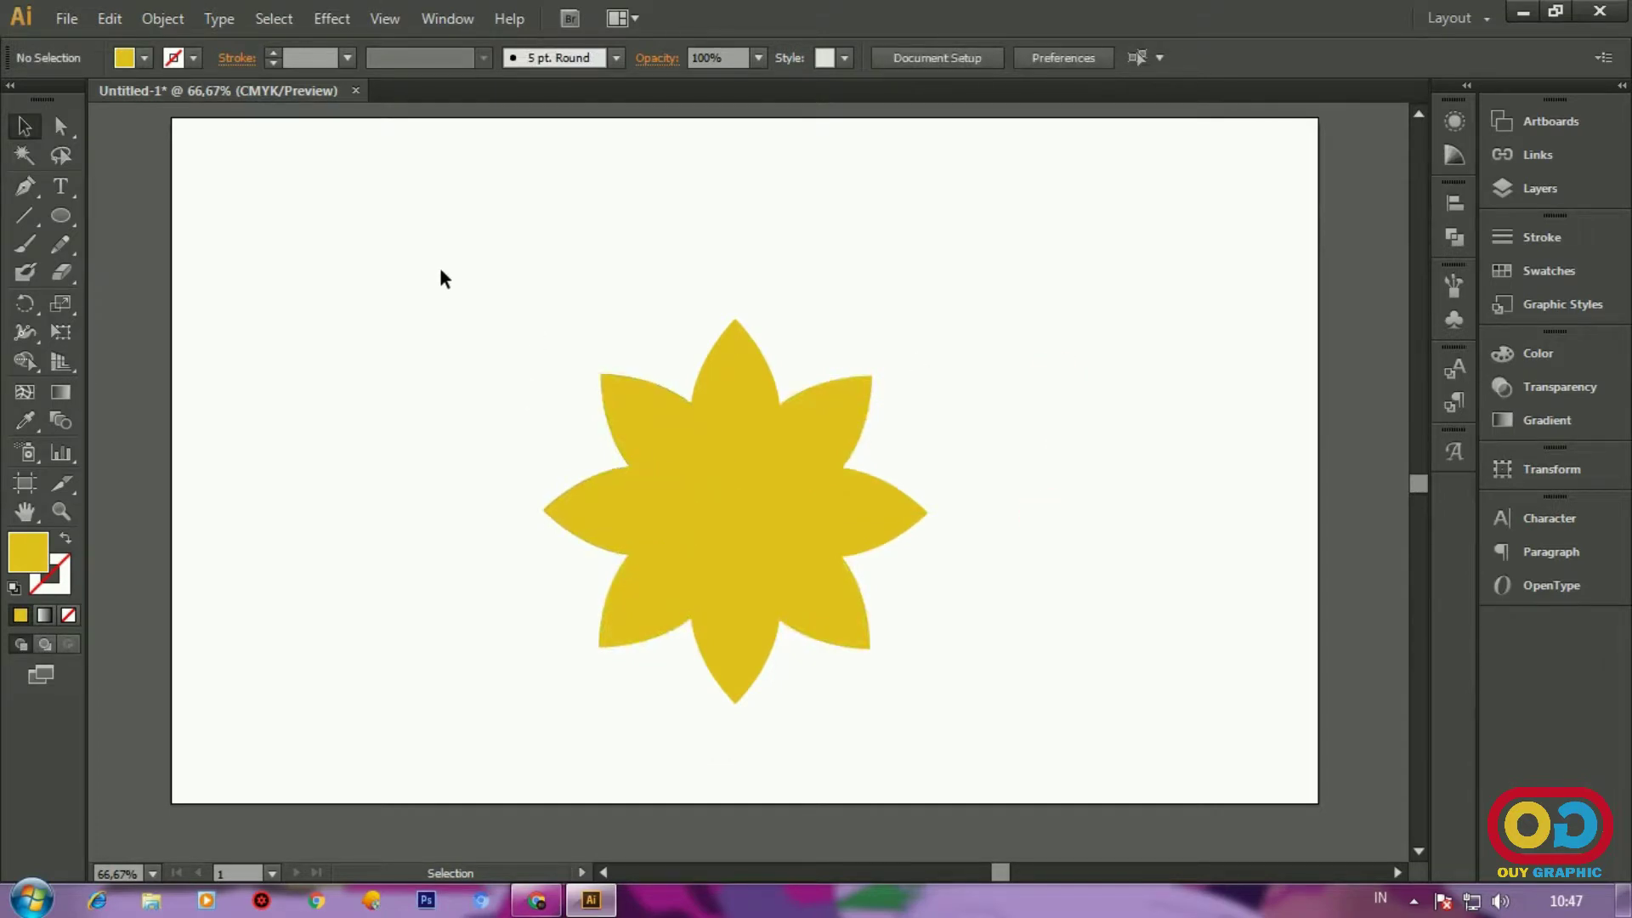
mouse_move(440, 270)
mouse_down()
mouse_move(980, 658)
mouse_move(997, 655)
mouse_up()
drag(756, 487, 767, 396)
Step: Fill the top petal with a bright, saturated red
click(1087, 426)
click(741, 256)
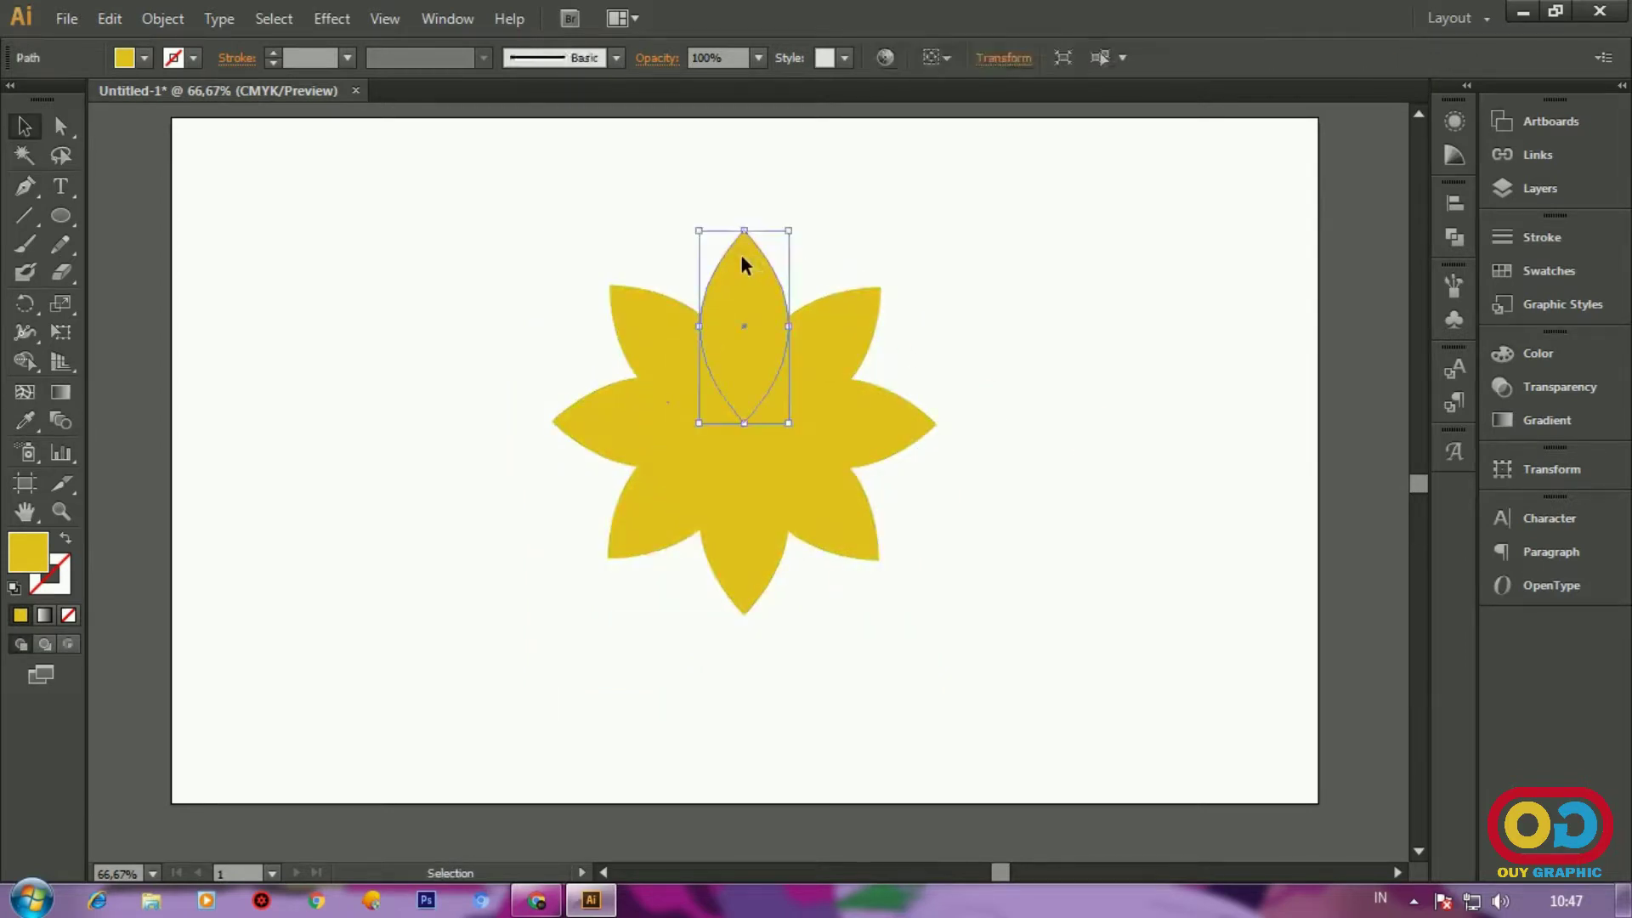
double_click(28, 552)
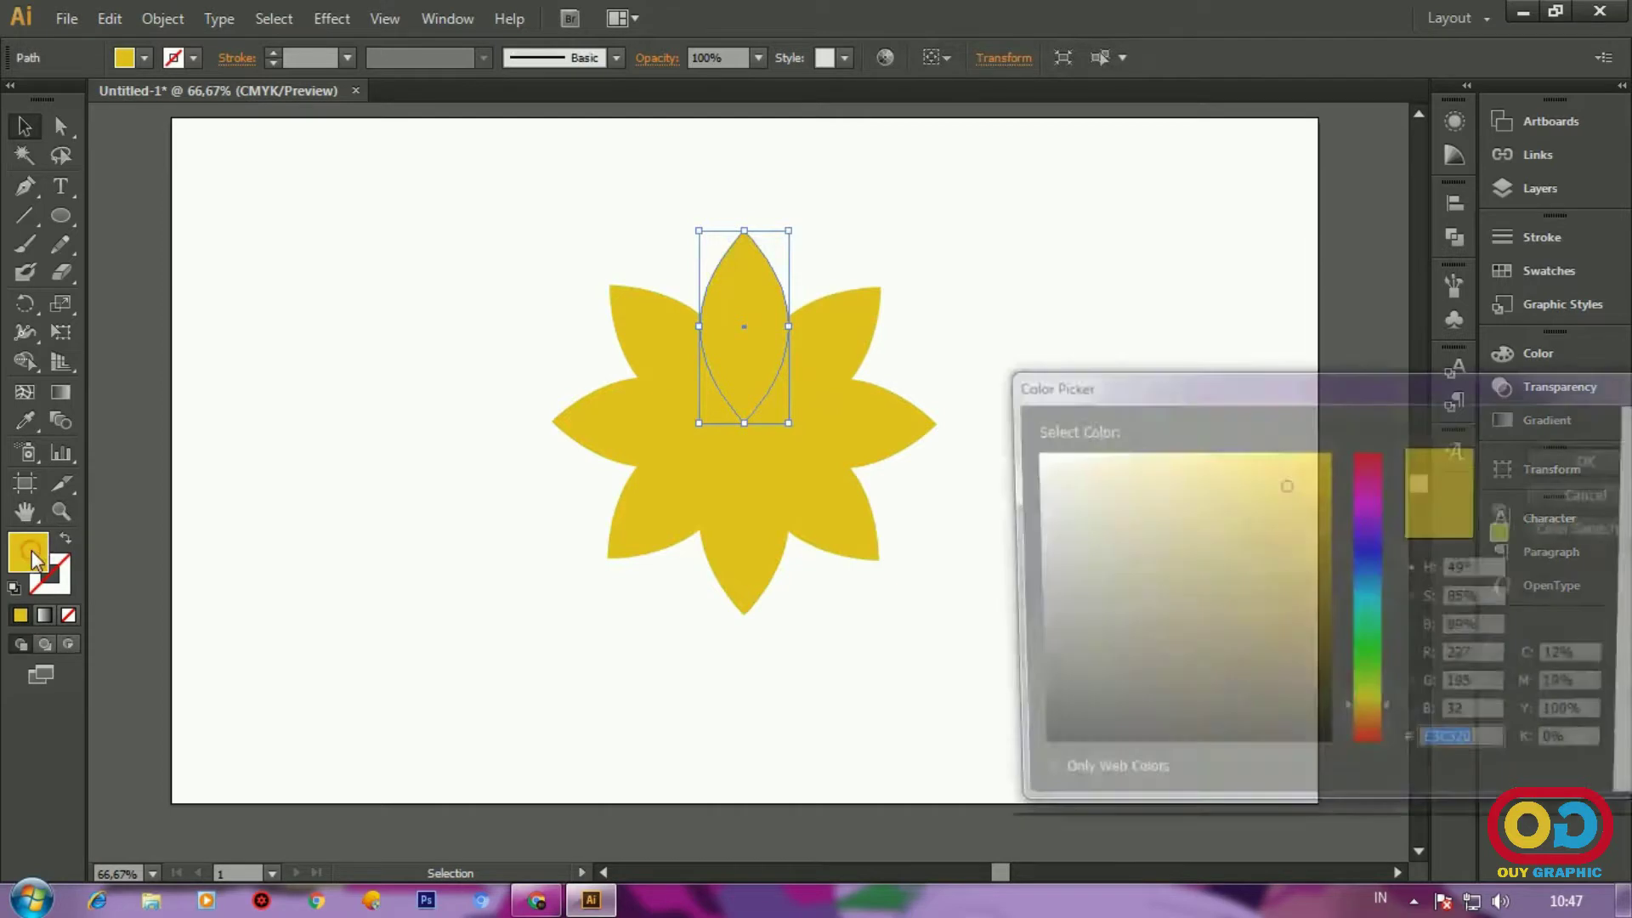
drag(1356, 712, 1371, 750)
drag(1287, 503, 1290, 470)
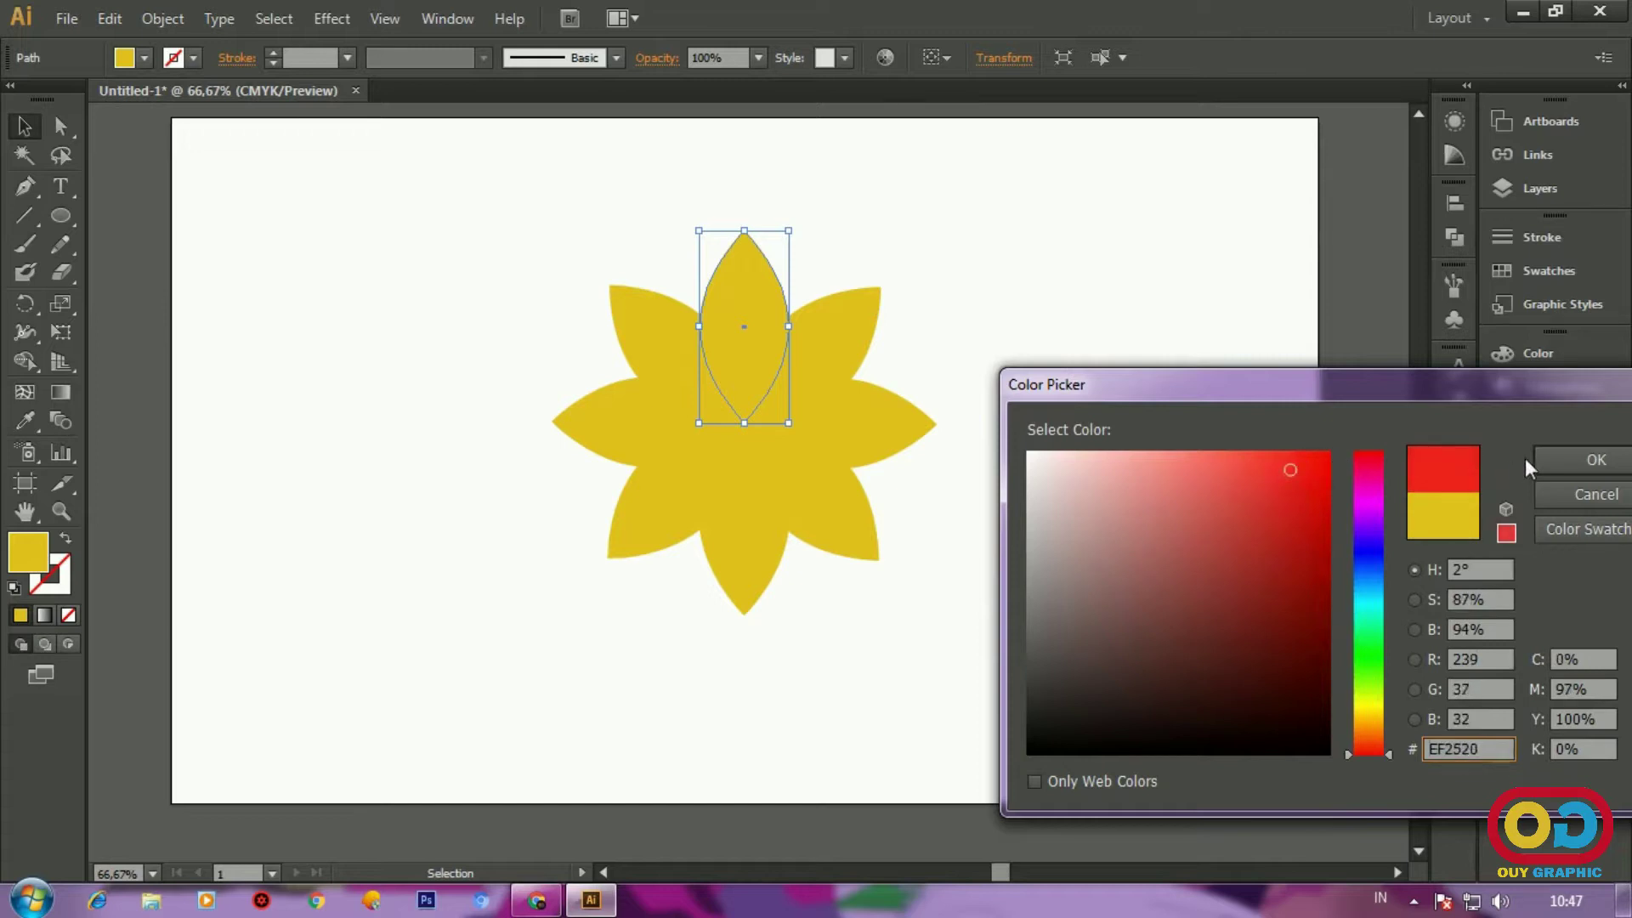
click(1538, 459)
click(1185, 401)
Step: Fill the upper-right diagonal petal with orange
click(870, 292)
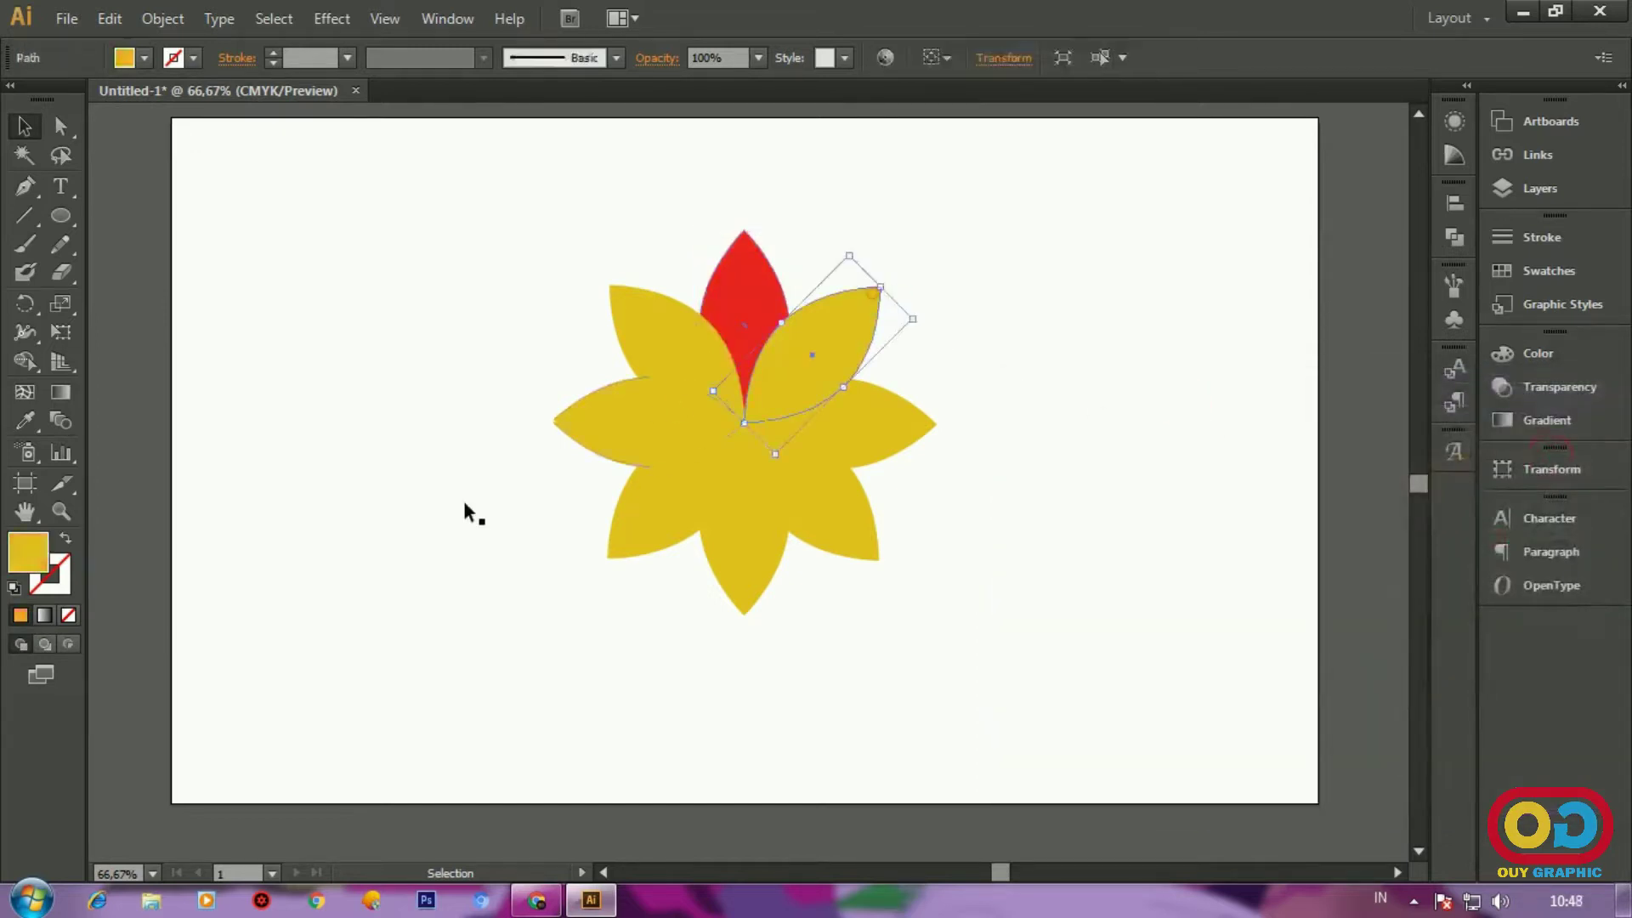
double_click(30, 553)
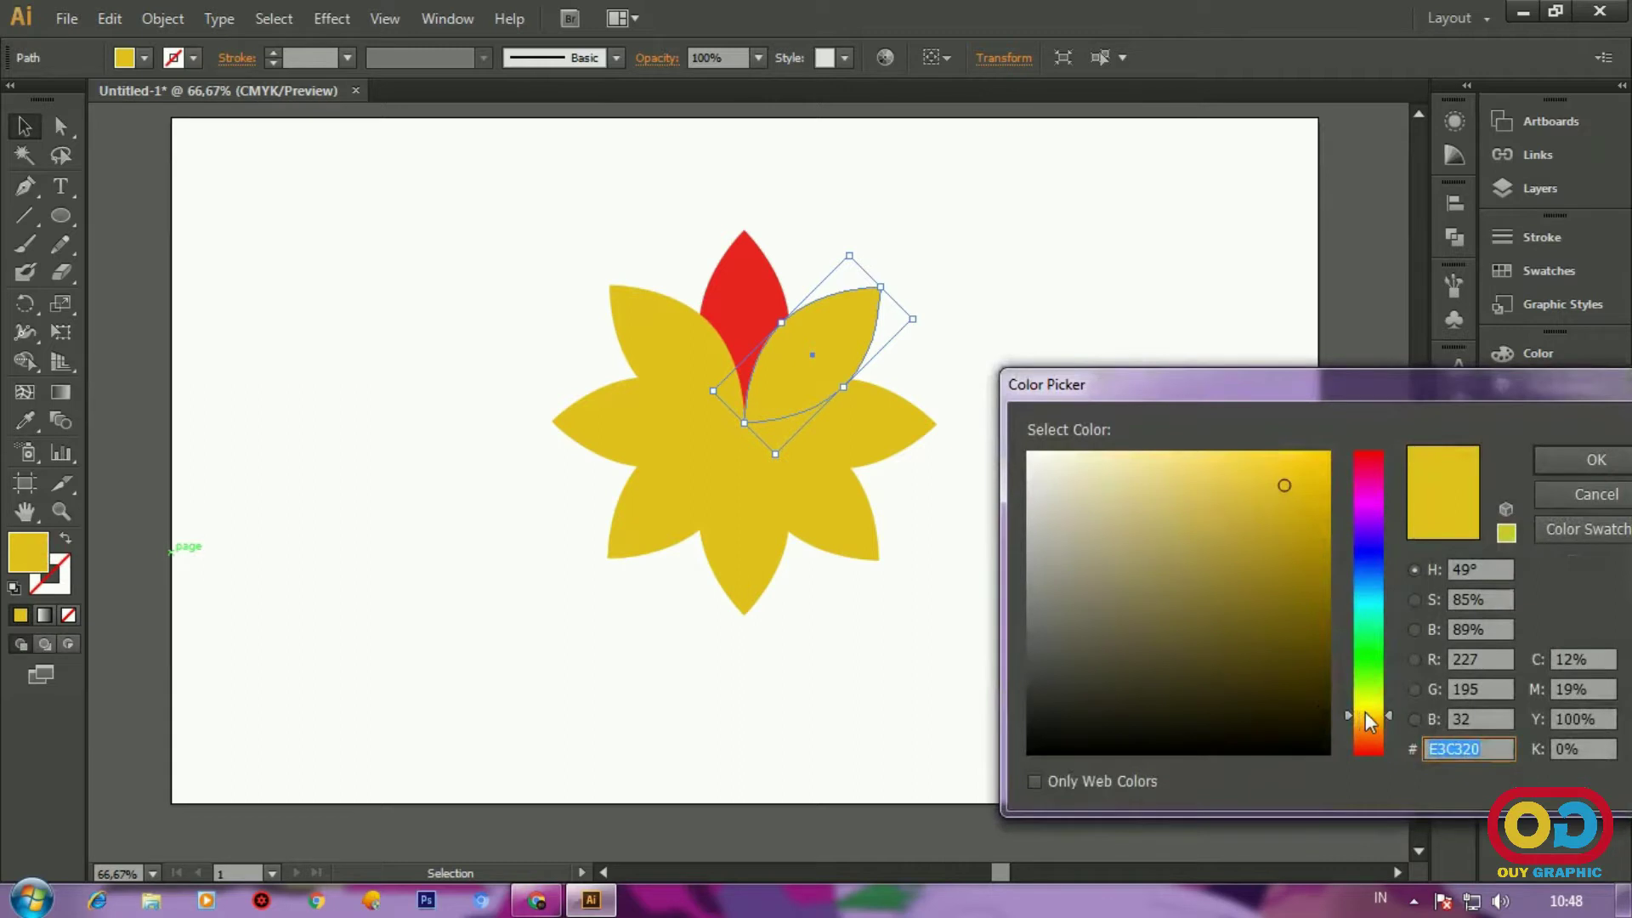
drag(1368, 723, 1377, 737)
drag(1256, 492, 1315, 486)
click(1589, 460)
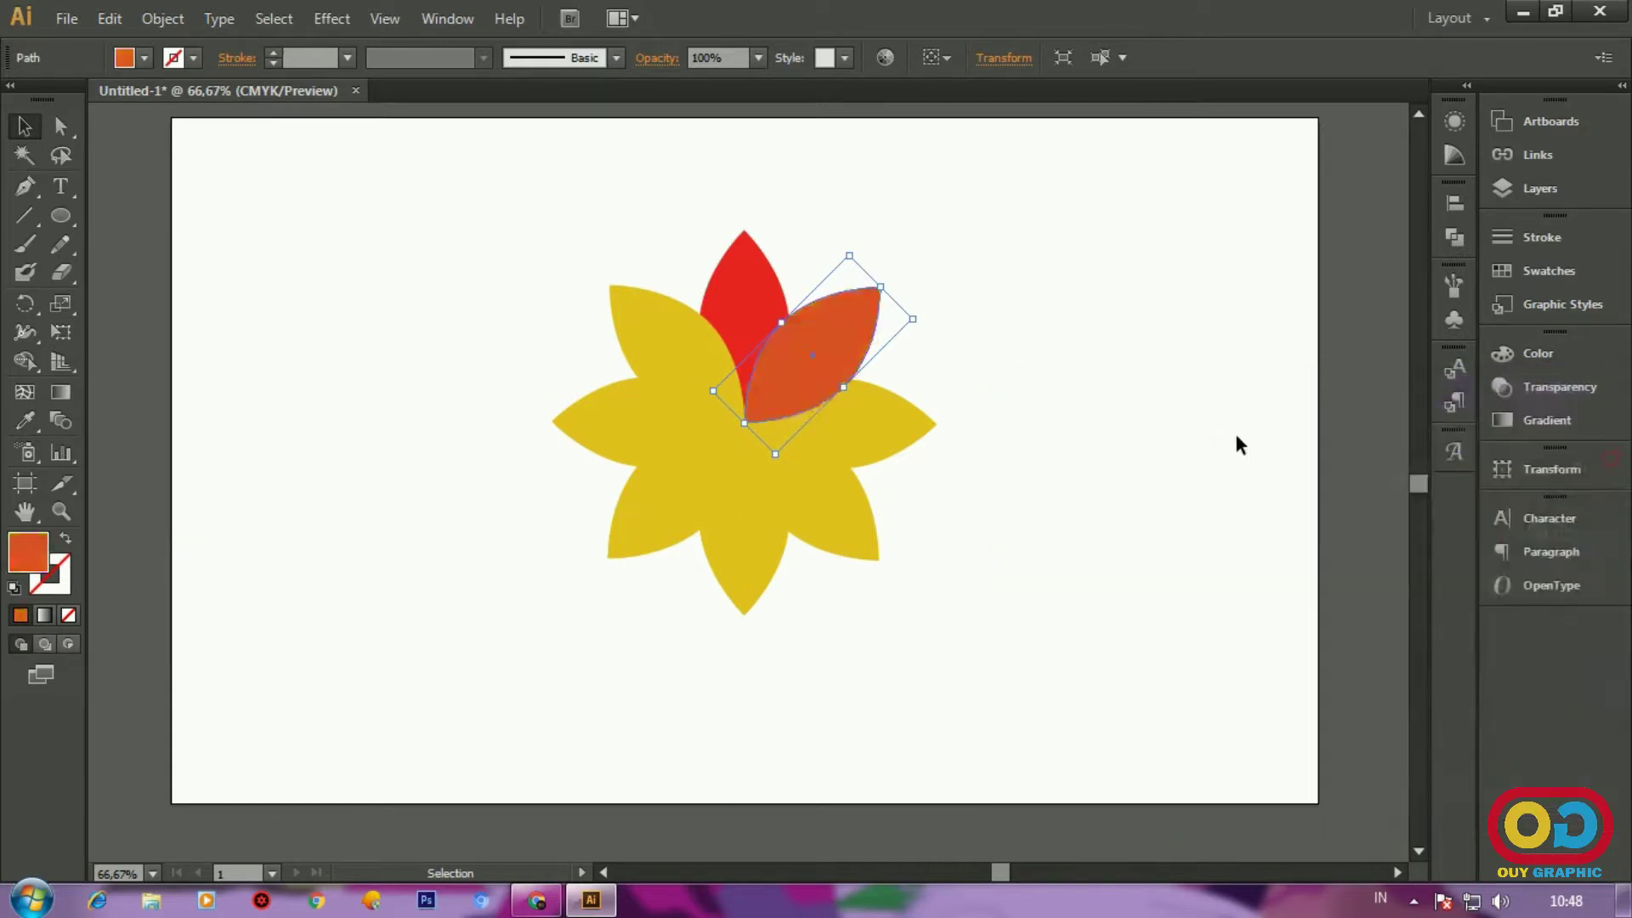
click(1139, 380)
Step: Leave the right petal yellow after opening its colour picker, and reselect the orange petal
click(884, 406)
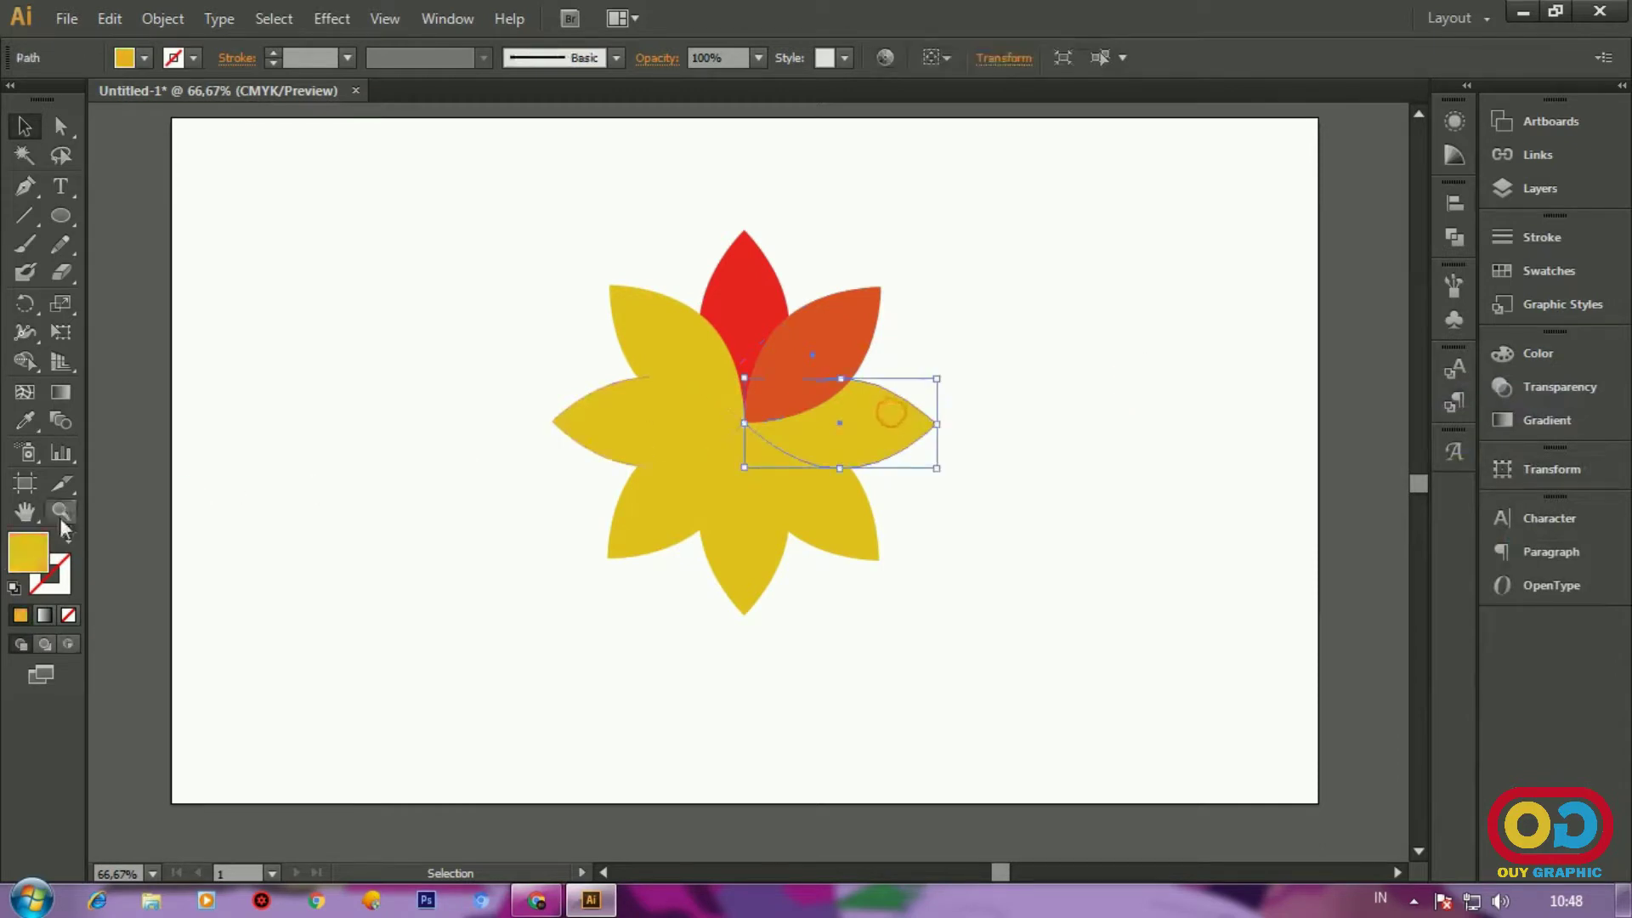
double_click(26, 558)
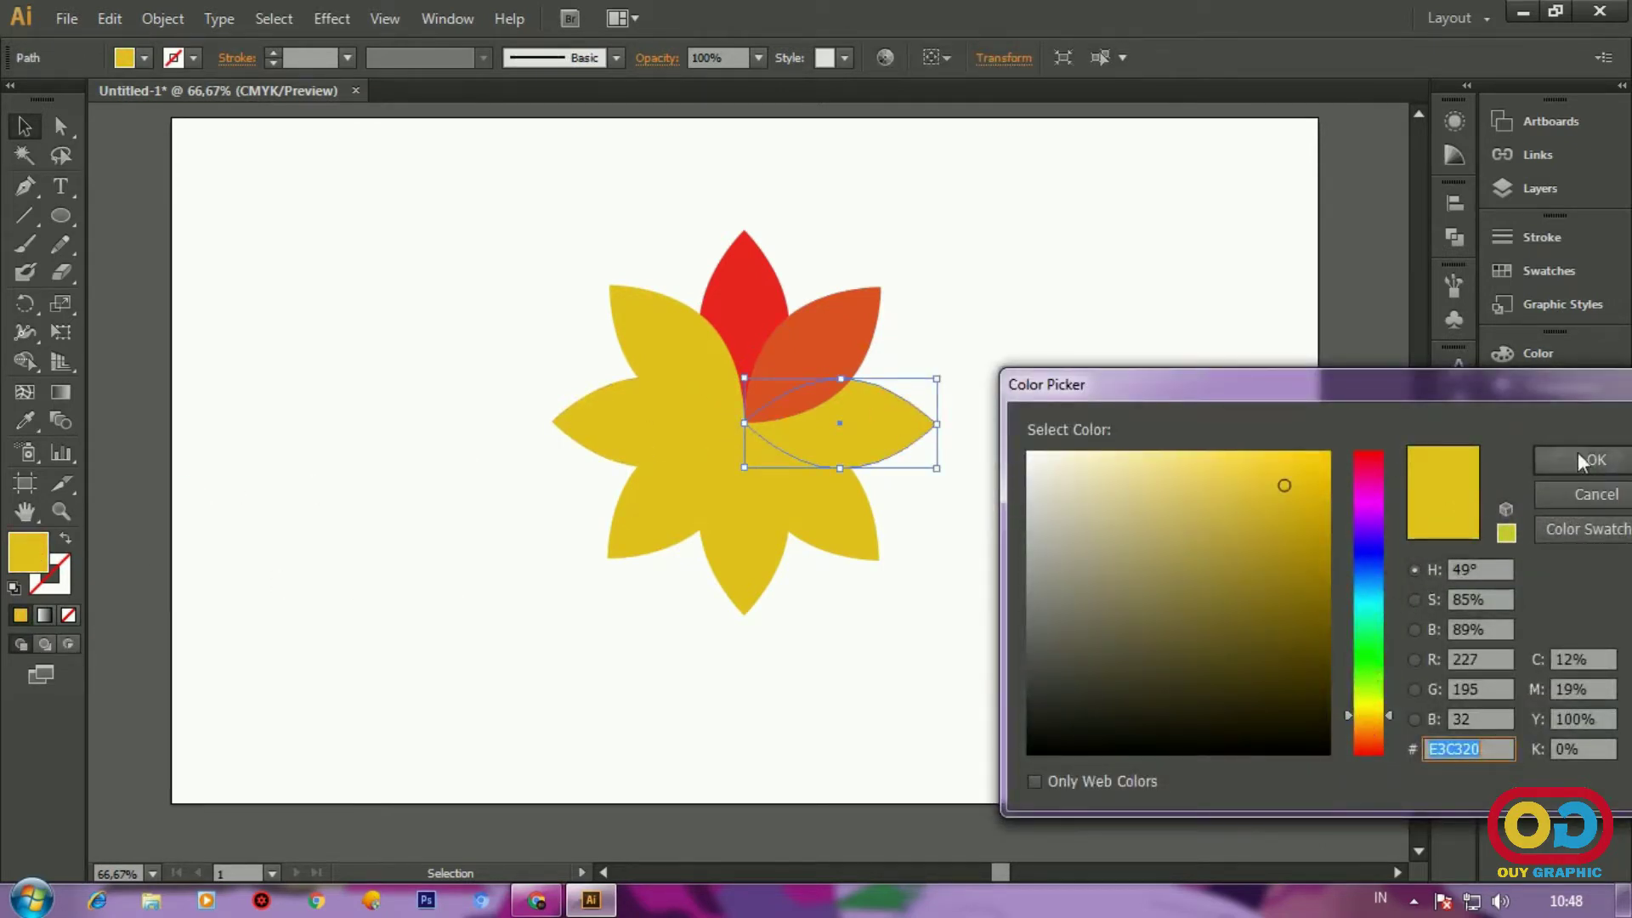
key(Return)
click(850, 333)
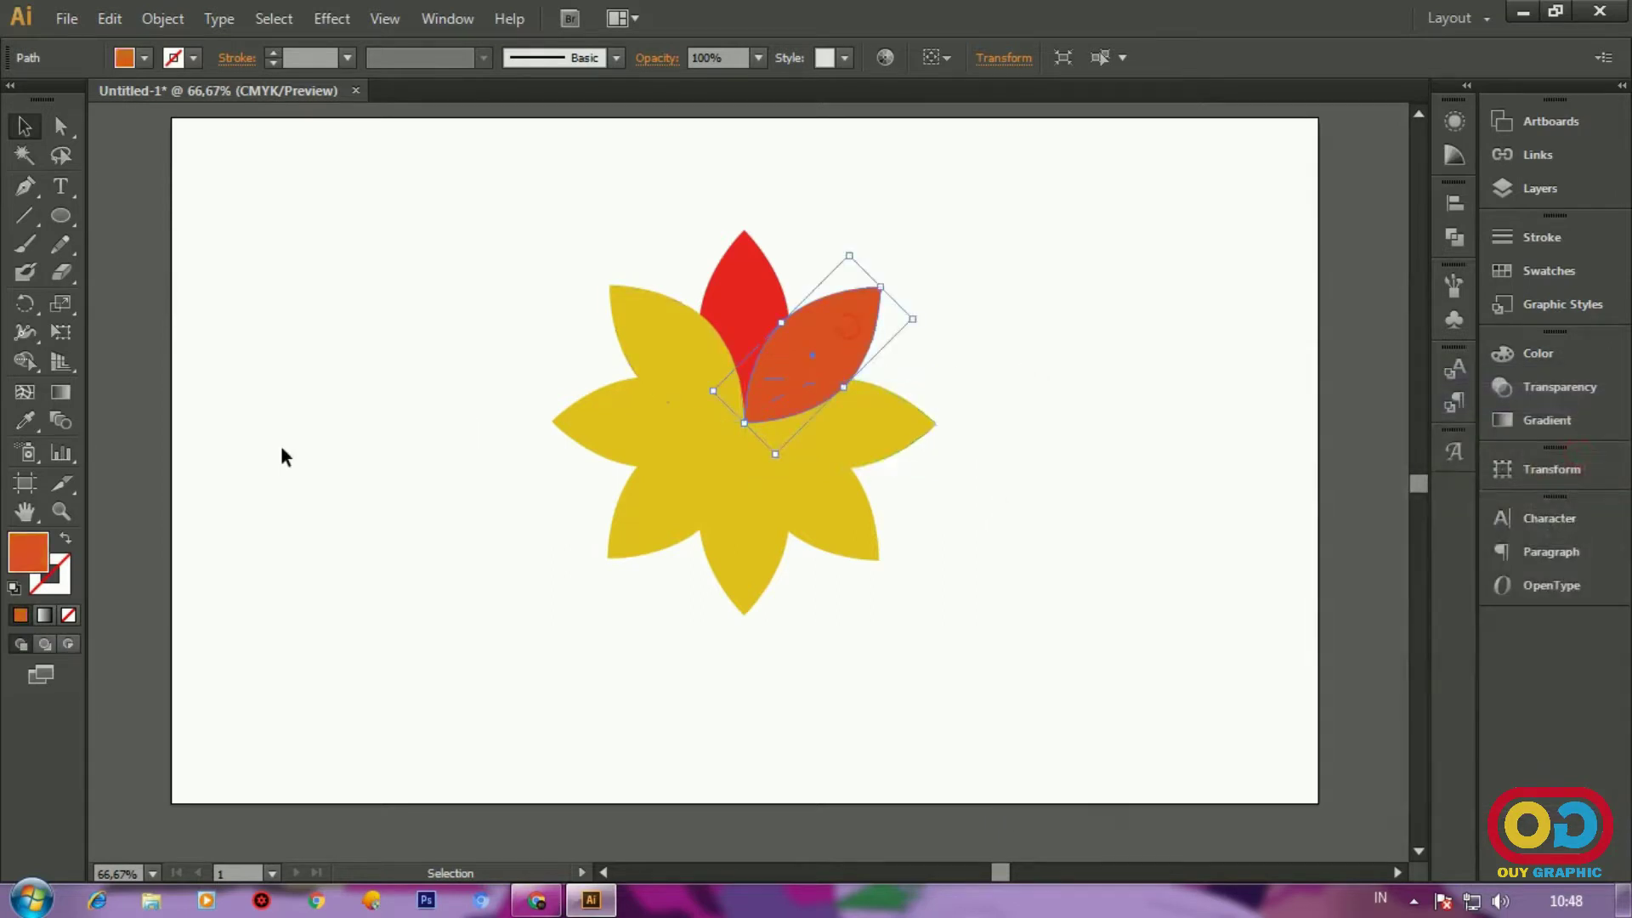
Step: Change the upper-right petal to a lighter orange
double_click(45, 551)
drag(1370, 714, 1377, 741)
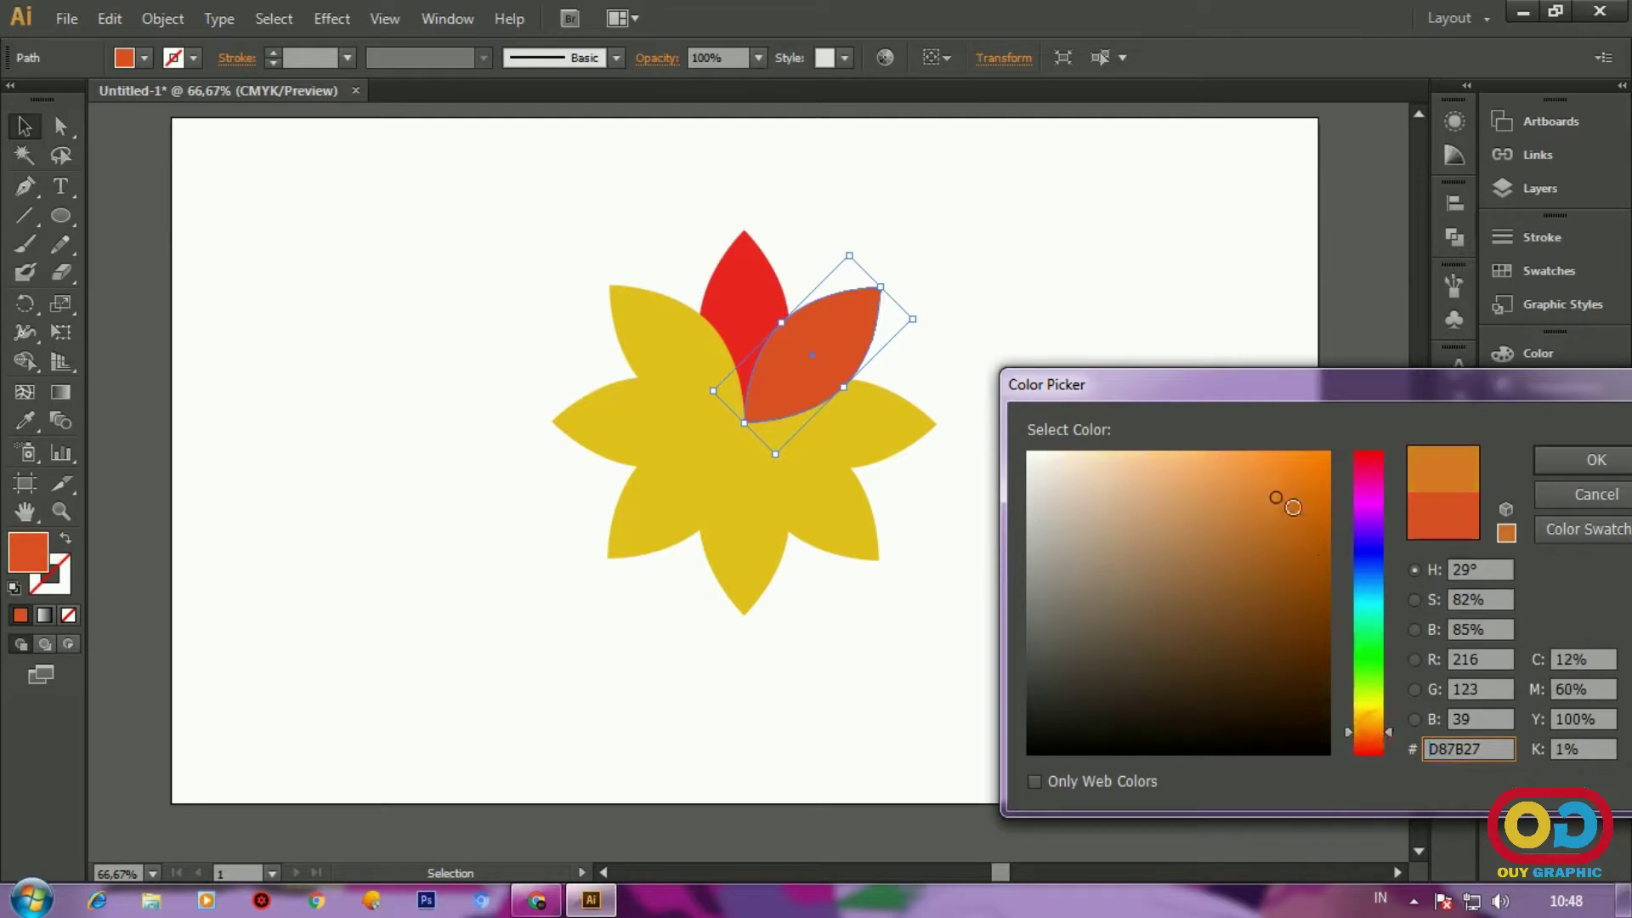
click(1589, 461)
click(1136, 474)
Step: Fill the lower-right petal with a saturated green
click(866, 528)
double_click(25, 552)
drag(1377, 709, 1375, 669)
drag(1285, 486, 1323, 494)
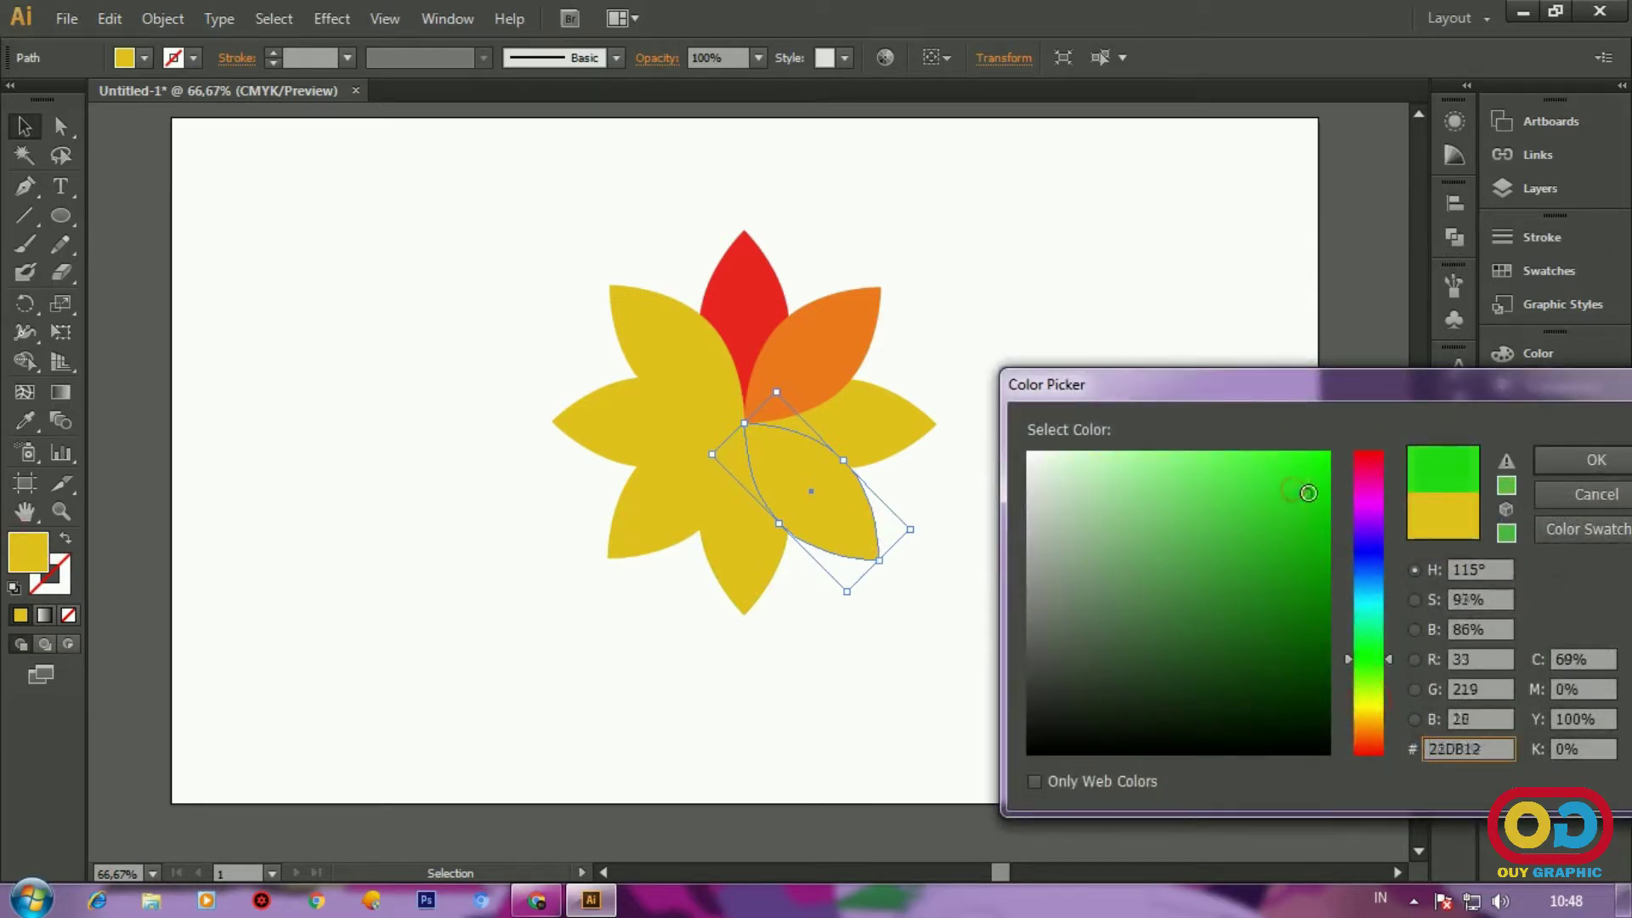
click(1547, 456)
click(1256, 546)
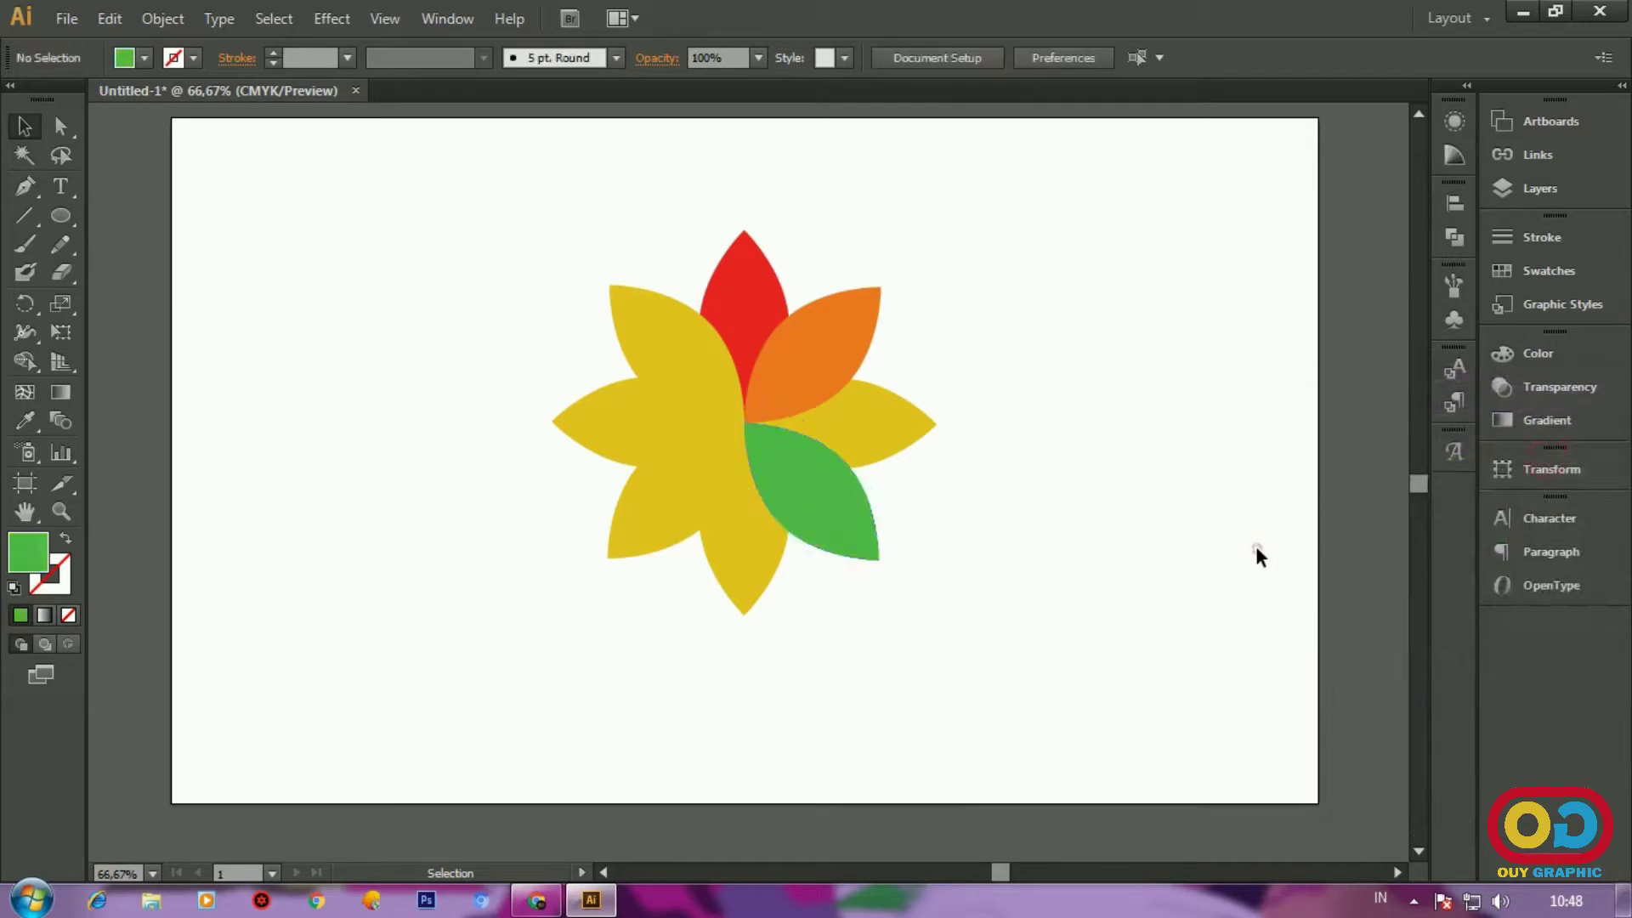
Step: Fill the bottom petal with cyan
click(757, 584)
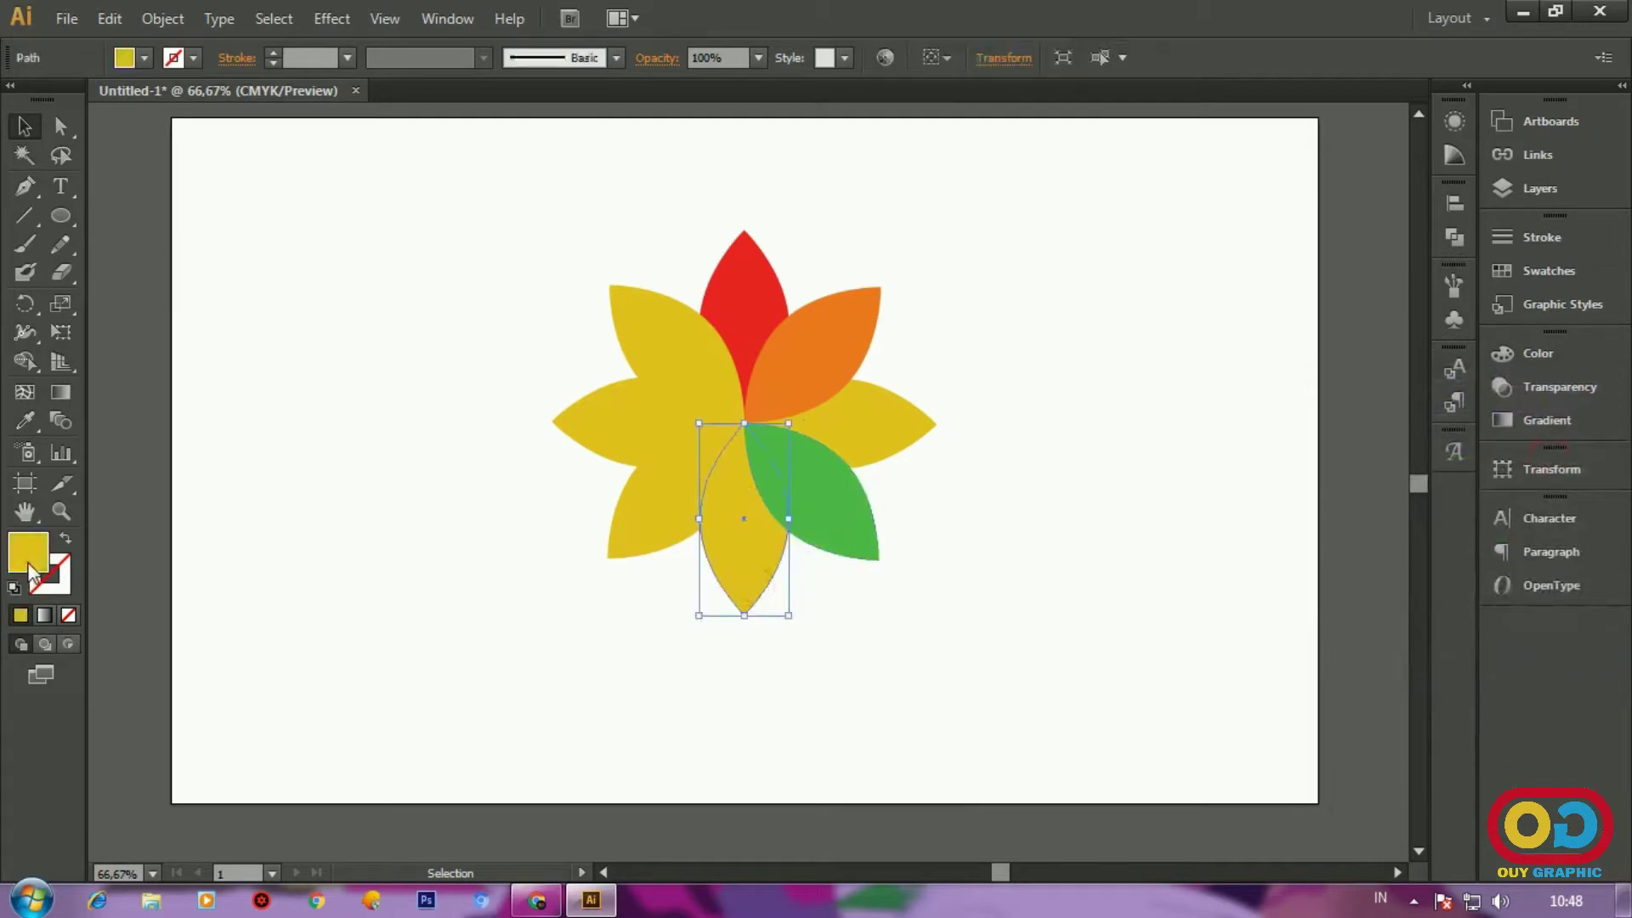
double_click(28, 557)
drag(1375, 654, 1372, 604)
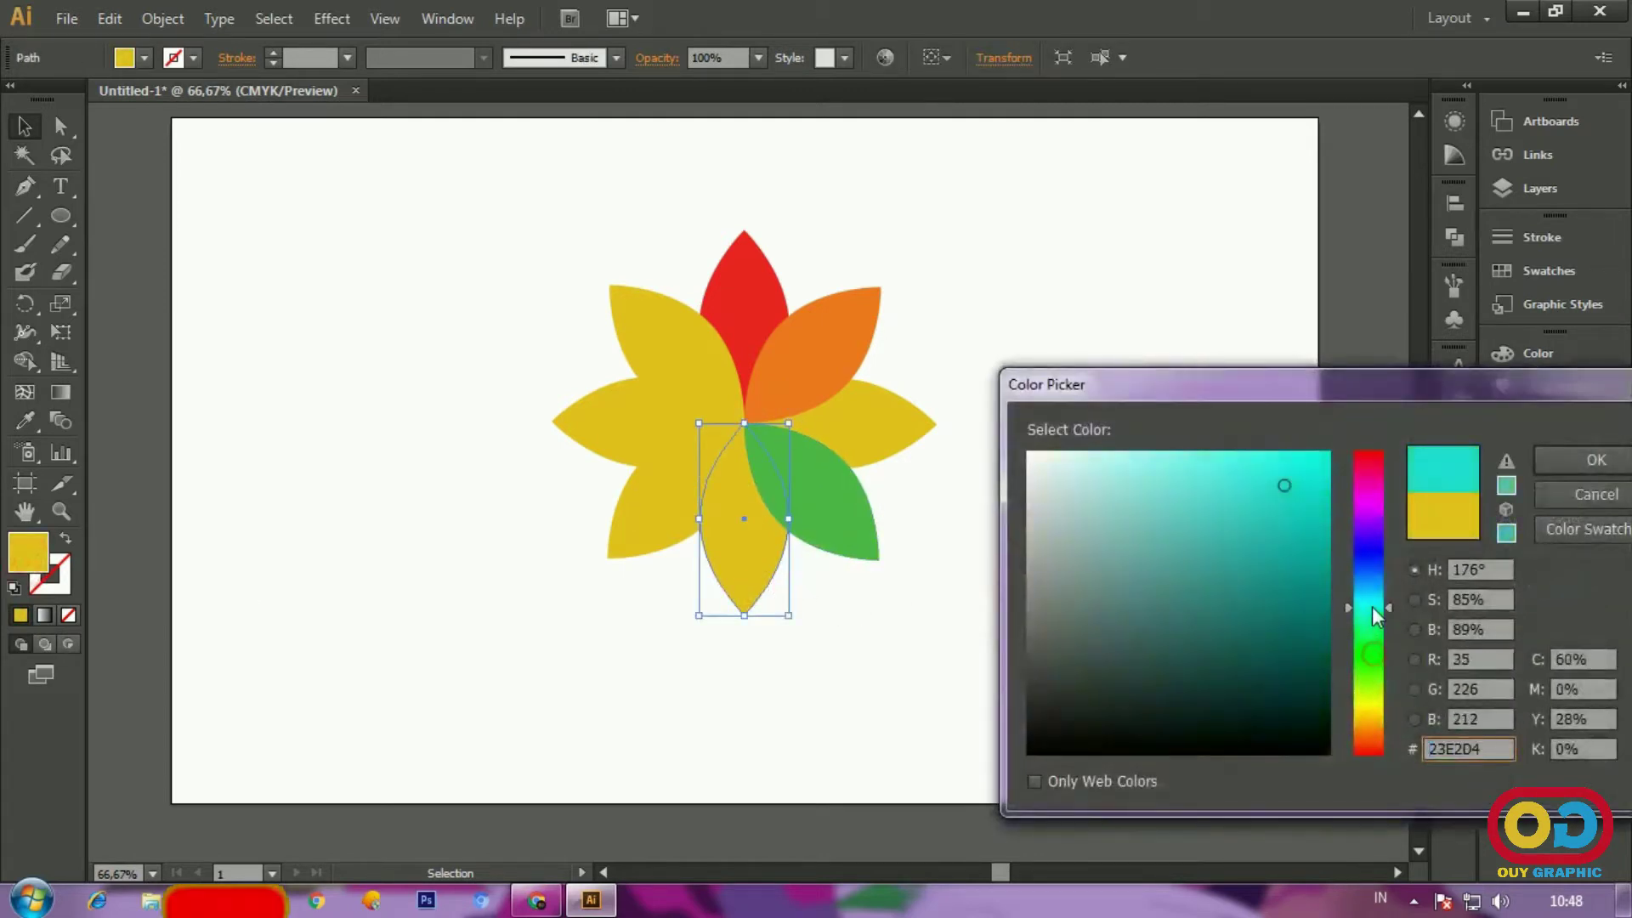
click(1544, 459)
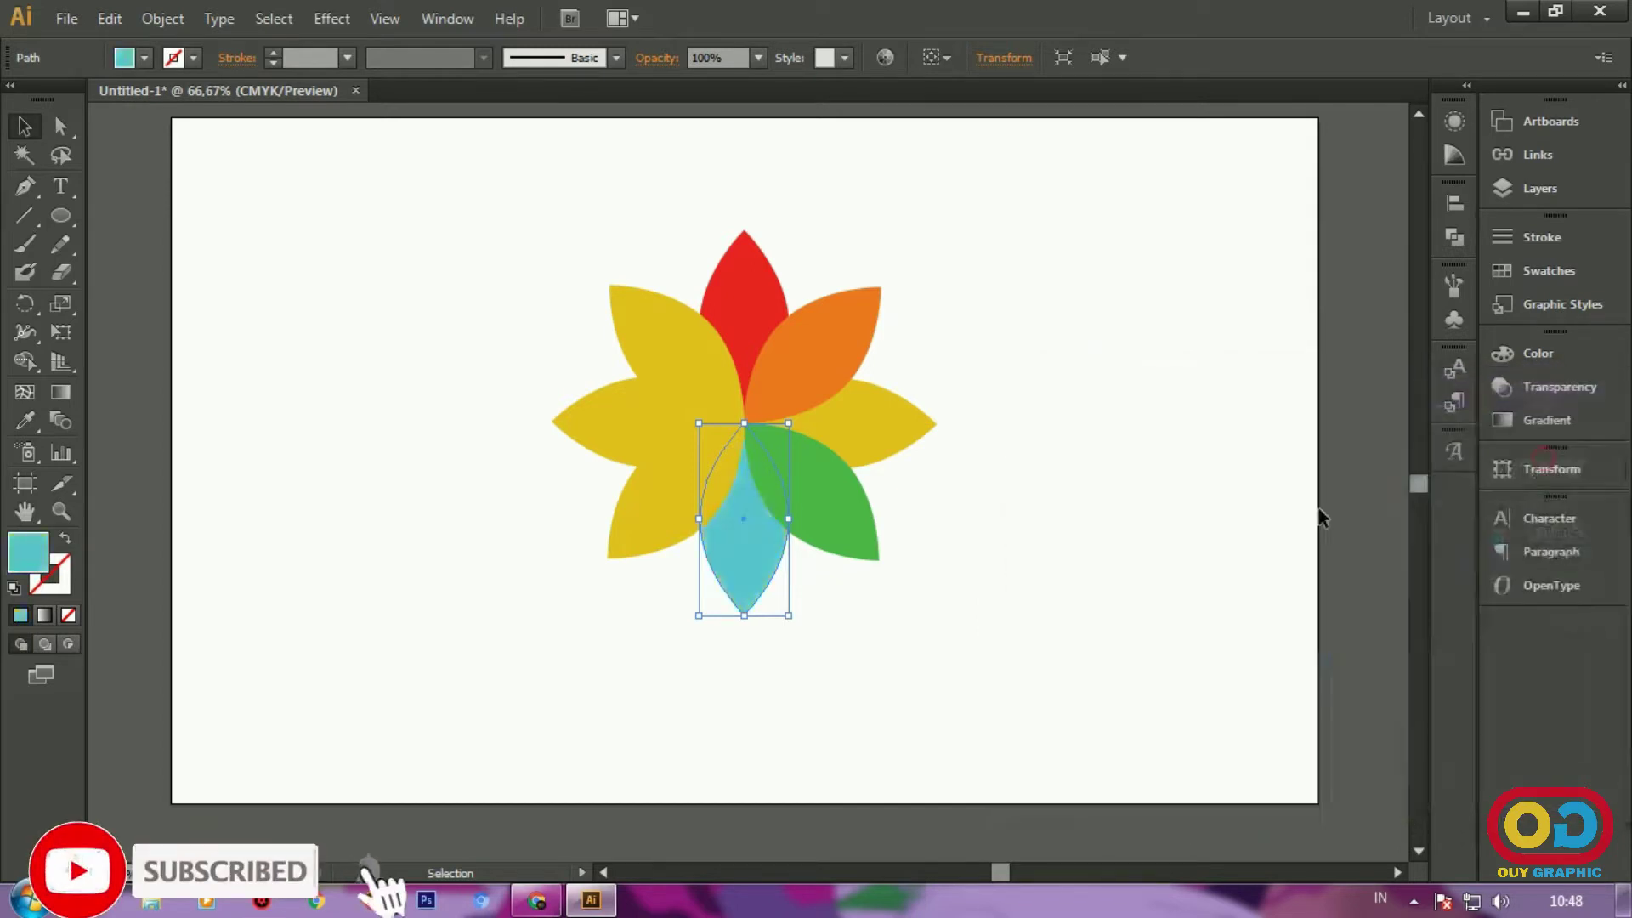
click(1180, 517)
Step: Fill the lower-left petal with blue
click(662, 531)
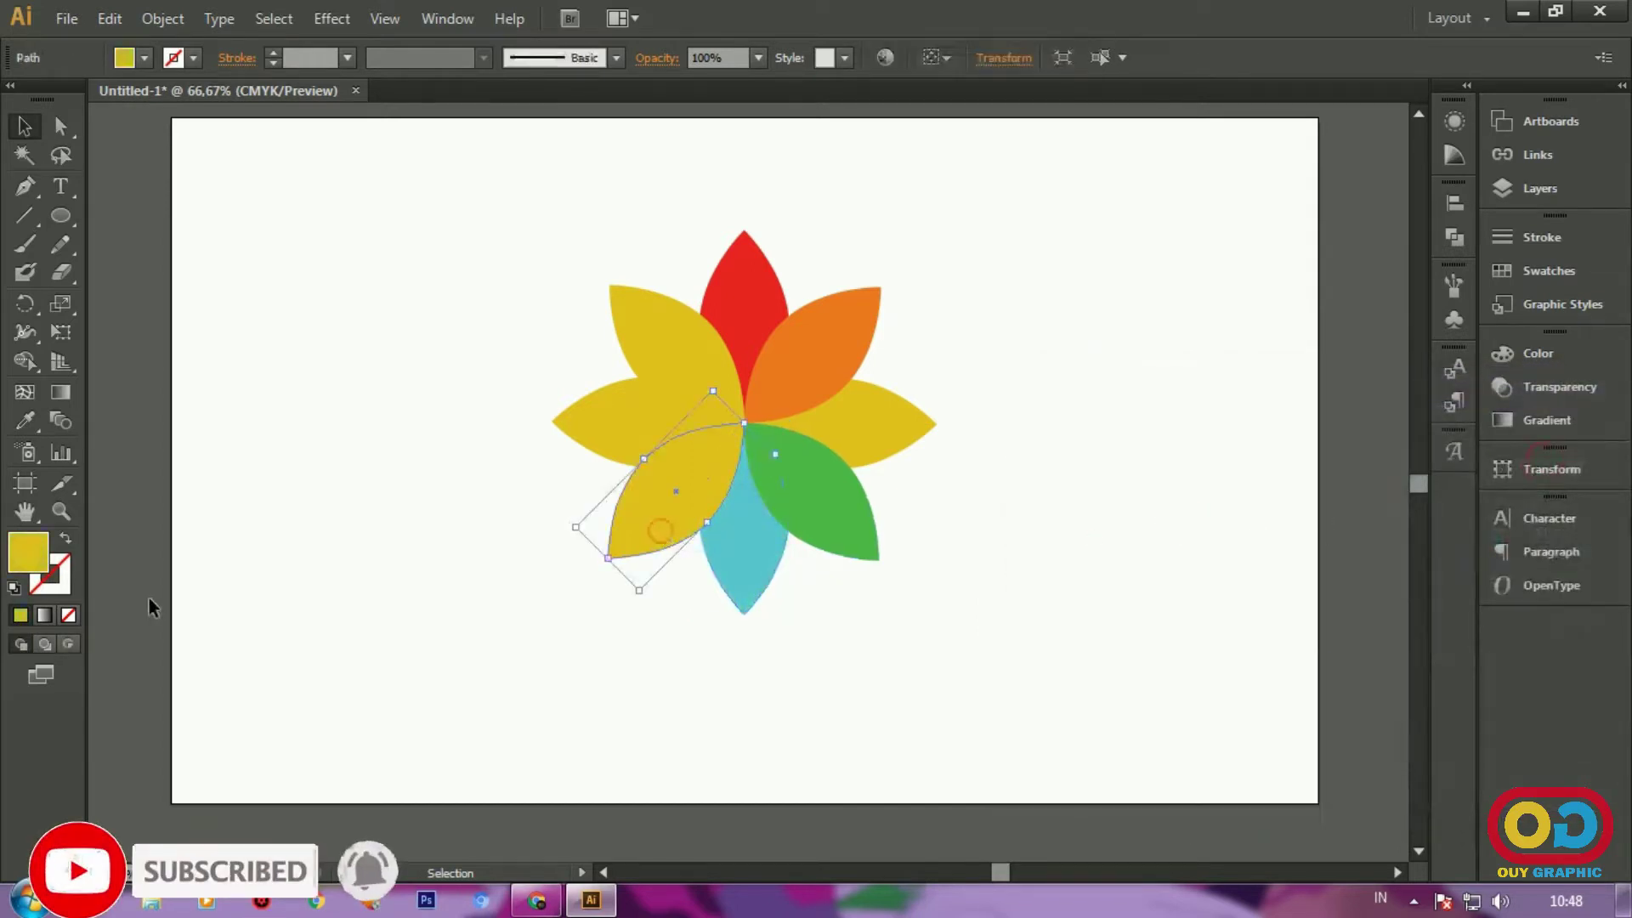
double_click(28, 557)
drag(1379, 620, 1373, 571)
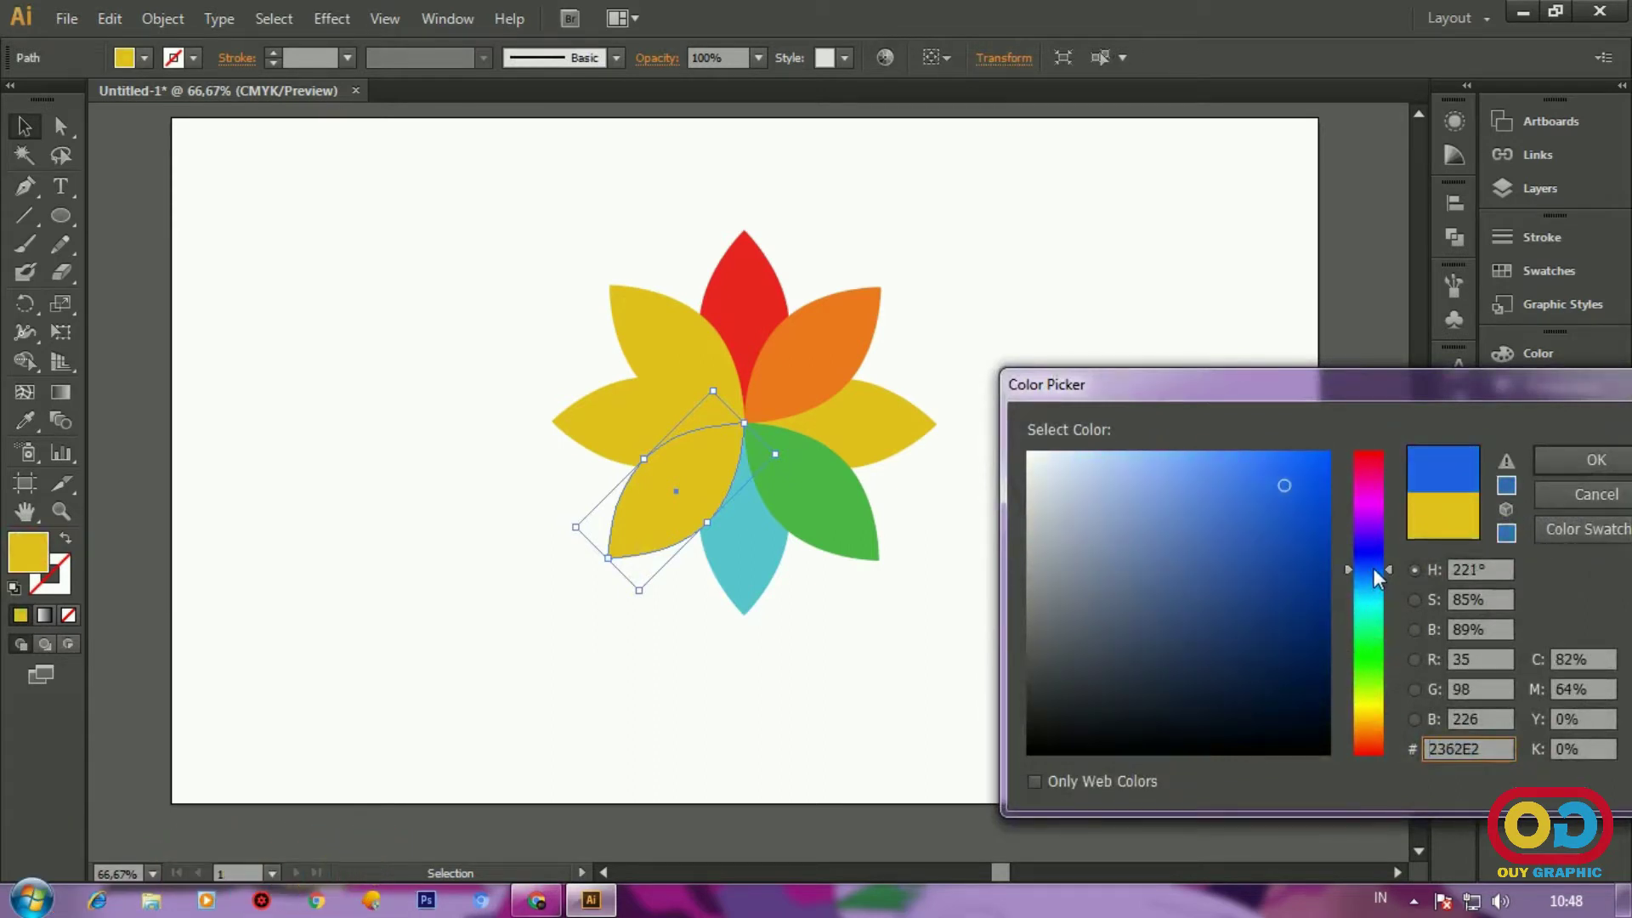
click(1595, 460)
click(1214, 564)
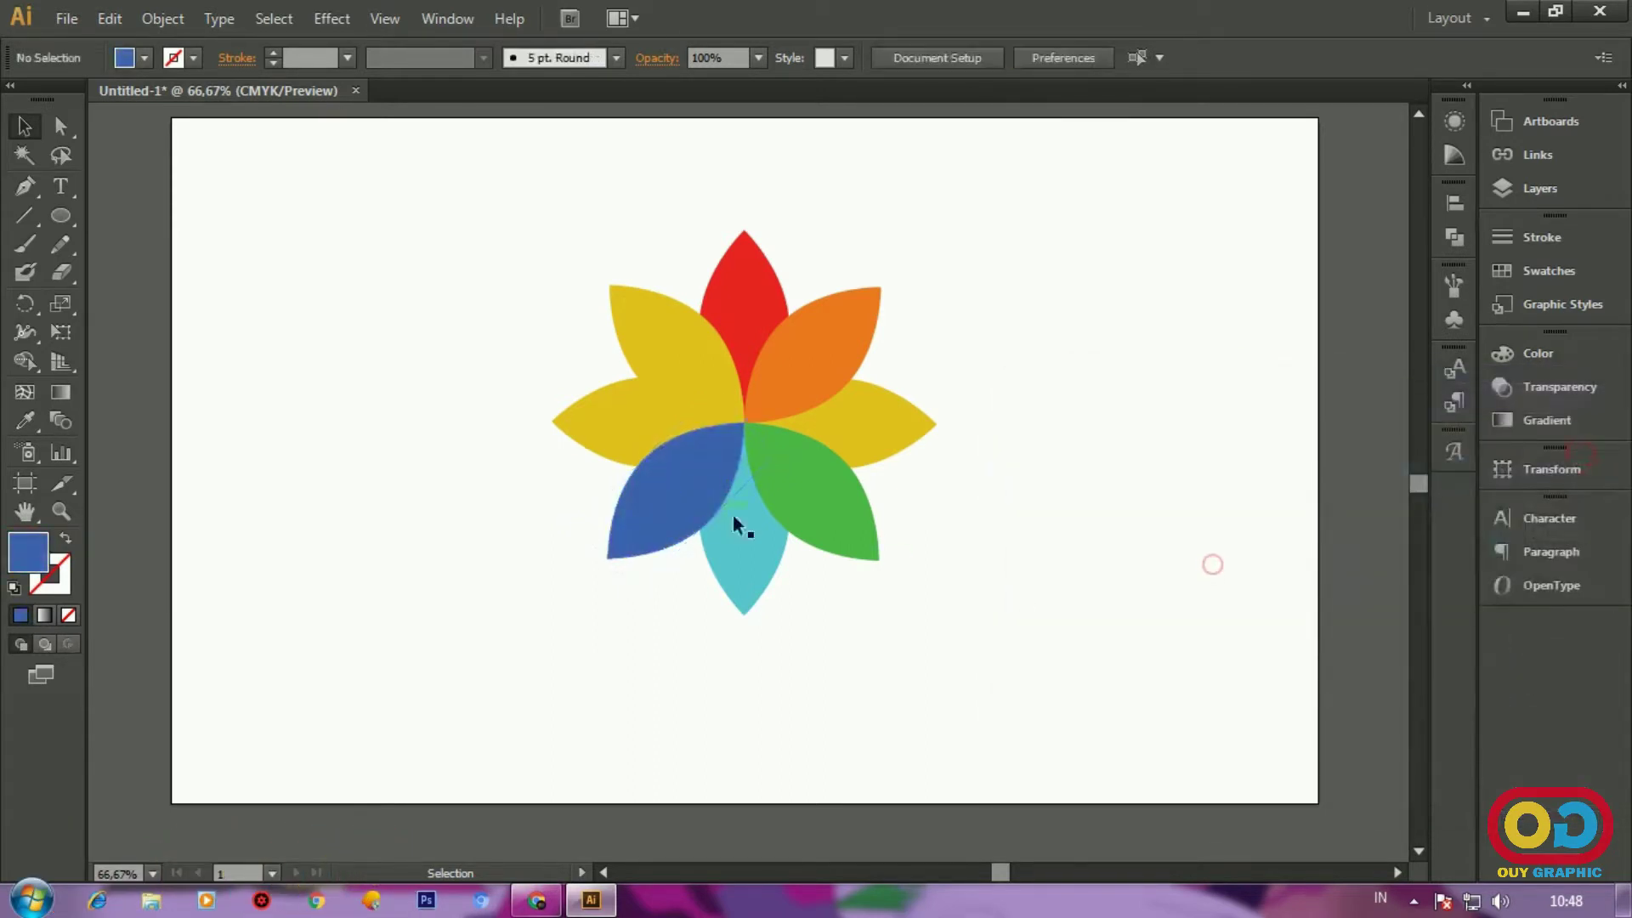
Step: Fill the left petal with purple
click(616, 428)
double_click(21, 564)
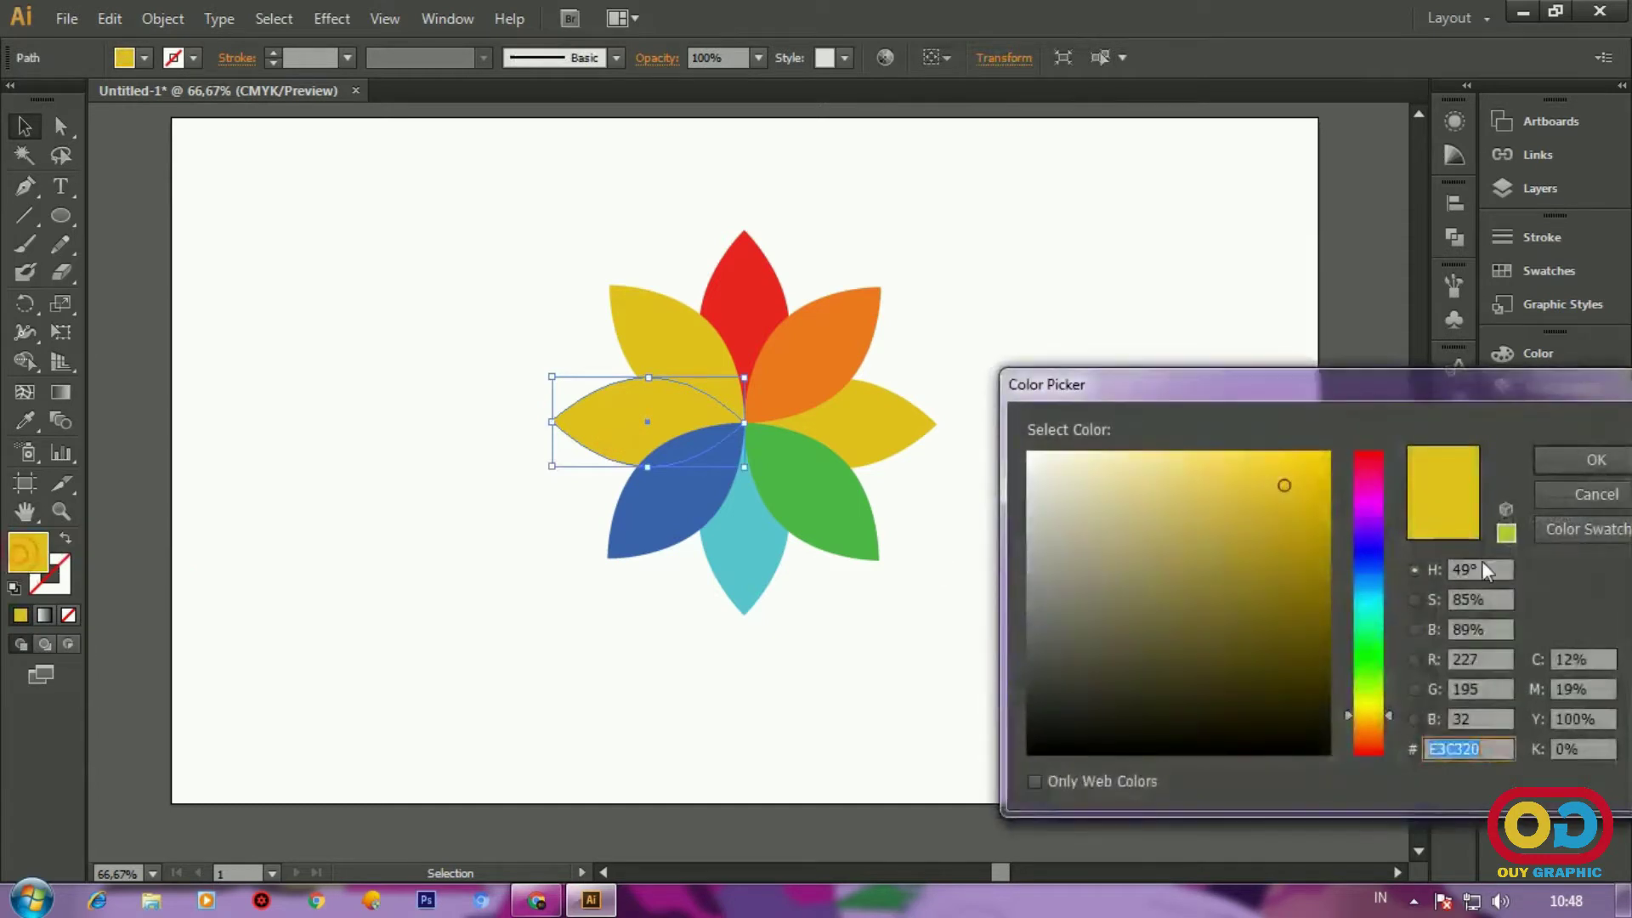
drag(1372, 564, 1365, 515)
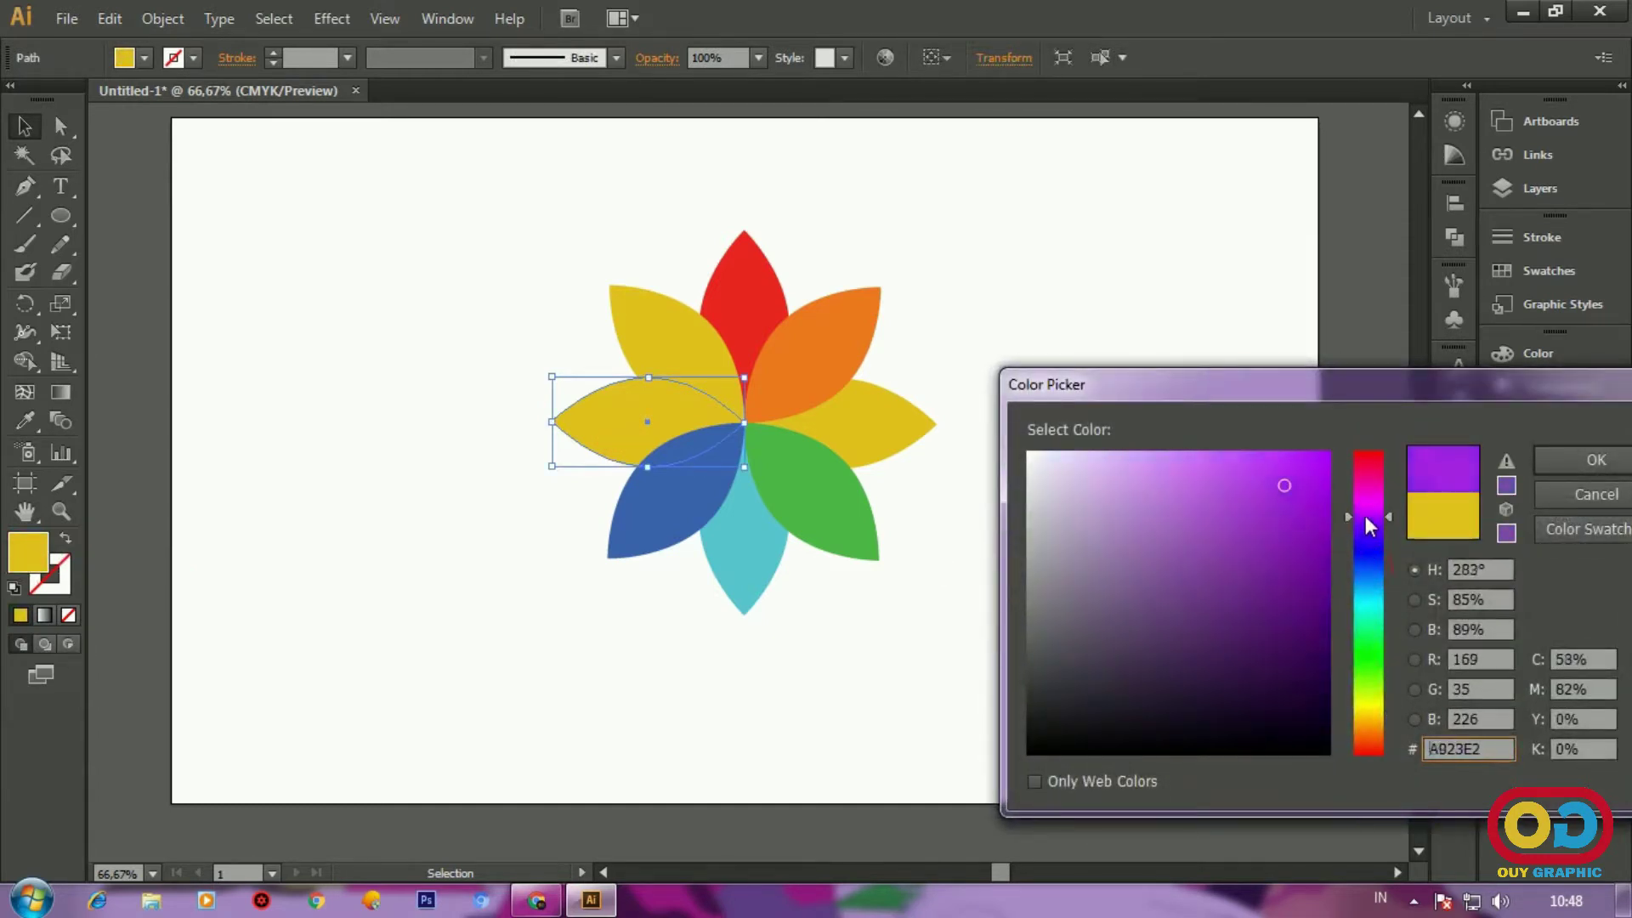
click(1564, 452)
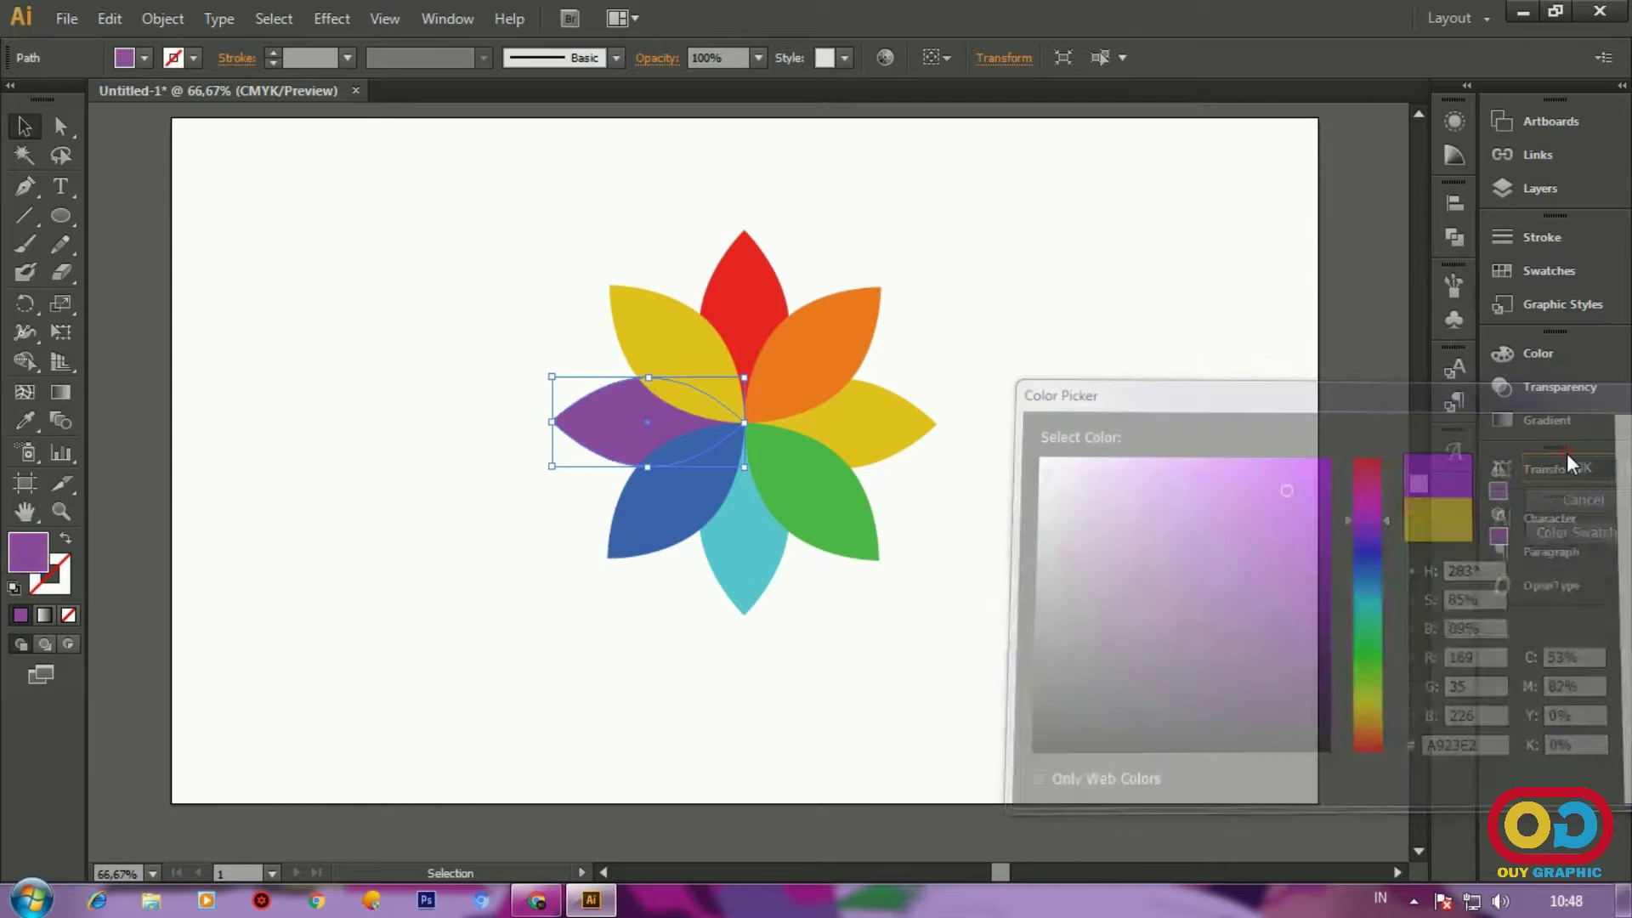
Step: Fill the upper-left petal with pinkish magenta
click(666, 340)
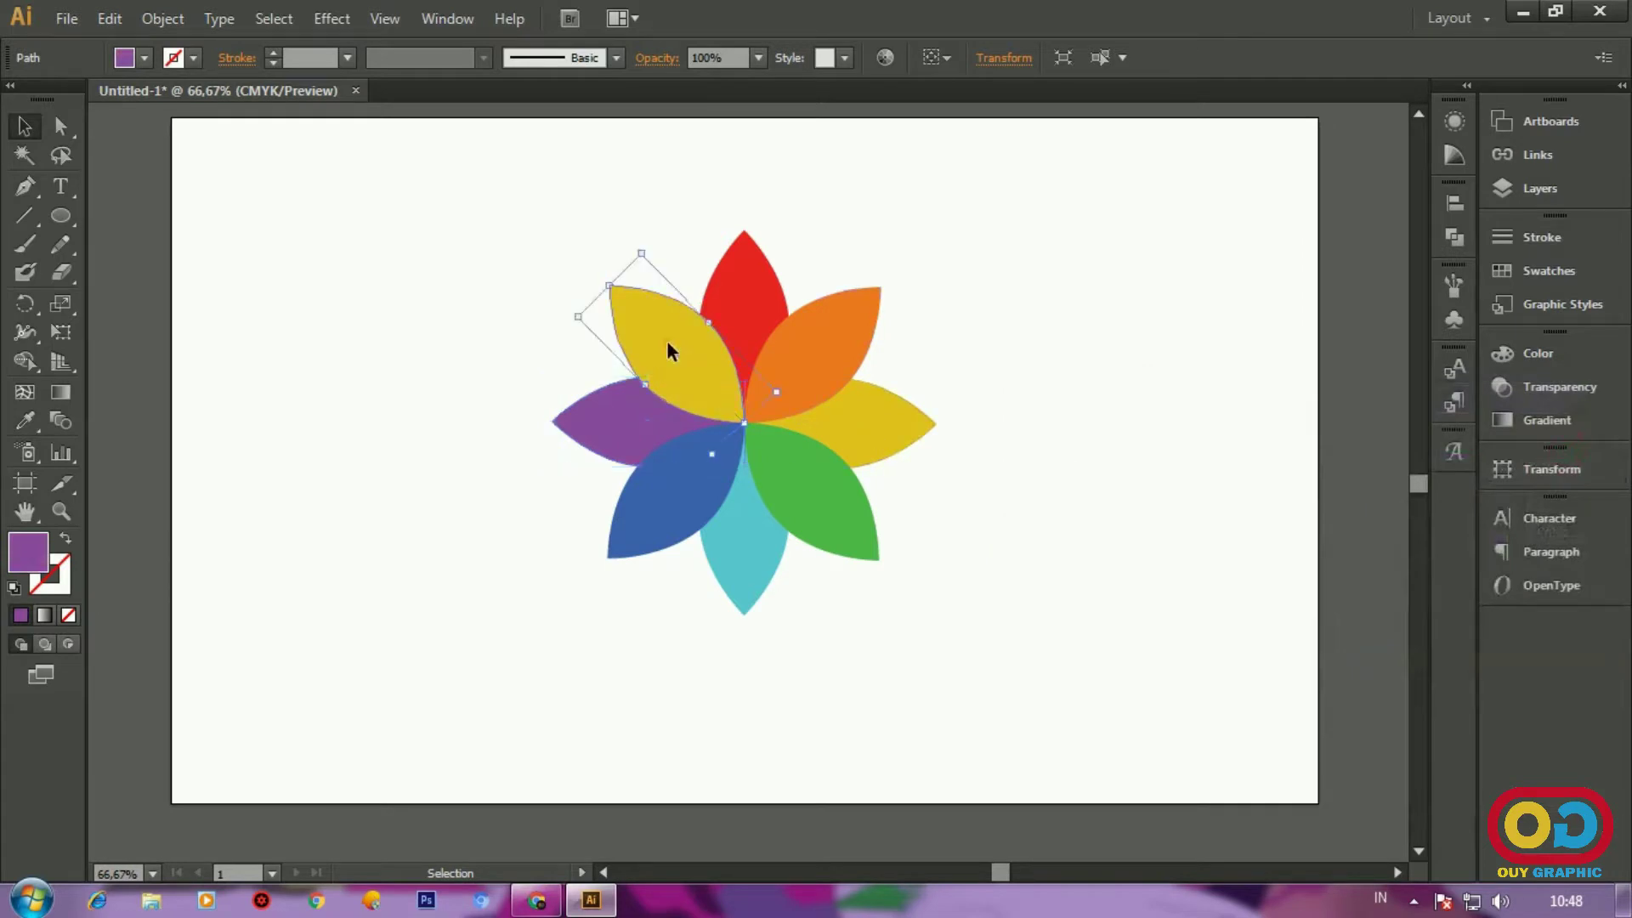
double_click(30, 560)
mouse_move(1372, 514)
mouse_down()
mouse_move(1365, 466)
mouse_move(1295, 489)
mouse_up()
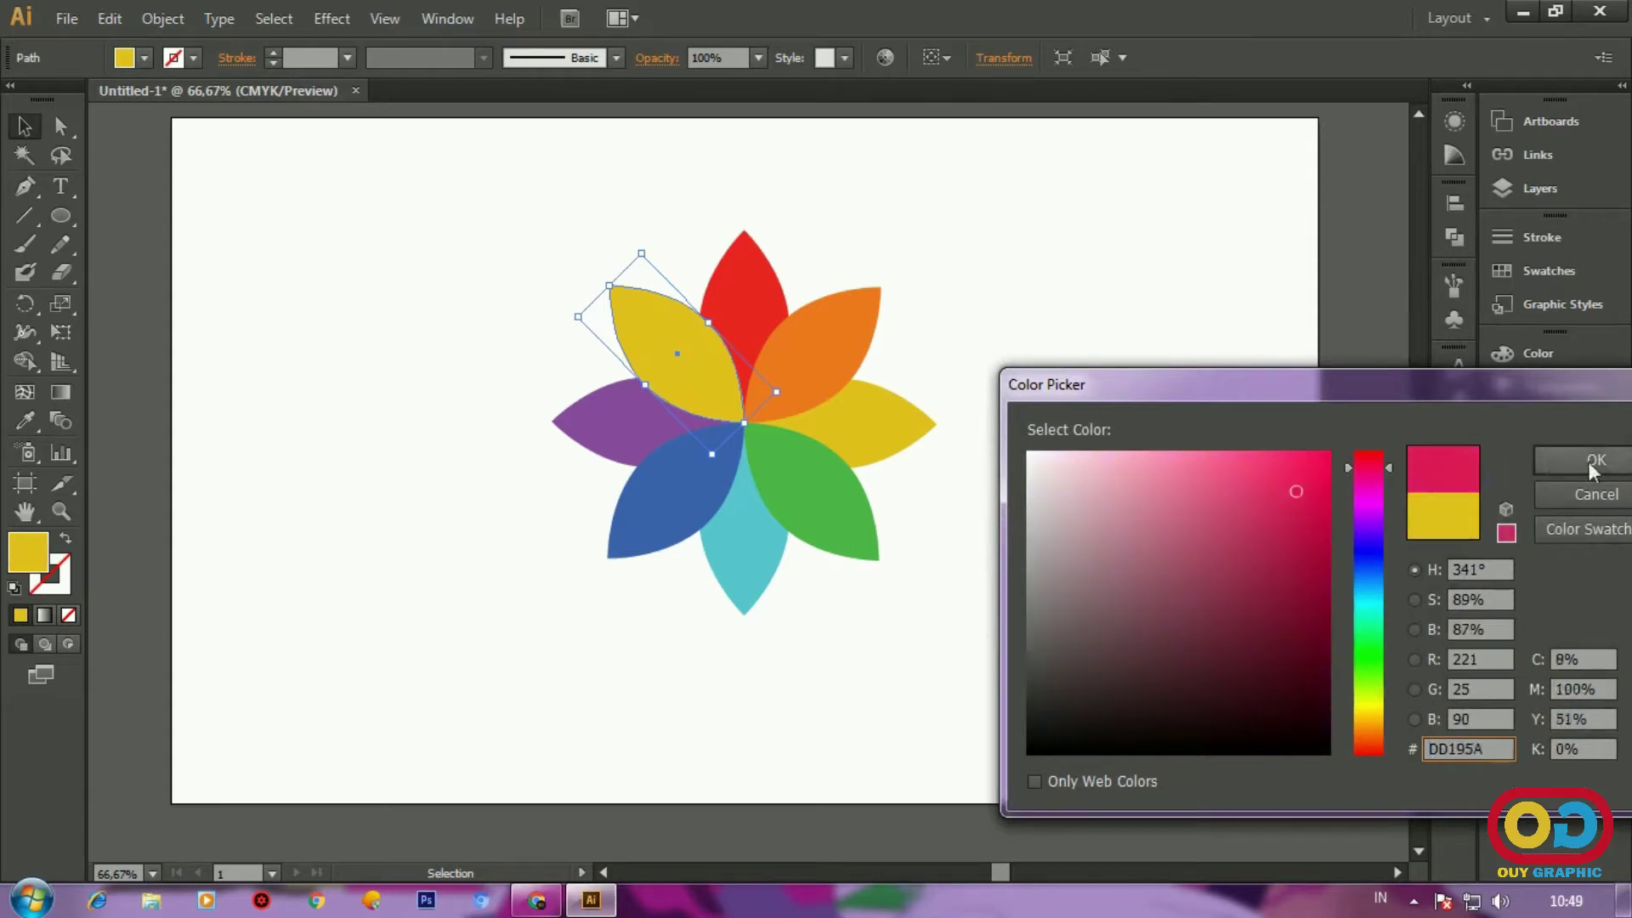
click(1595, 460)
click(1164, 508)
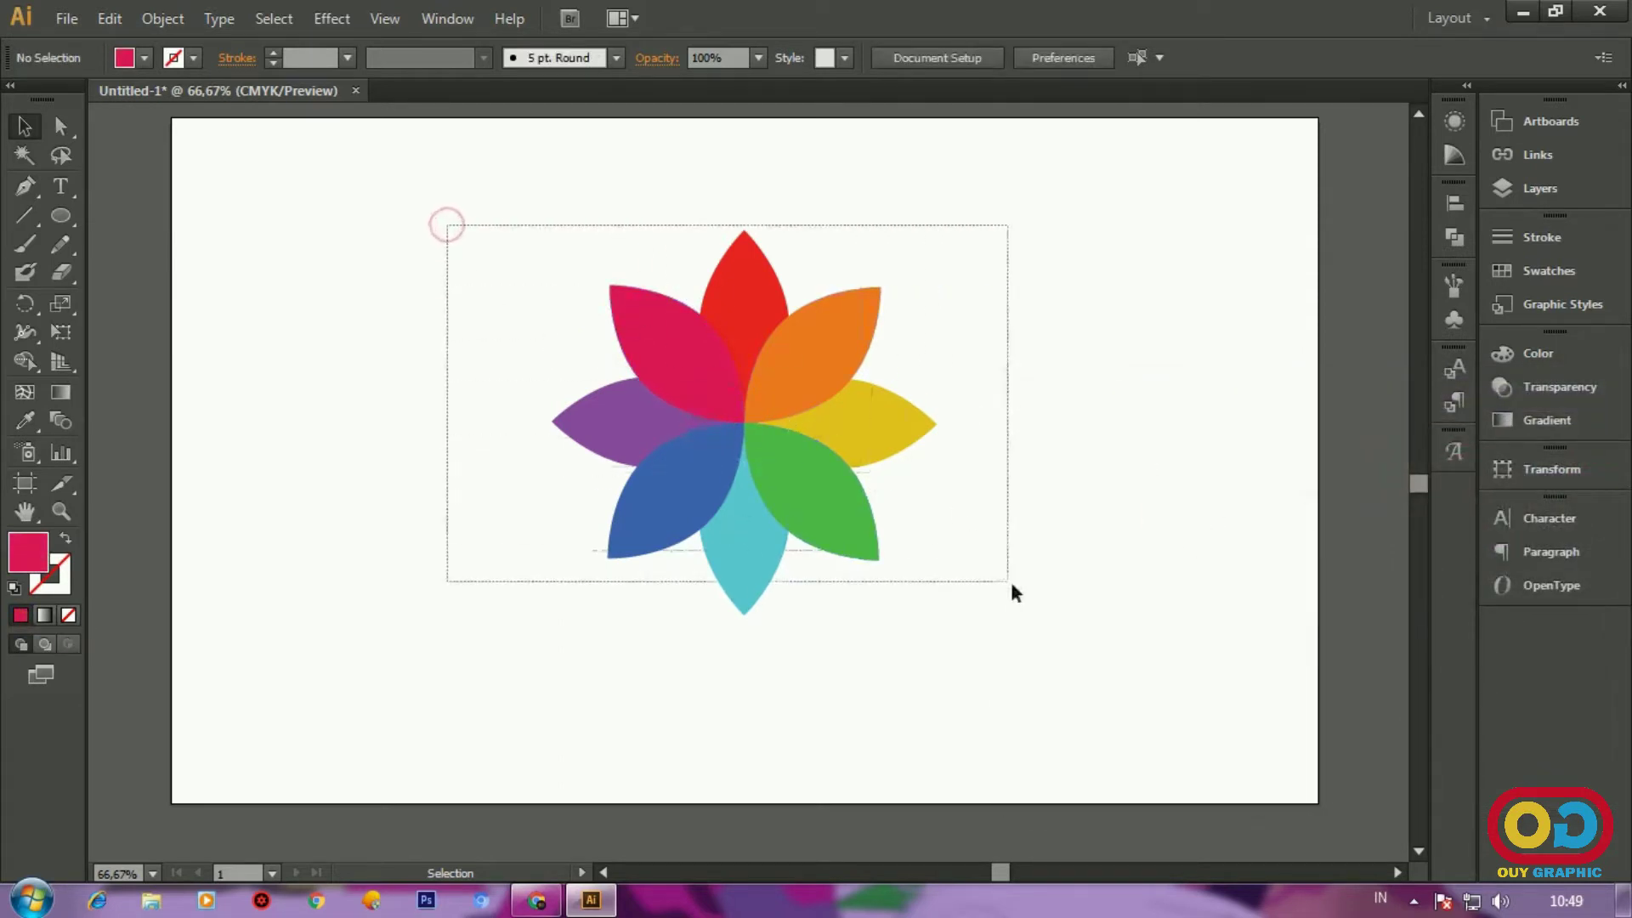
Step: Set all eight petals to the Multiply blend mode in the Transparency panel
drag(561, 289, 1035, 612)
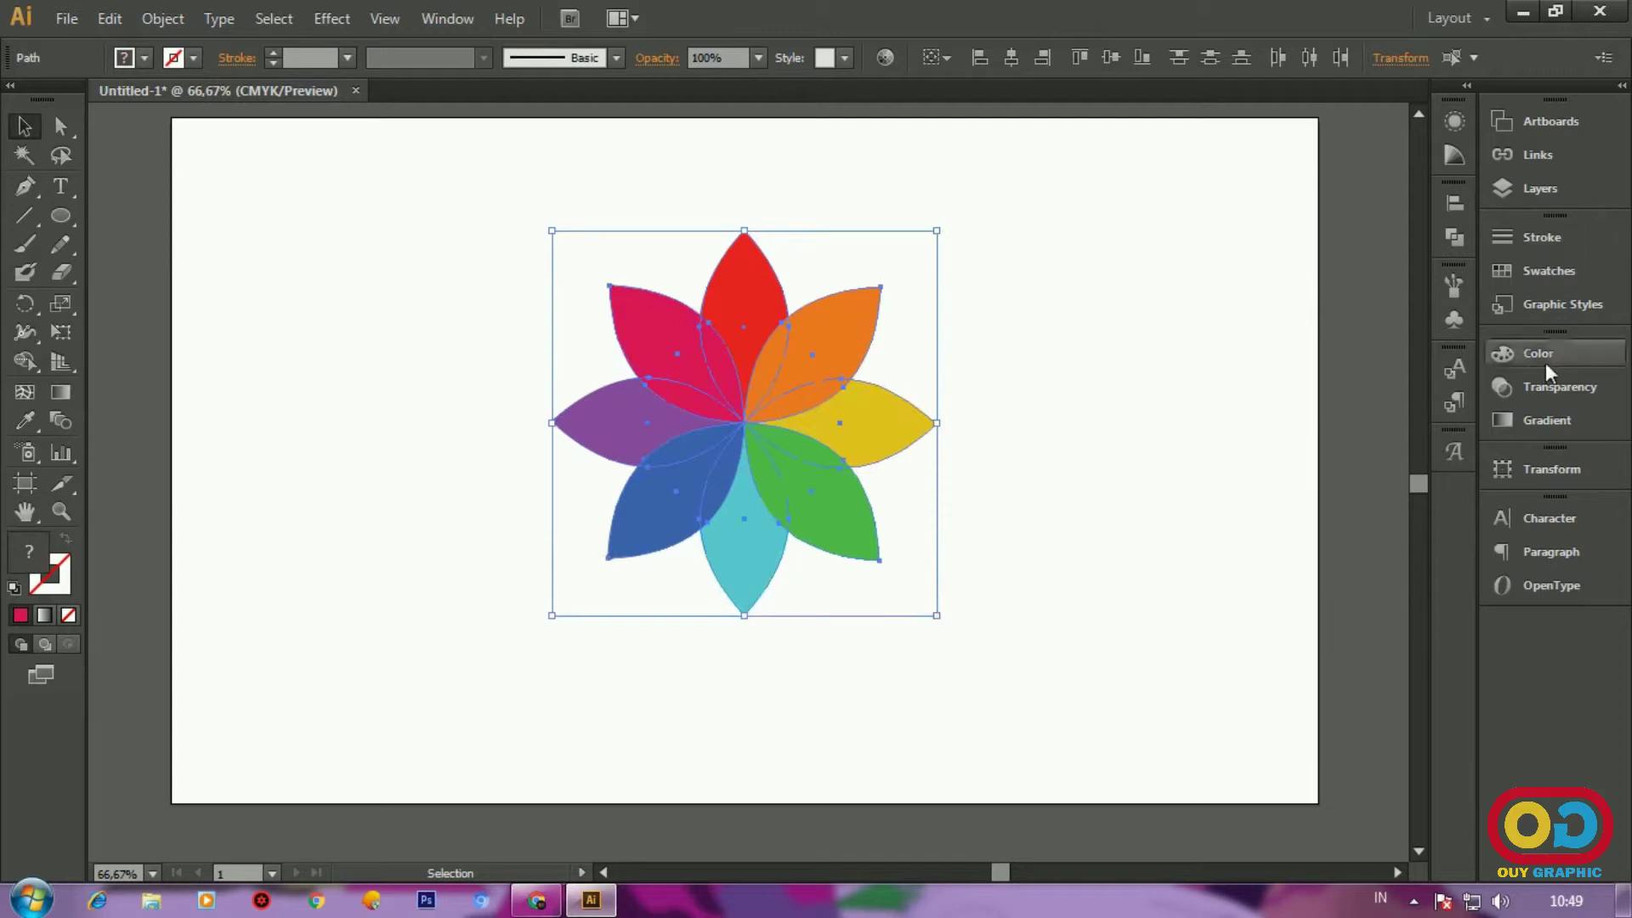
click(1548, 387)
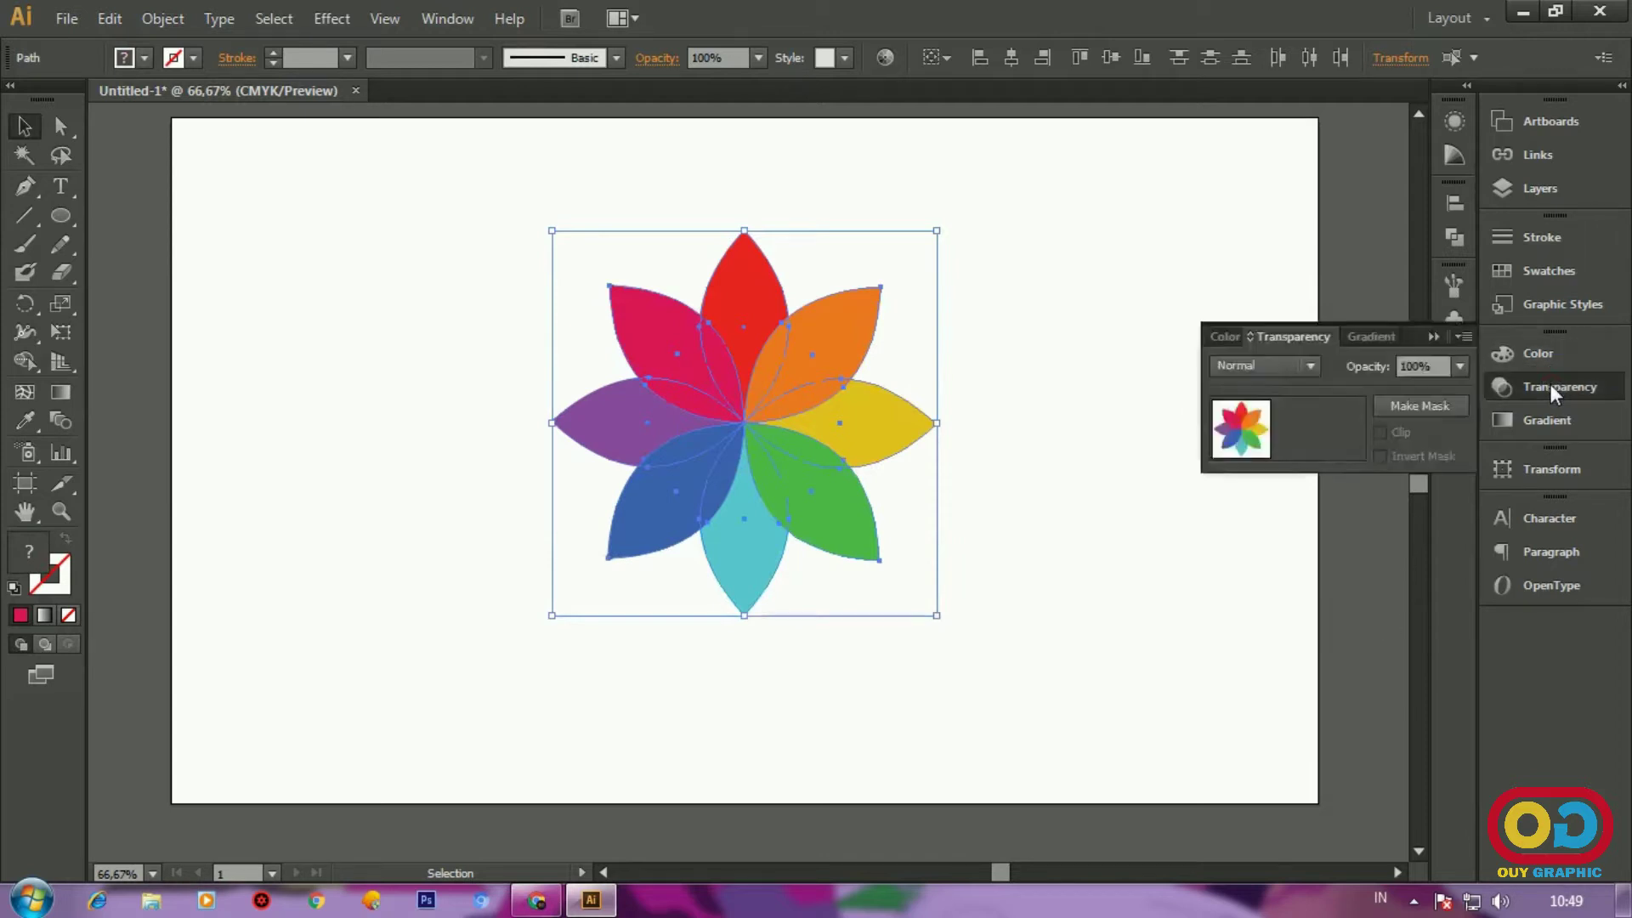
click(1262, 364)
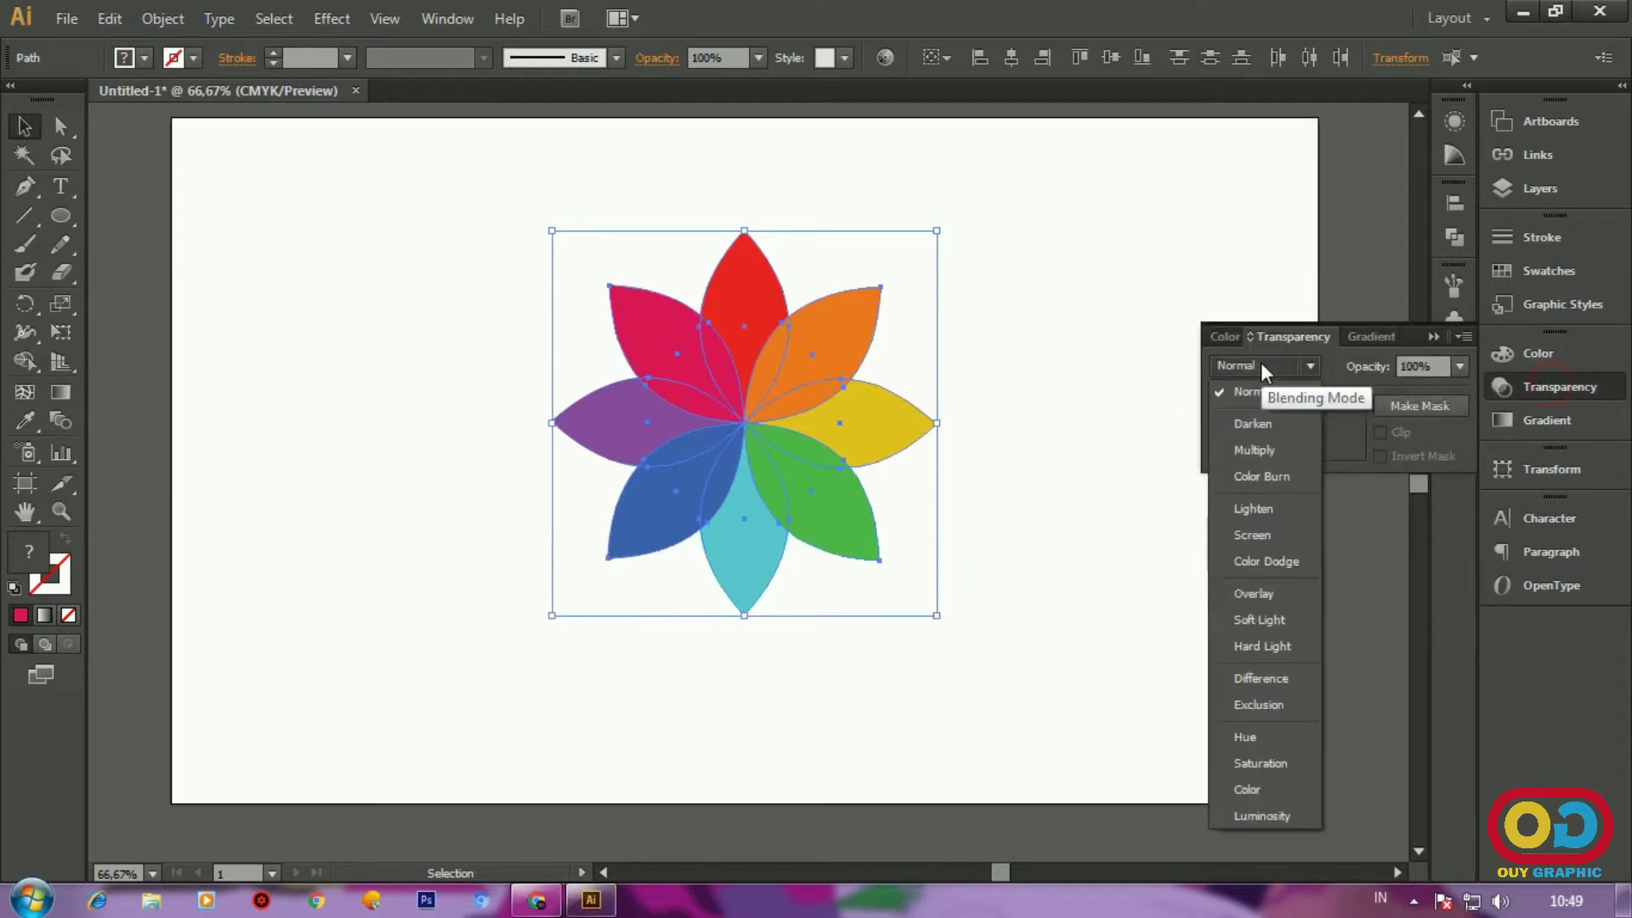
click(1257, 450)
click(1089, 568)
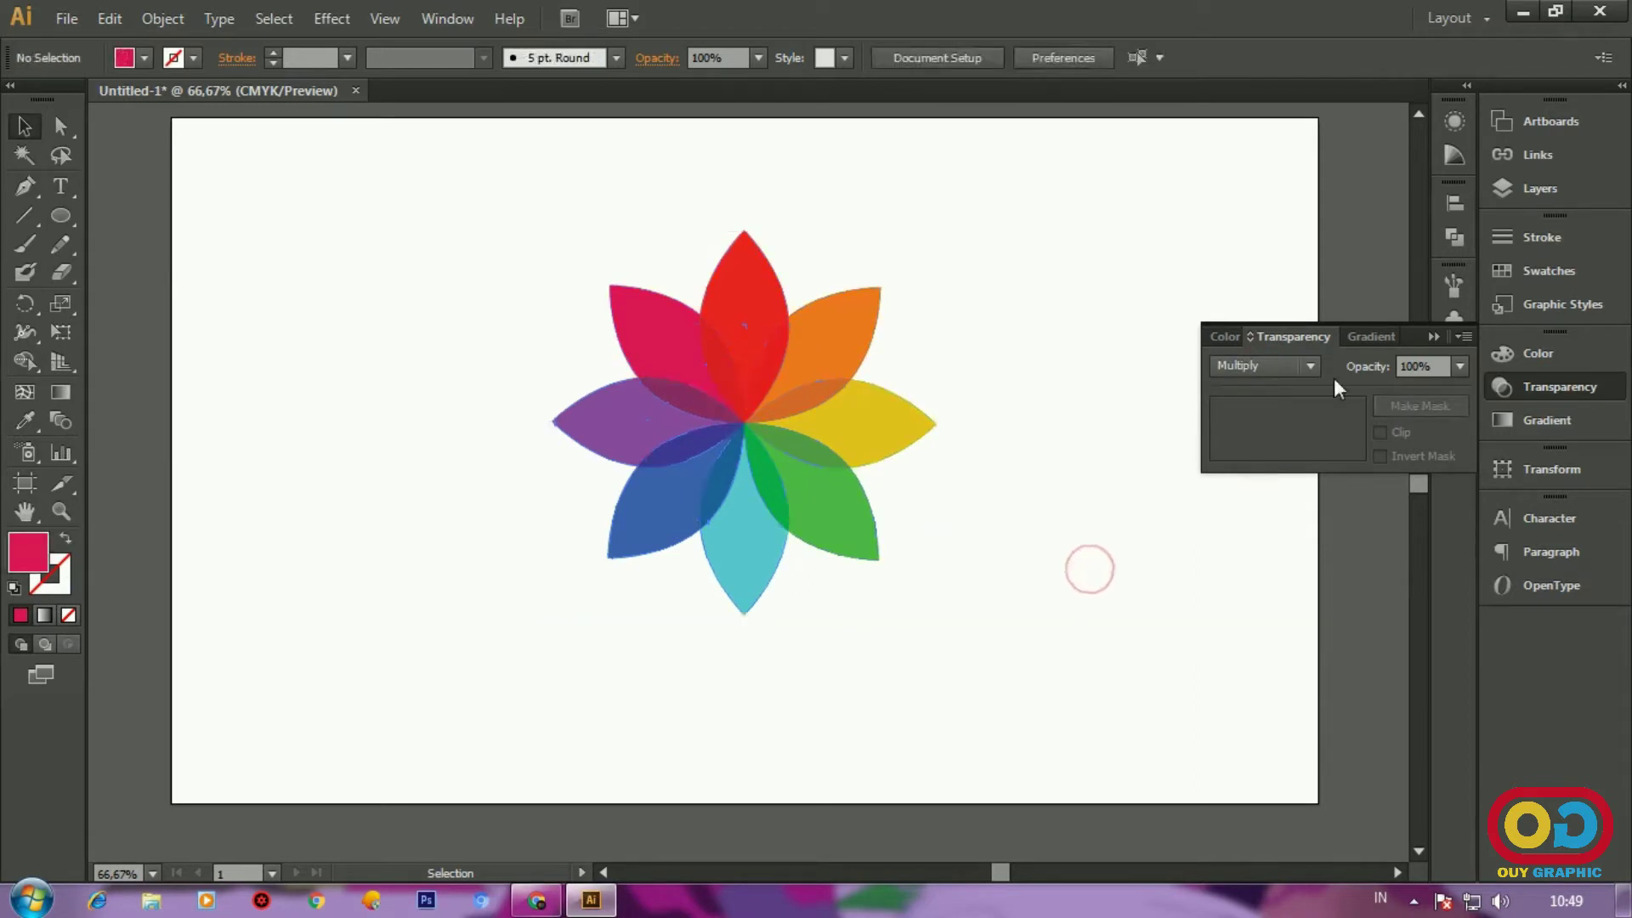
click(1428, 335)
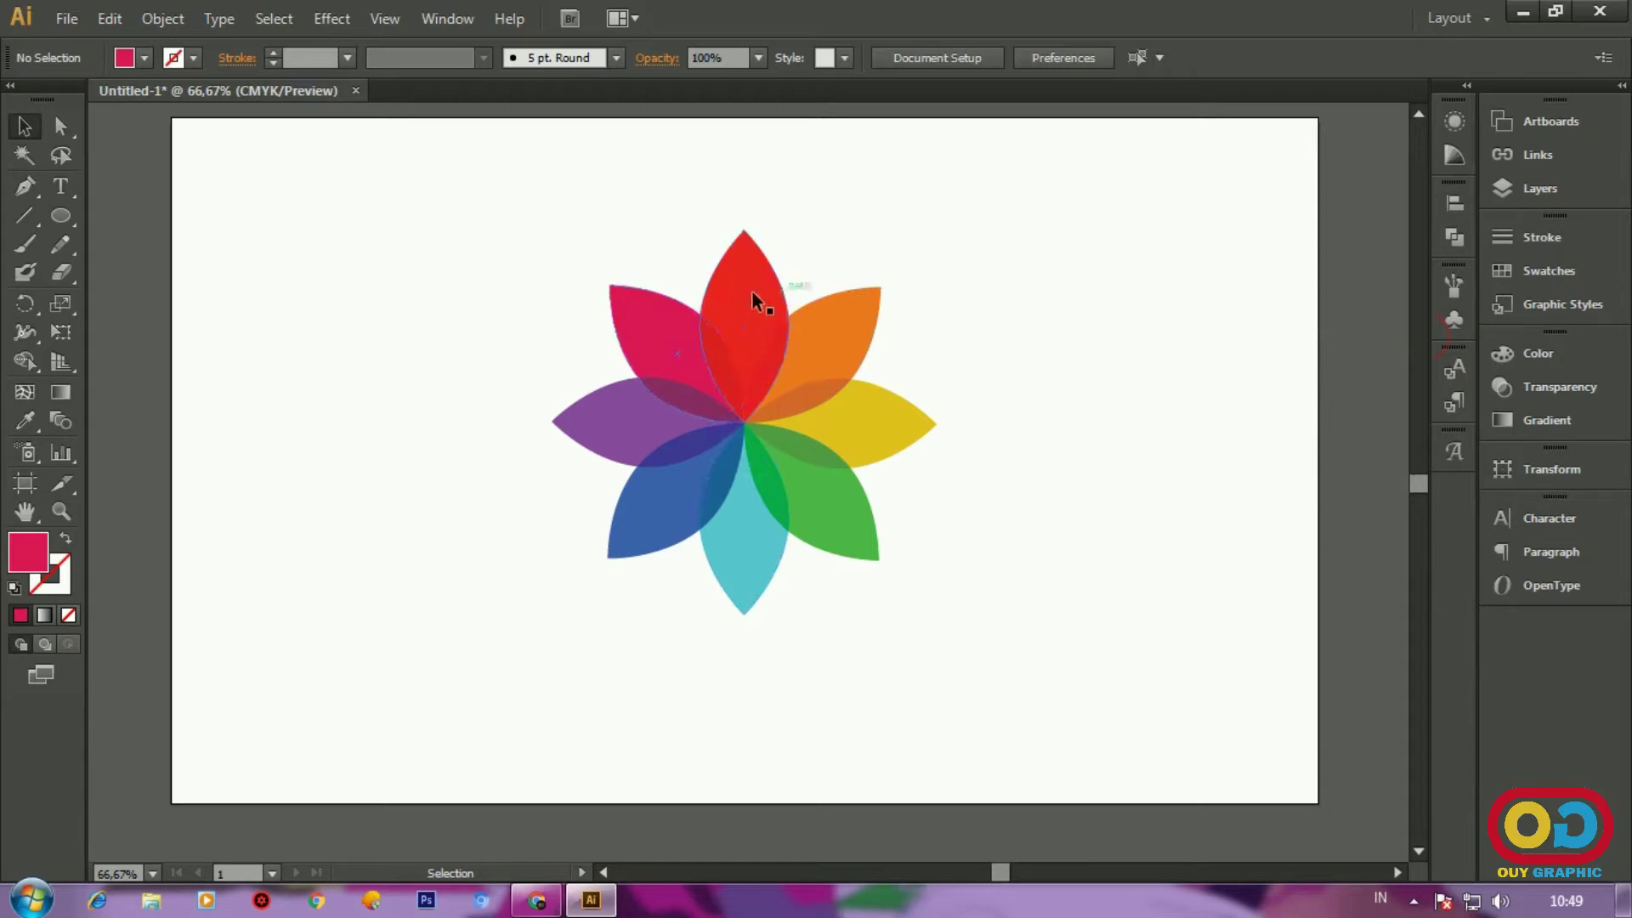
Step: Change the orange petal to a brighter, more saturated orange
click(852, 314)
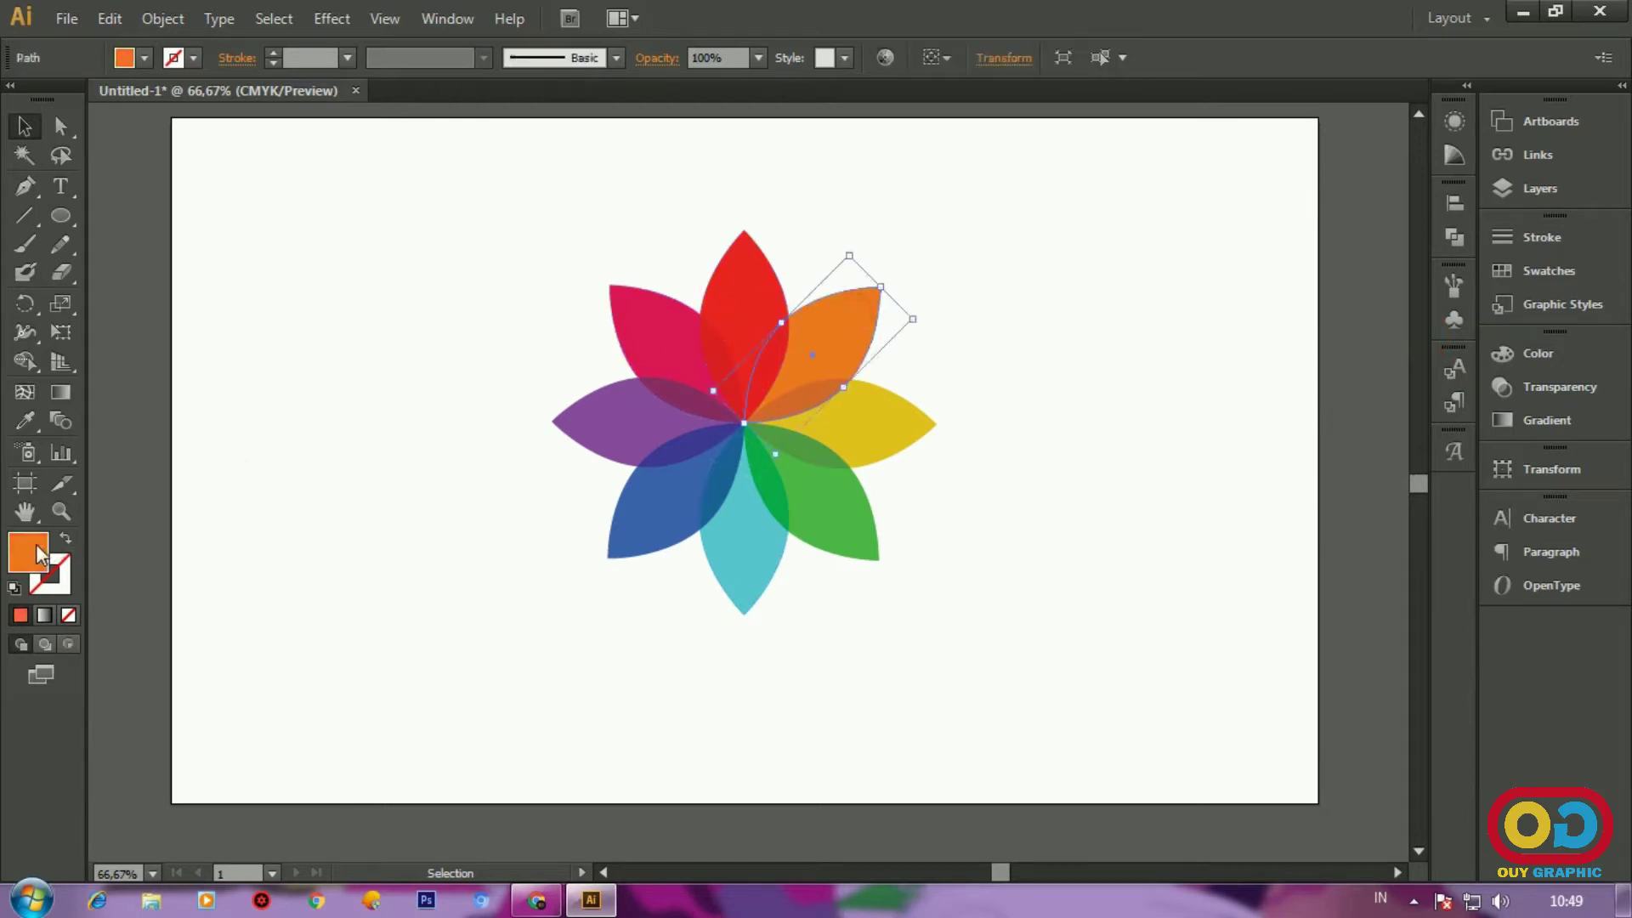
double_click(38, 557)
drag(1283, 476, 1317, 466)
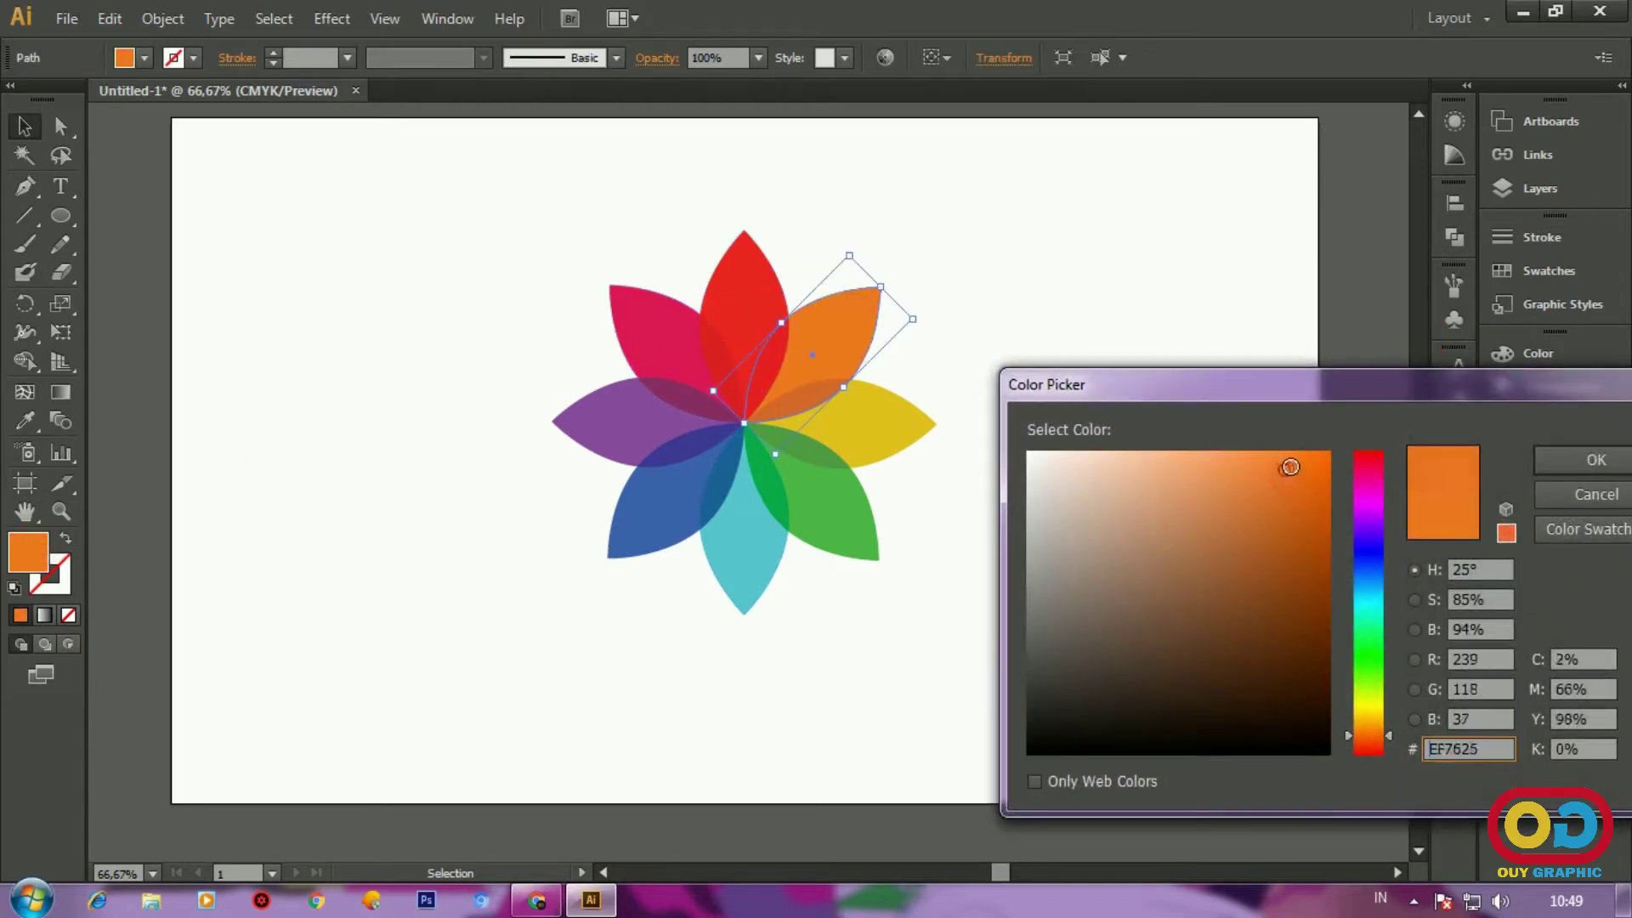
click(1505, 467)
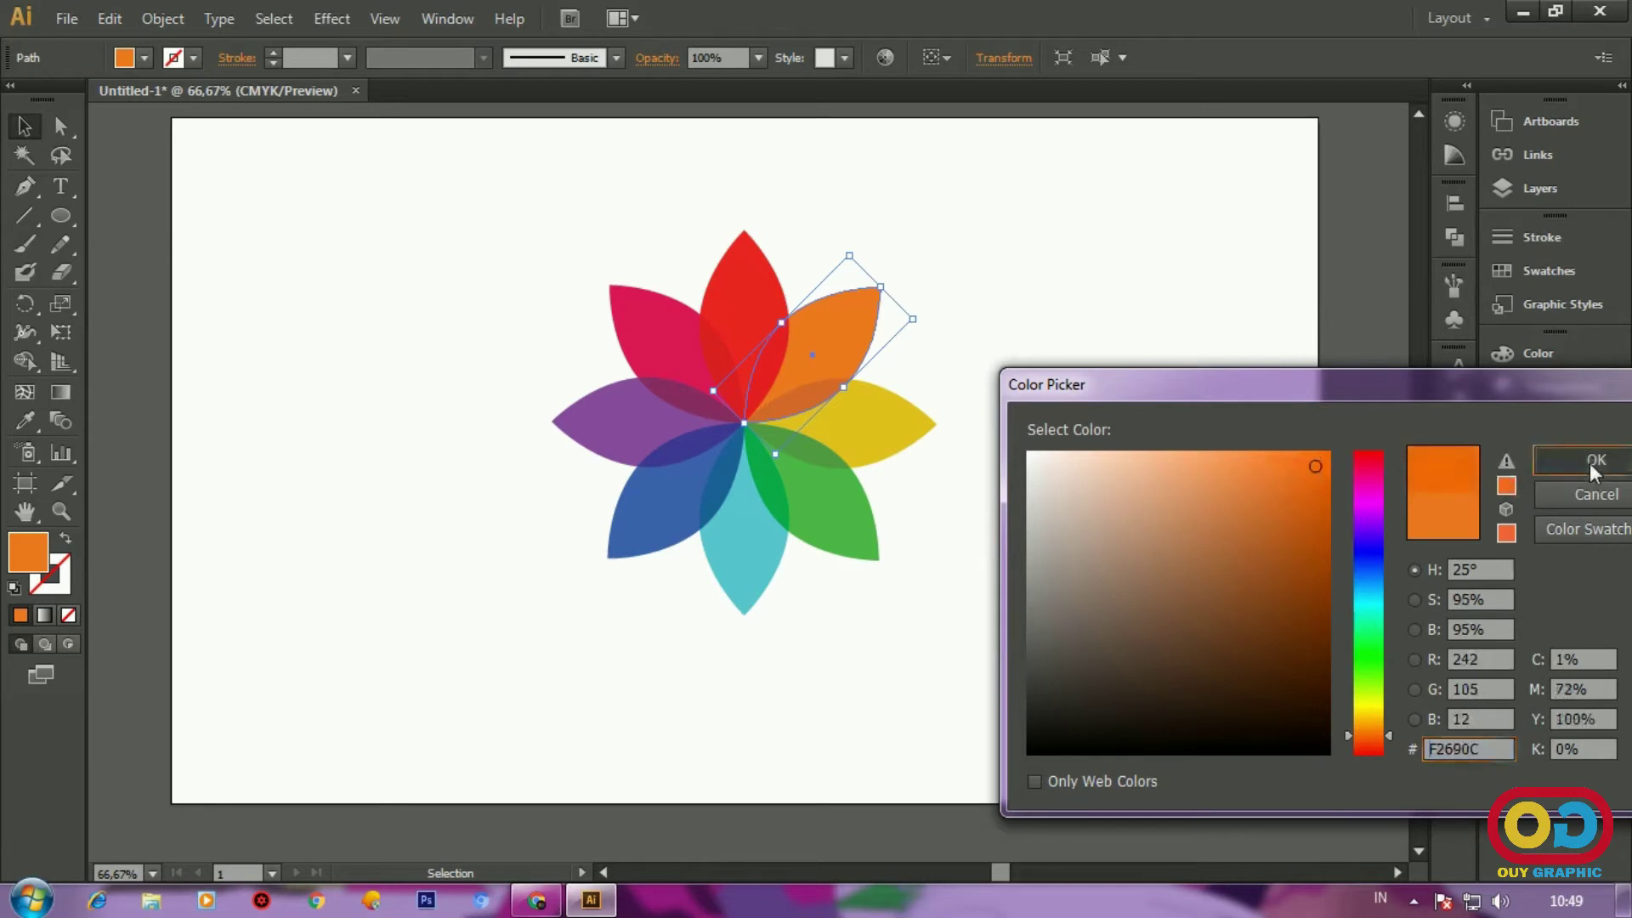
click(1595, 460)
click(1189, 464)
Step: Brighten the top red petal to FF3B3B
click(732, 257)
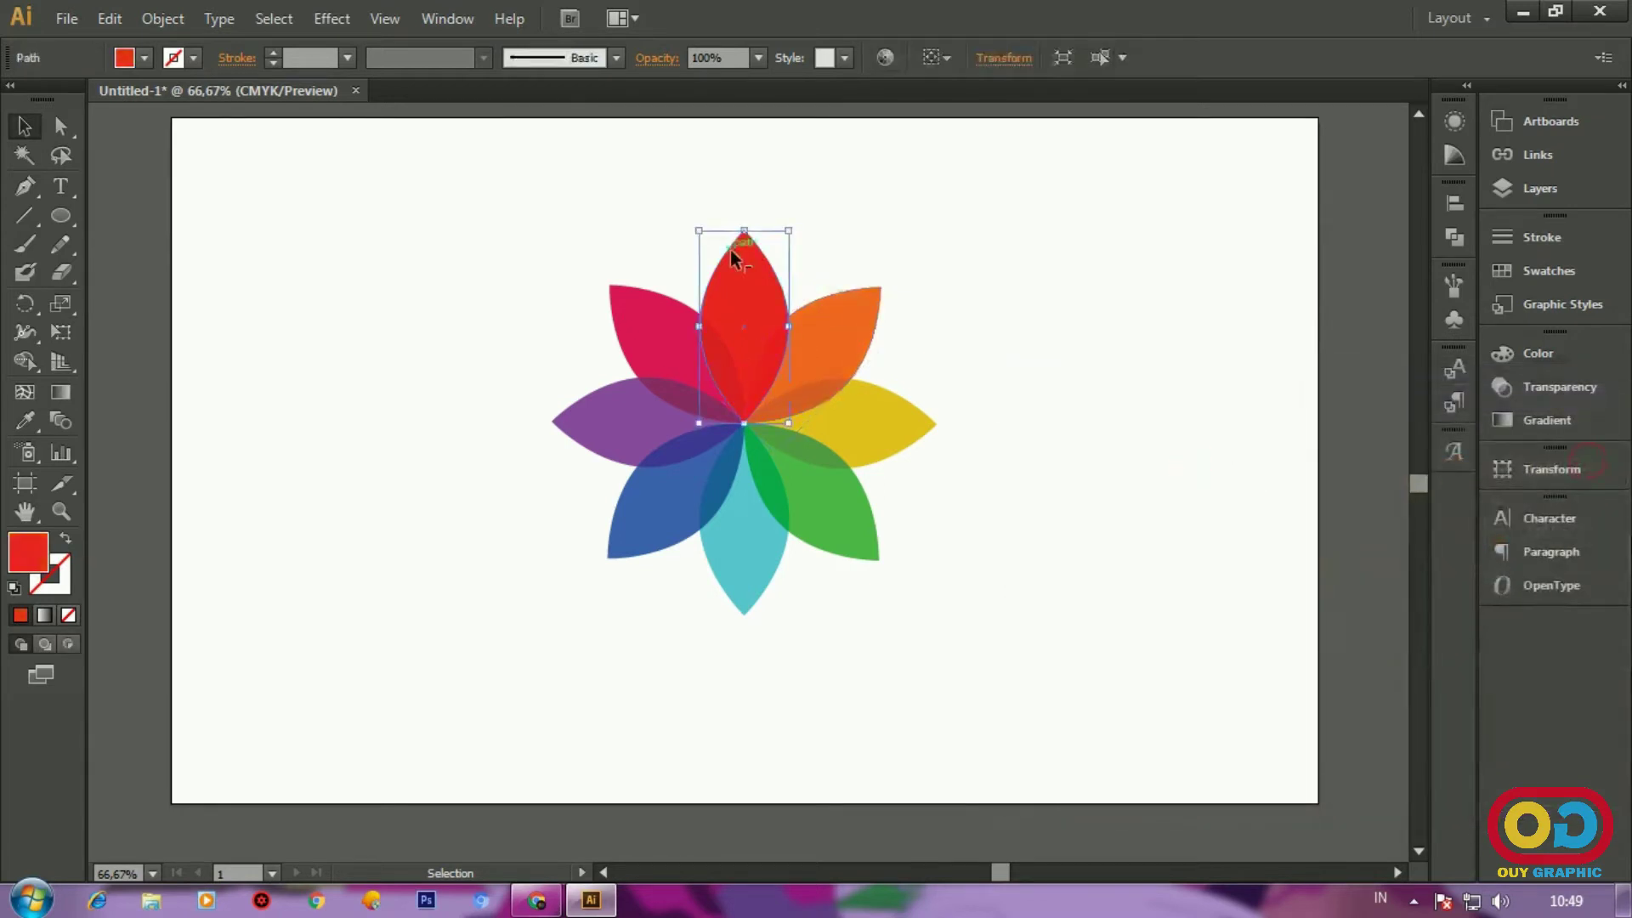
double_click(32, 556)
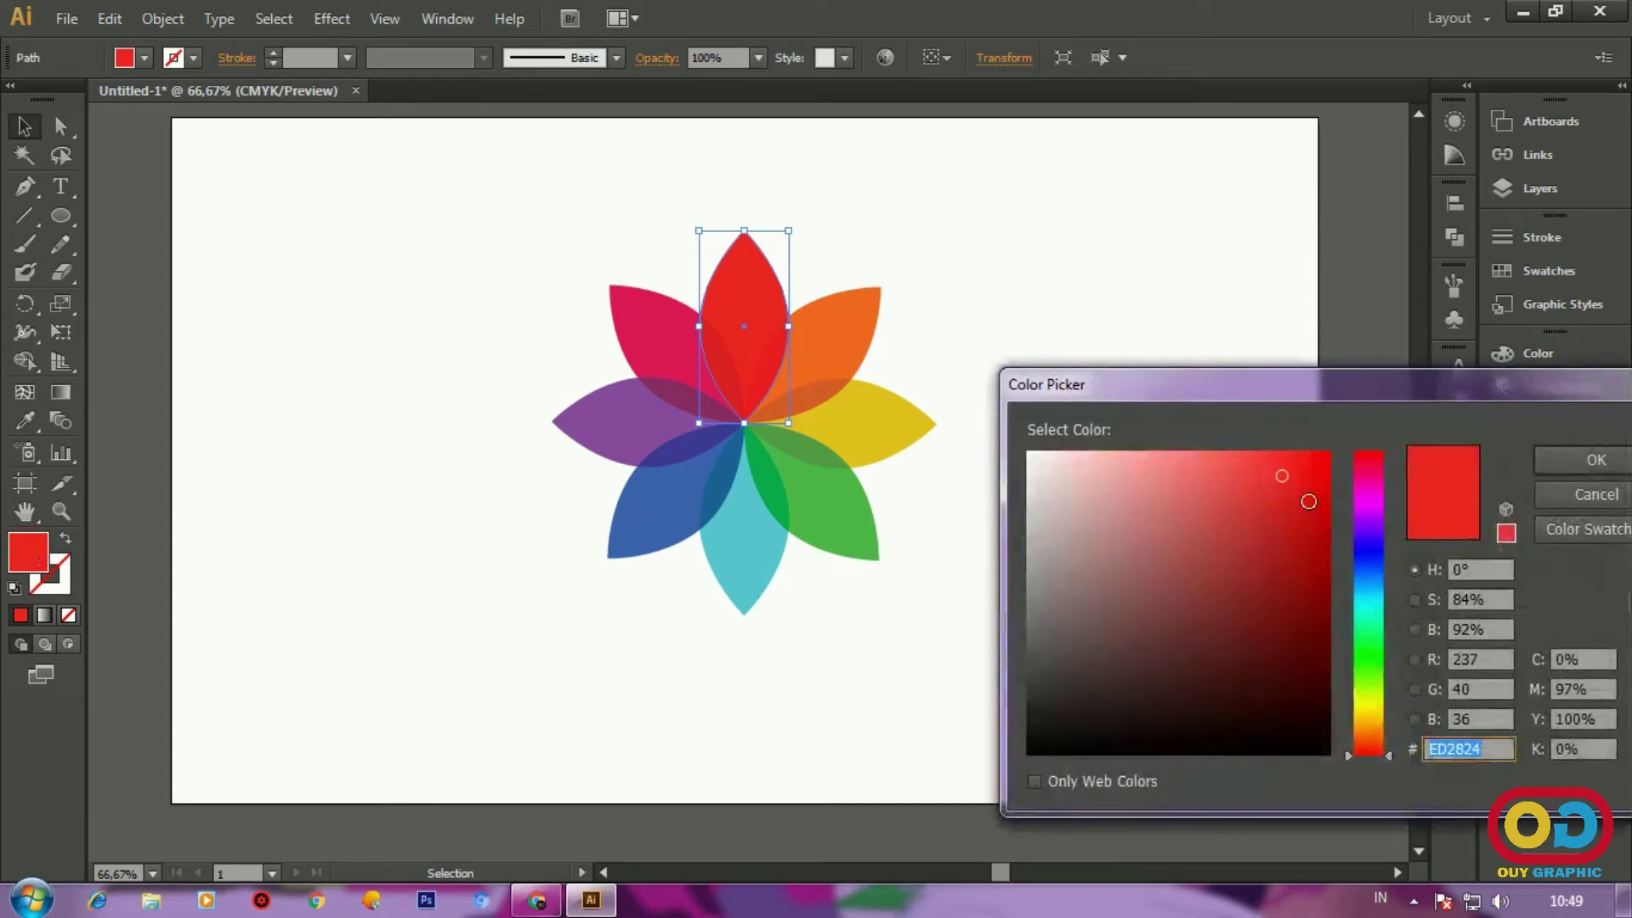
drag(1275, 474, 1263, 449)
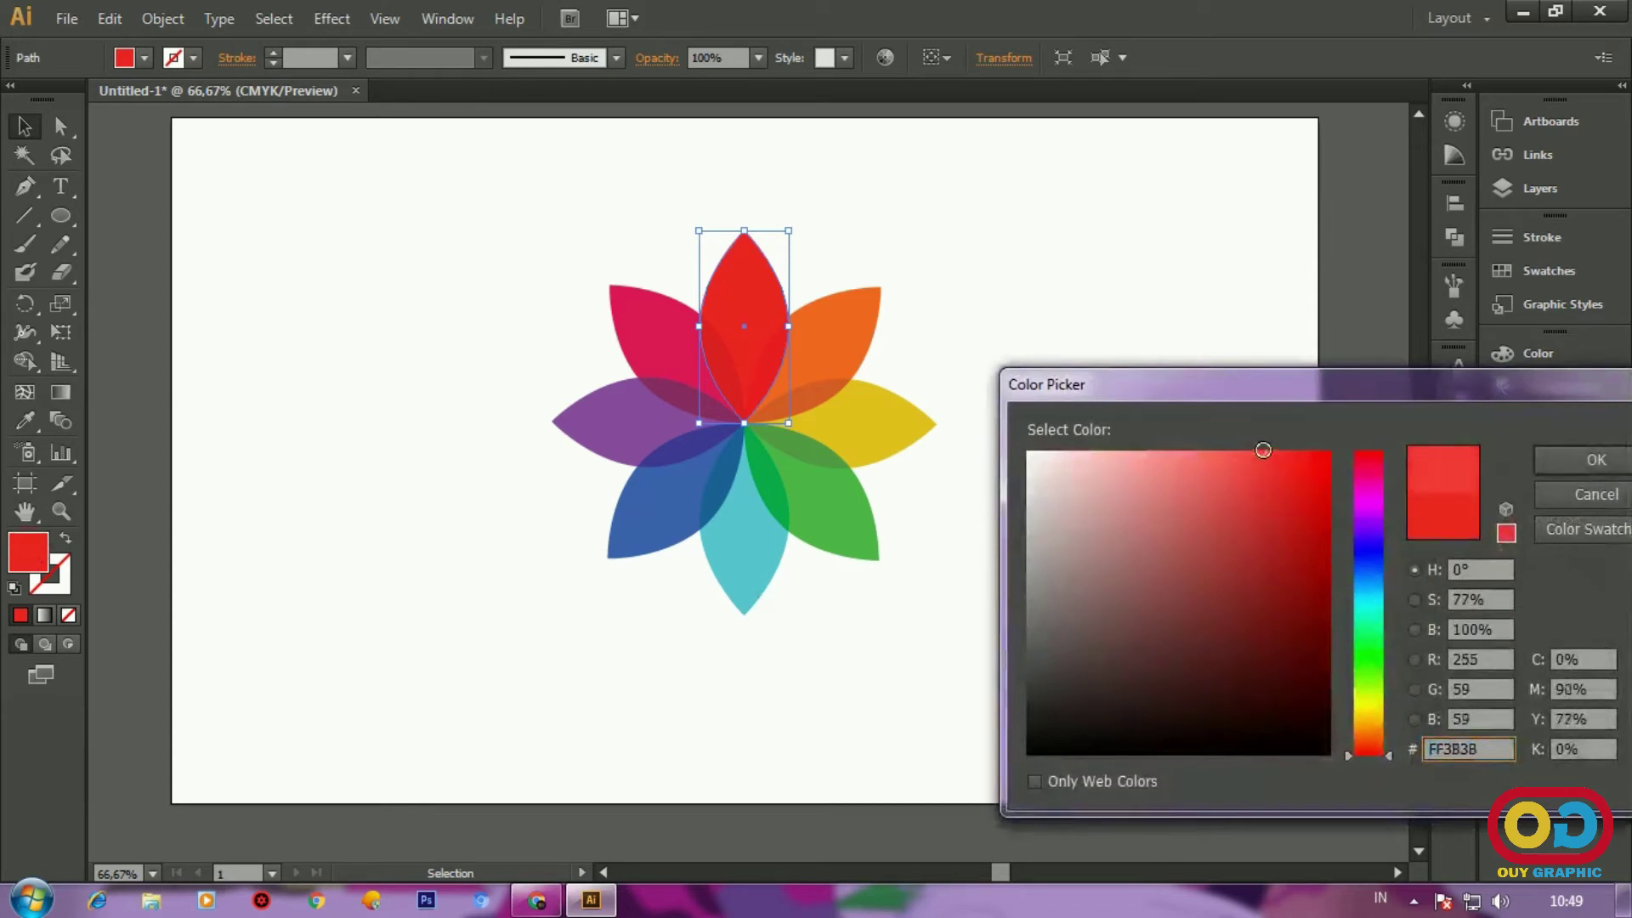
click(1594, 460)
click(1134, 421)
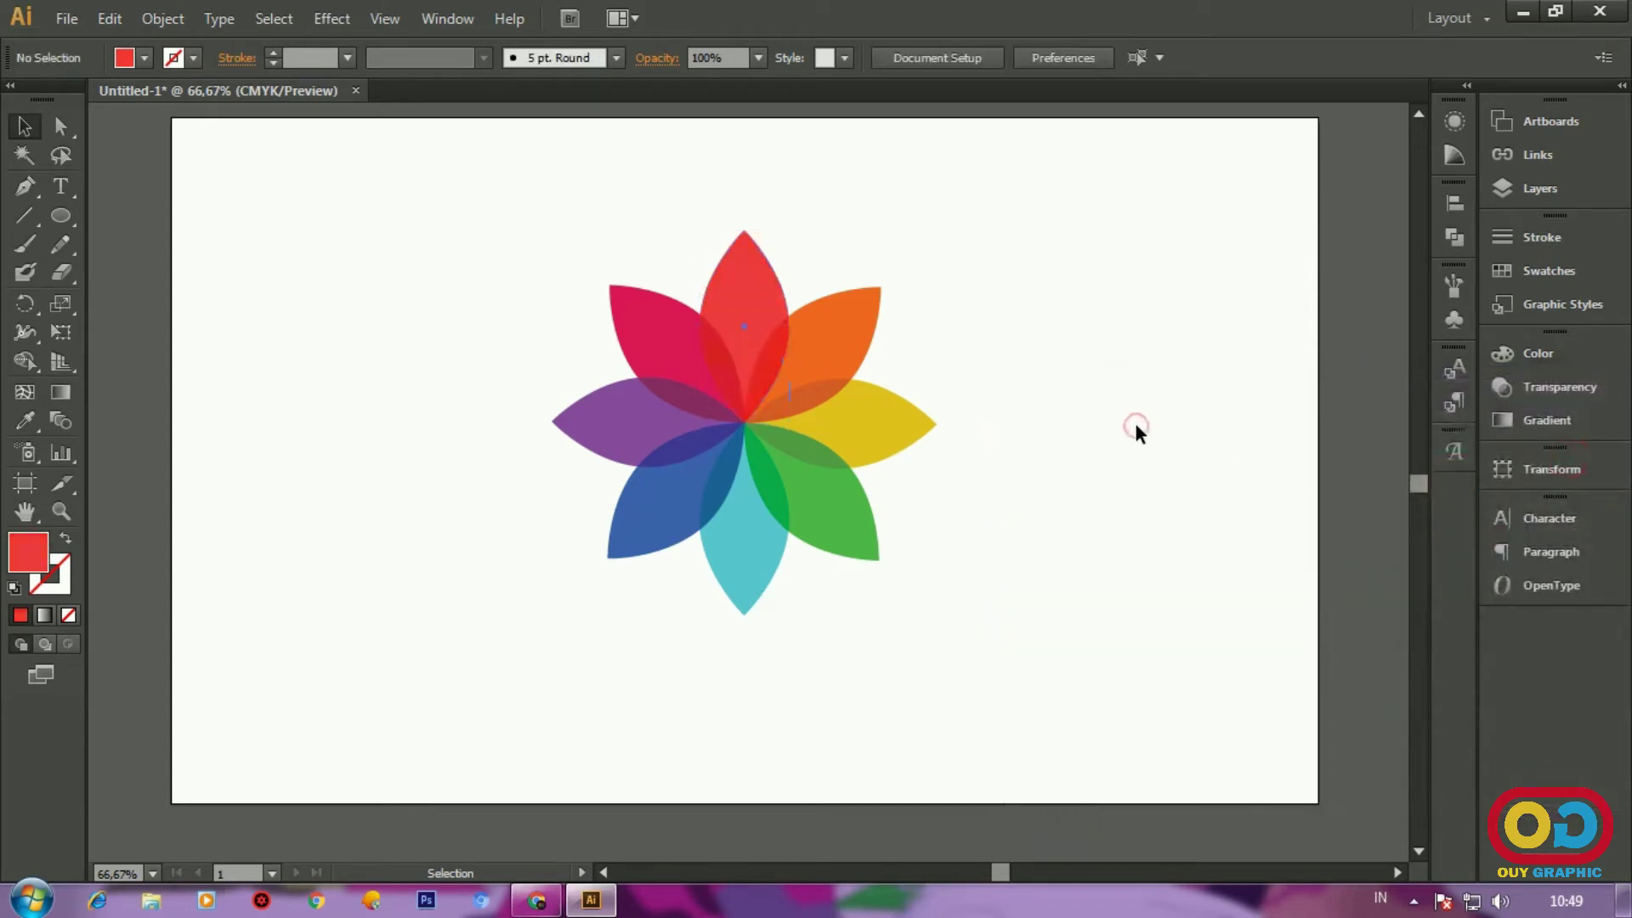
Step: Shift the upper-left magenta petal to a brighter pink
click(671, 314)
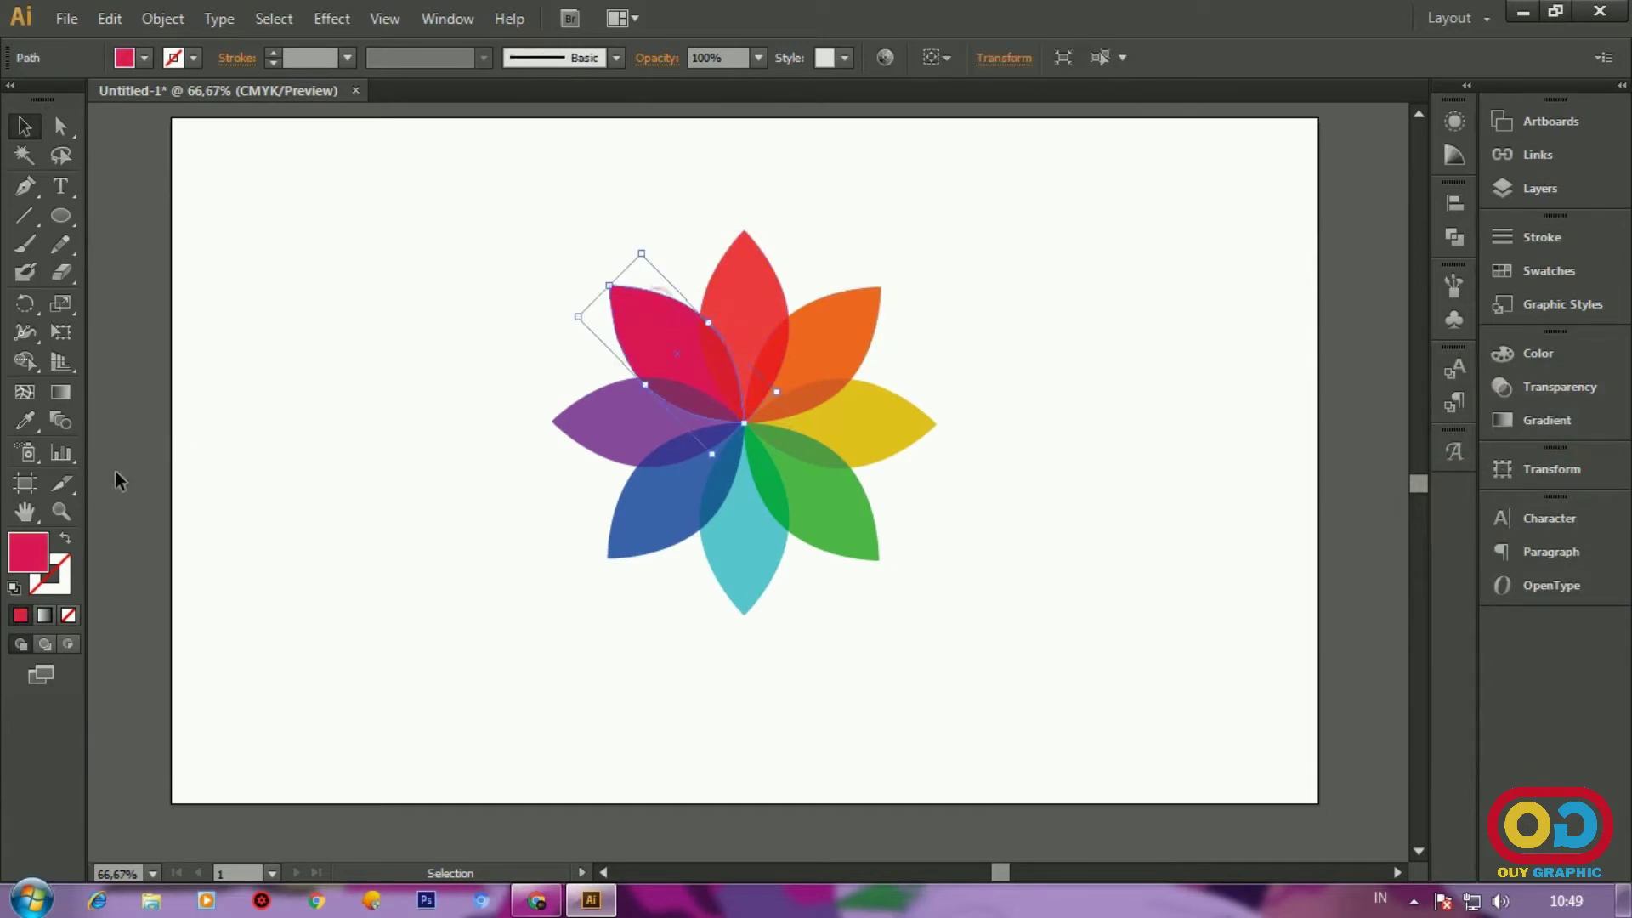
double_click(43, 553)
drag(1289, 486, 1276, 471)
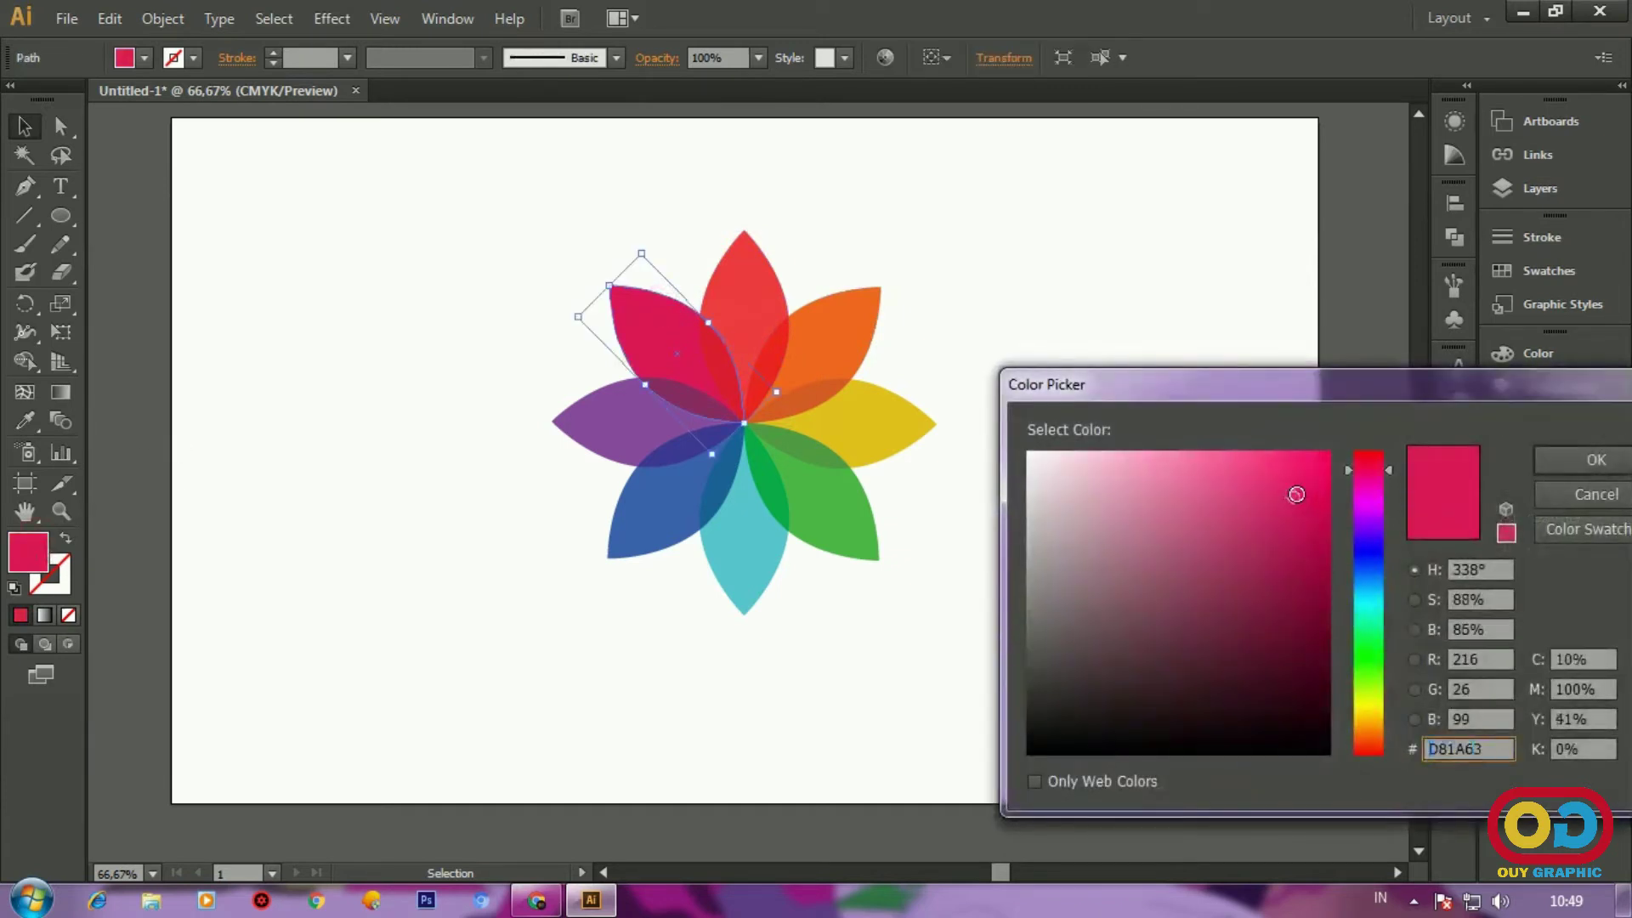
click(1595, 460)
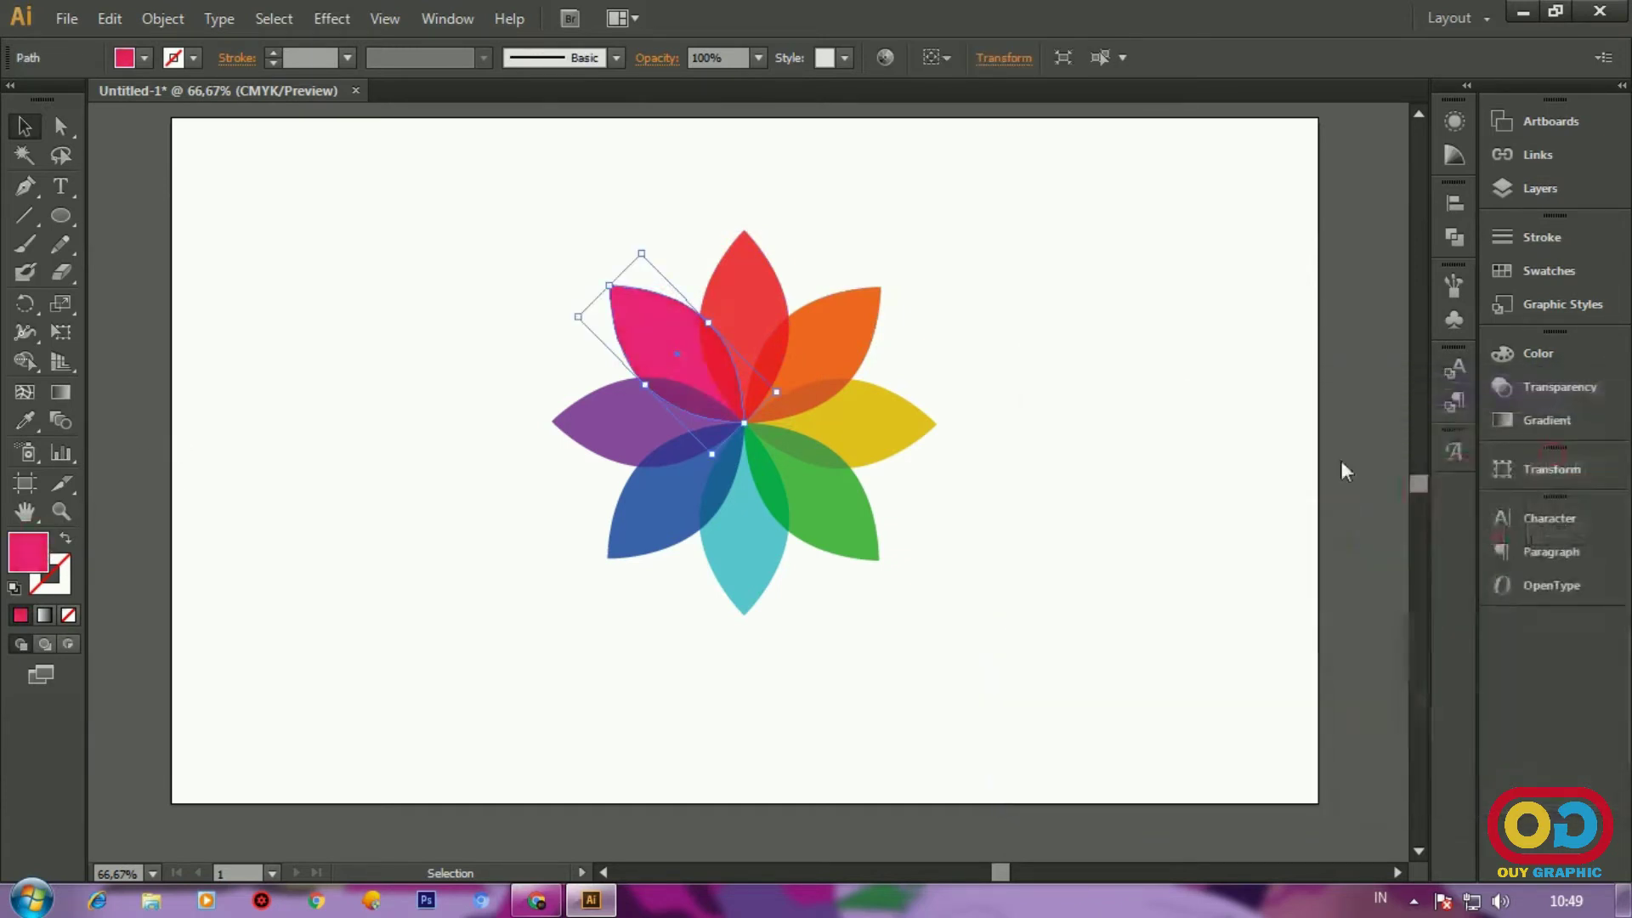
click(1100, 459)
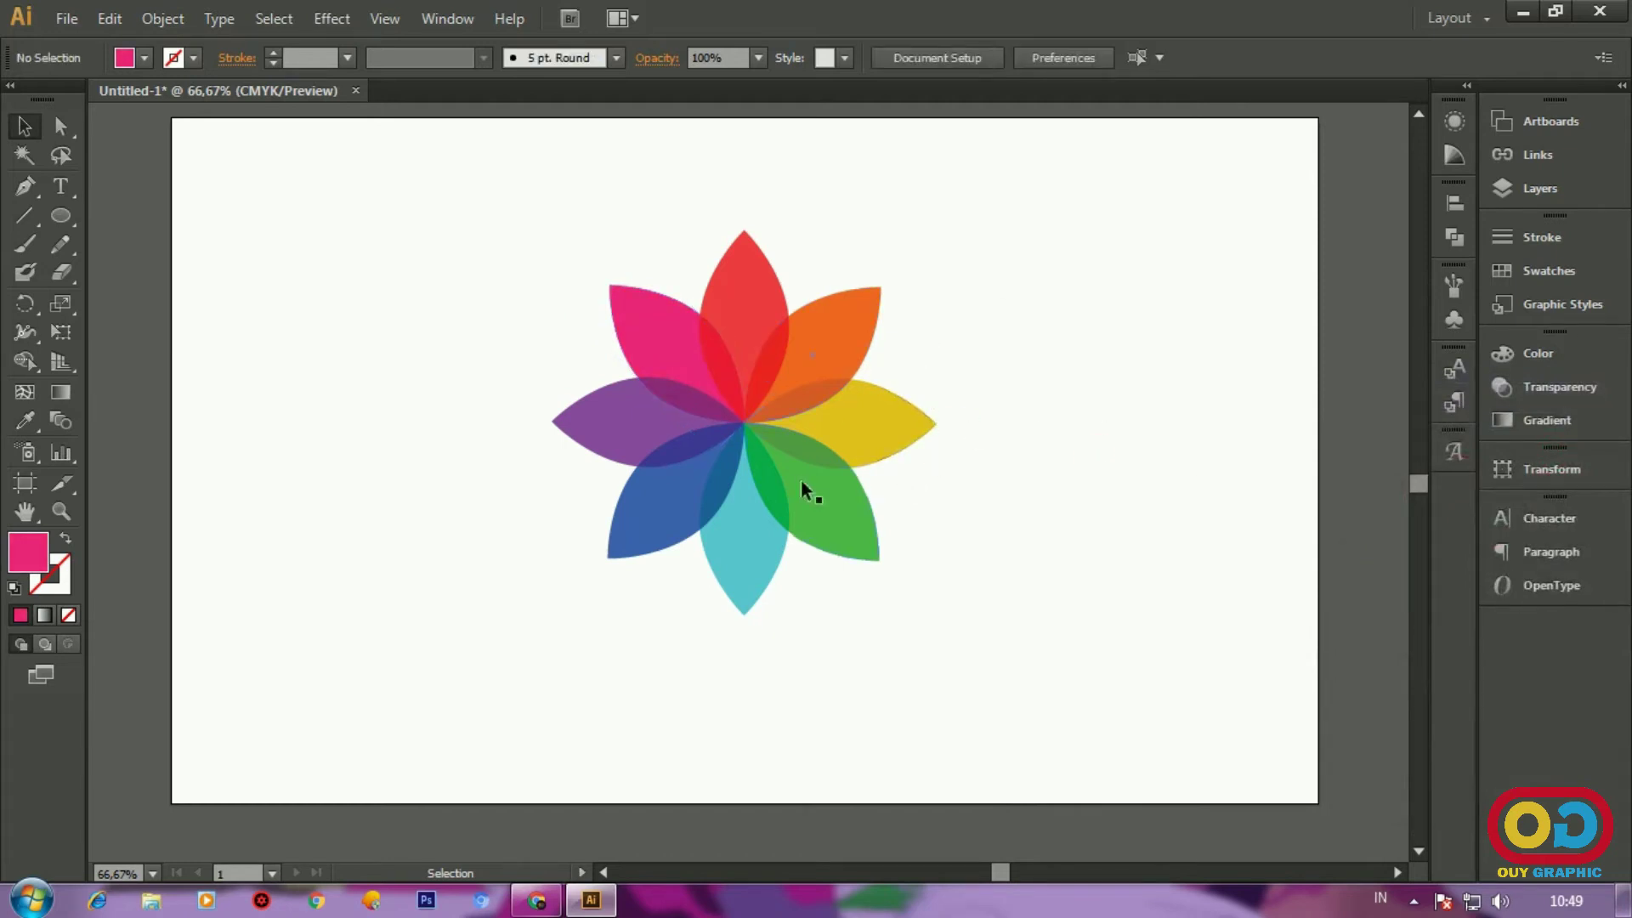
Step: Leave the purple petal unchanged and brighten the bottom cyan petal to 53DCE0
click(596, 434)
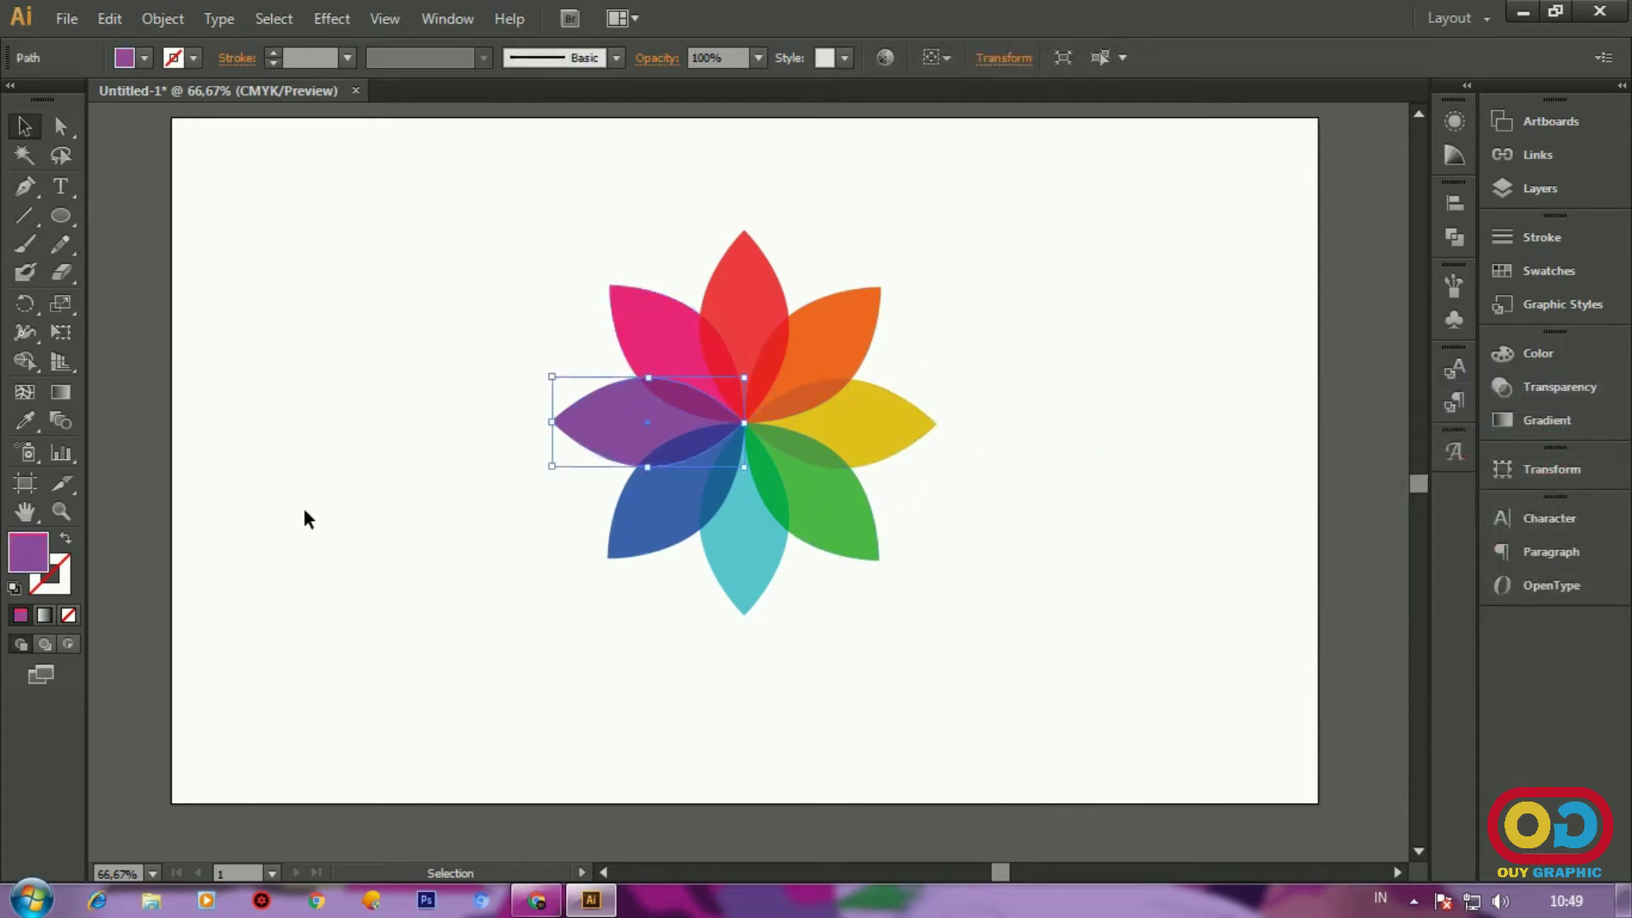
click(383, 548)
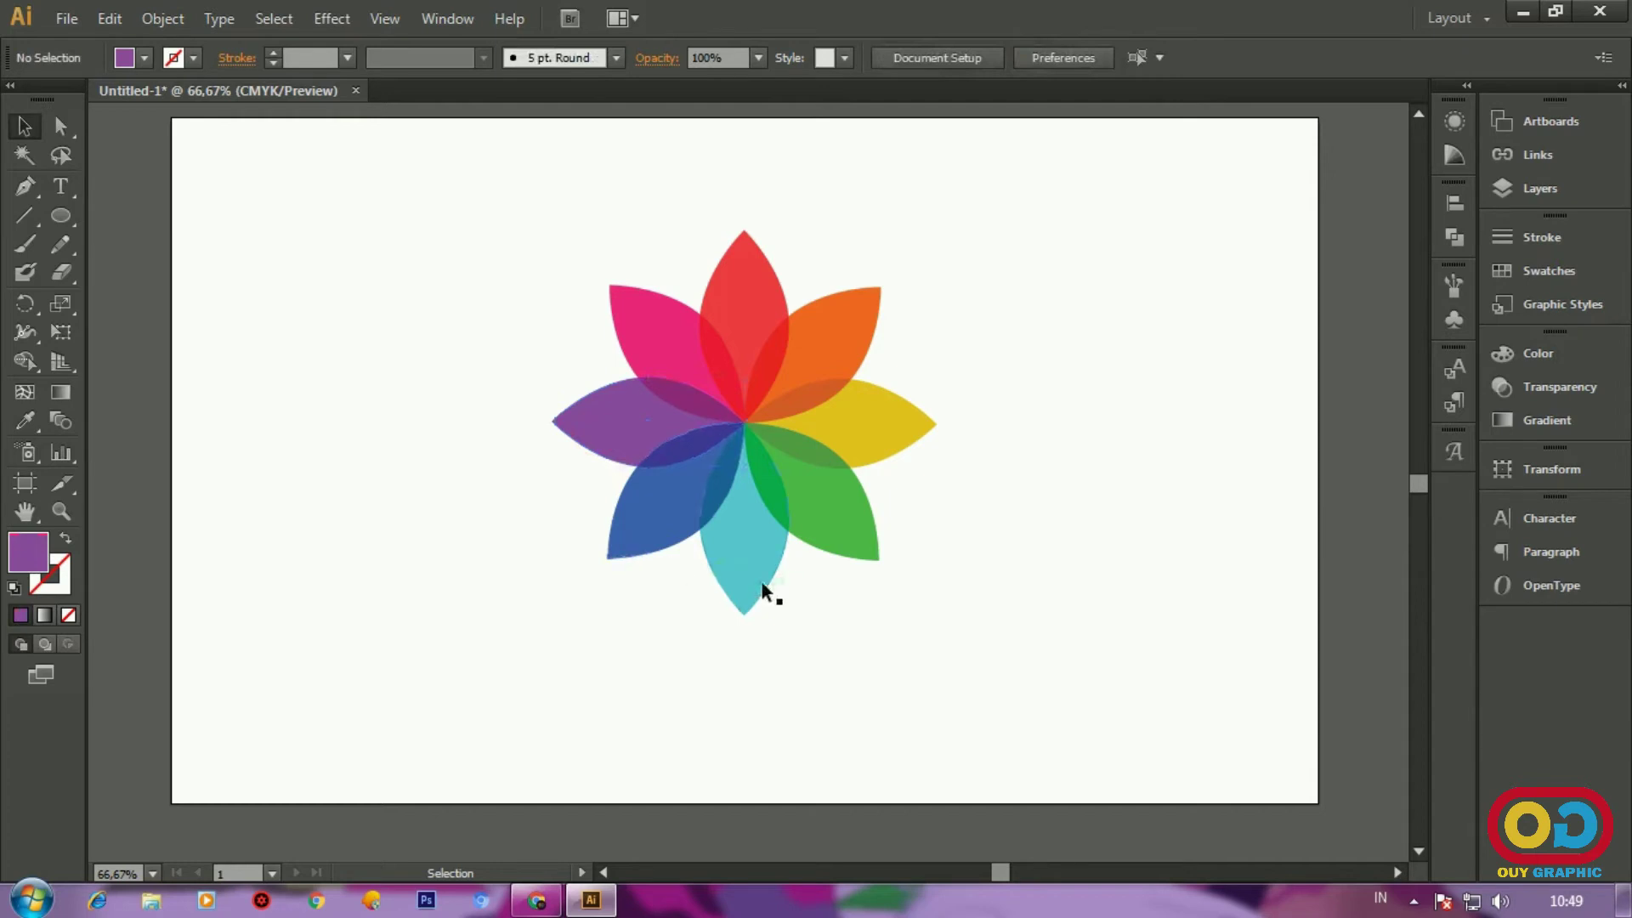
click(761, 579)
double_click(27, 552)
click(1218, 488)
click(1567, 462)
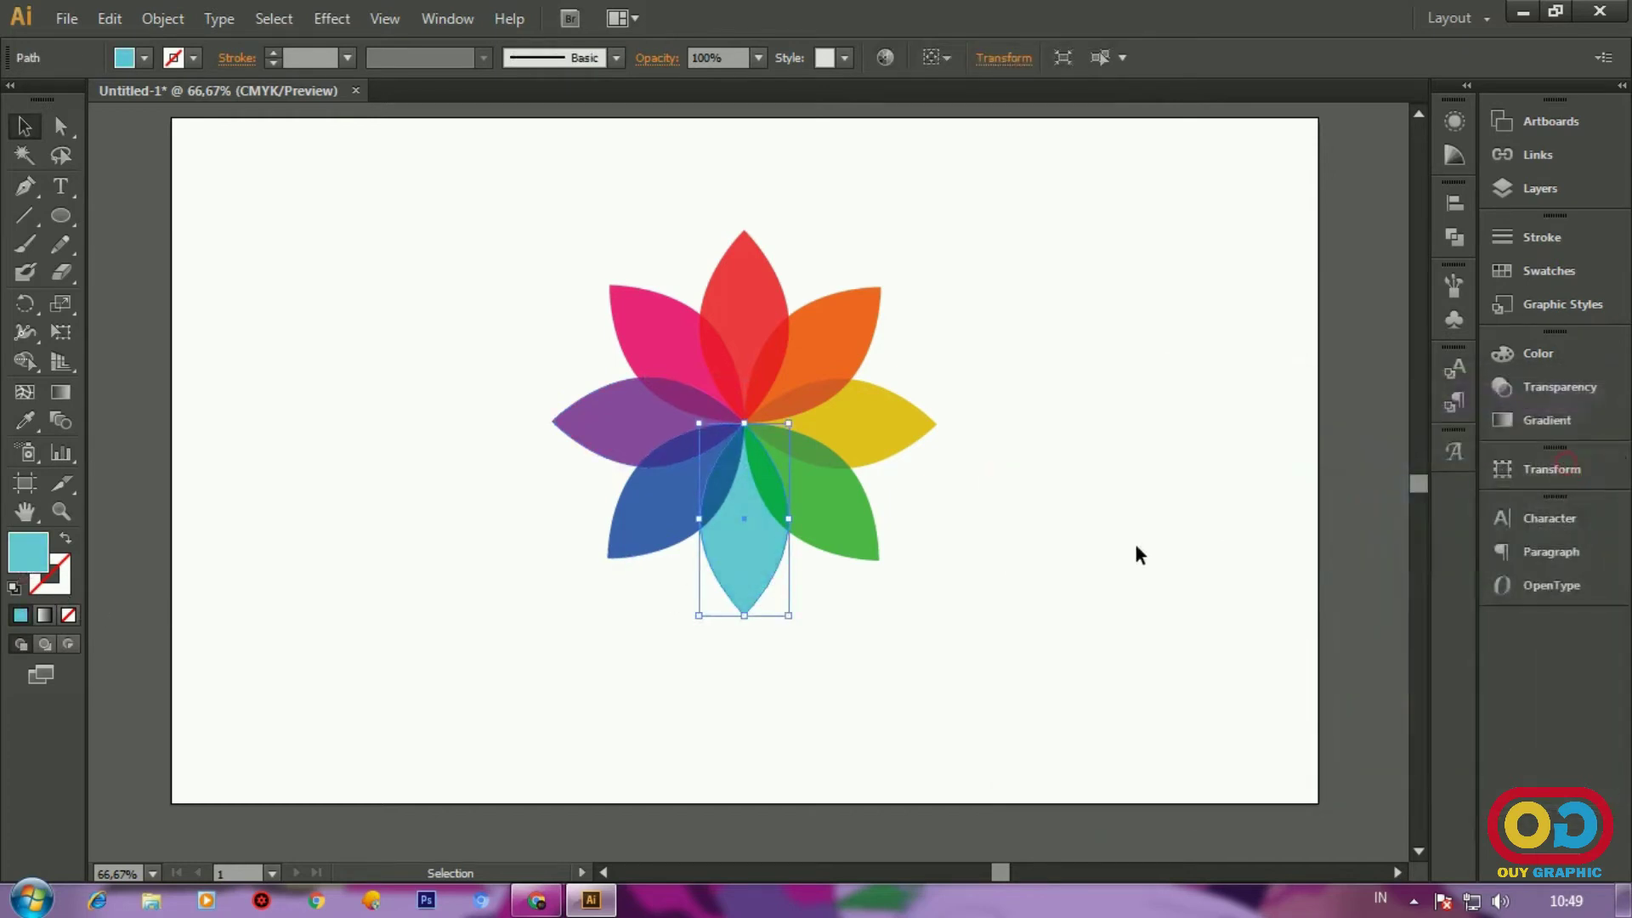
click(1104, 549)
Step: Lighten the lower-left blue petal to a softer blue
click(651, 530)
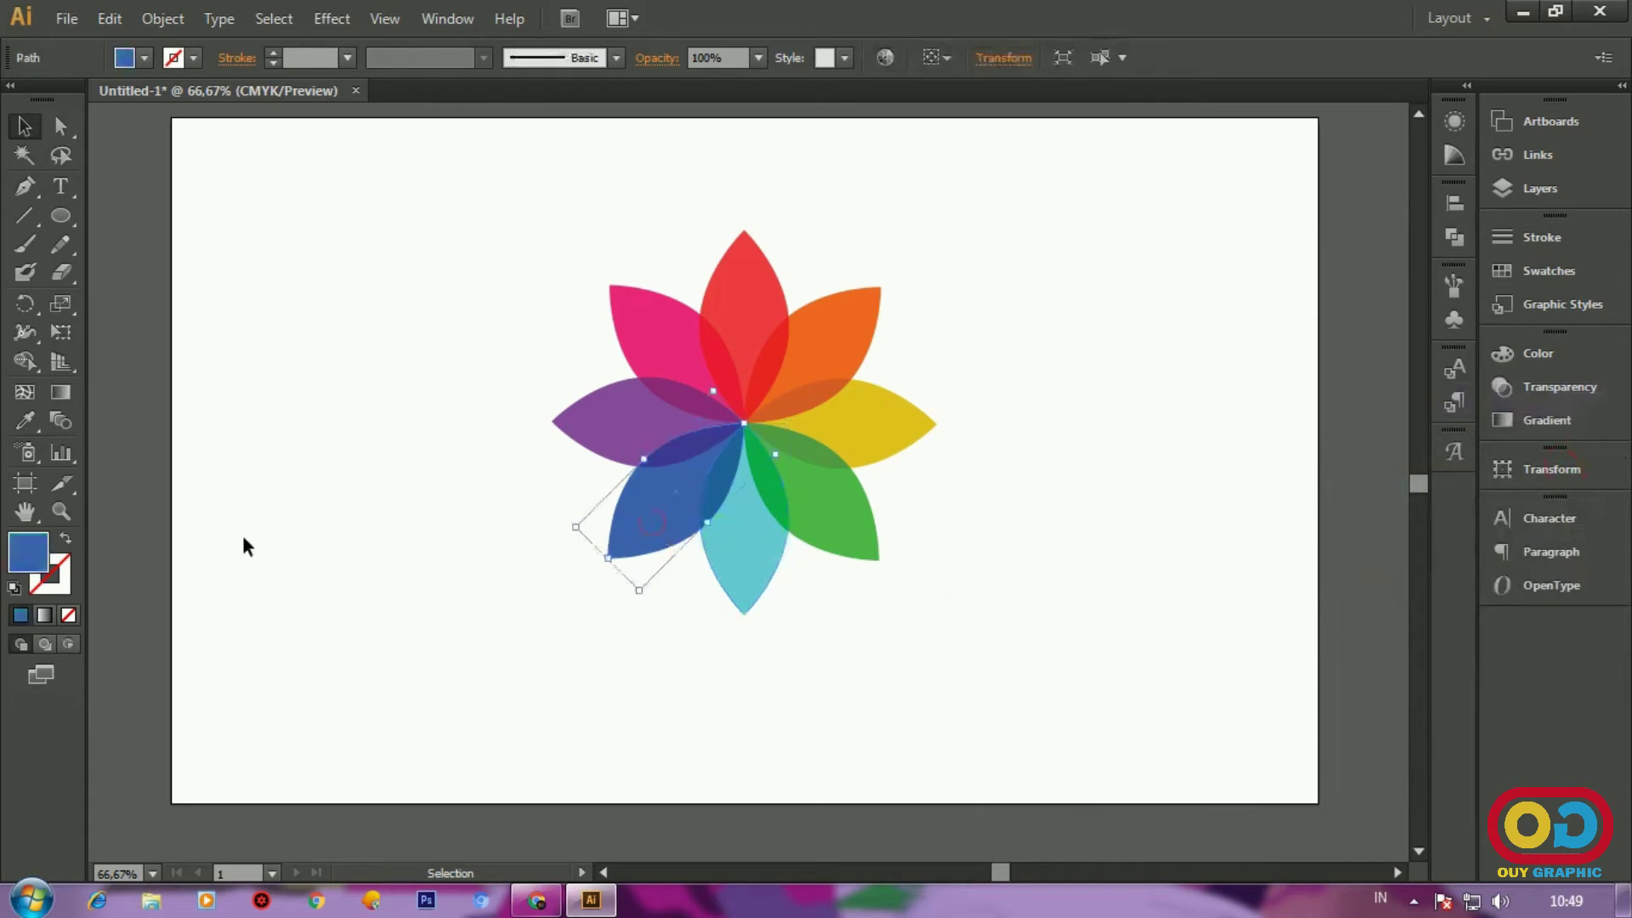
double_click(27, 553)
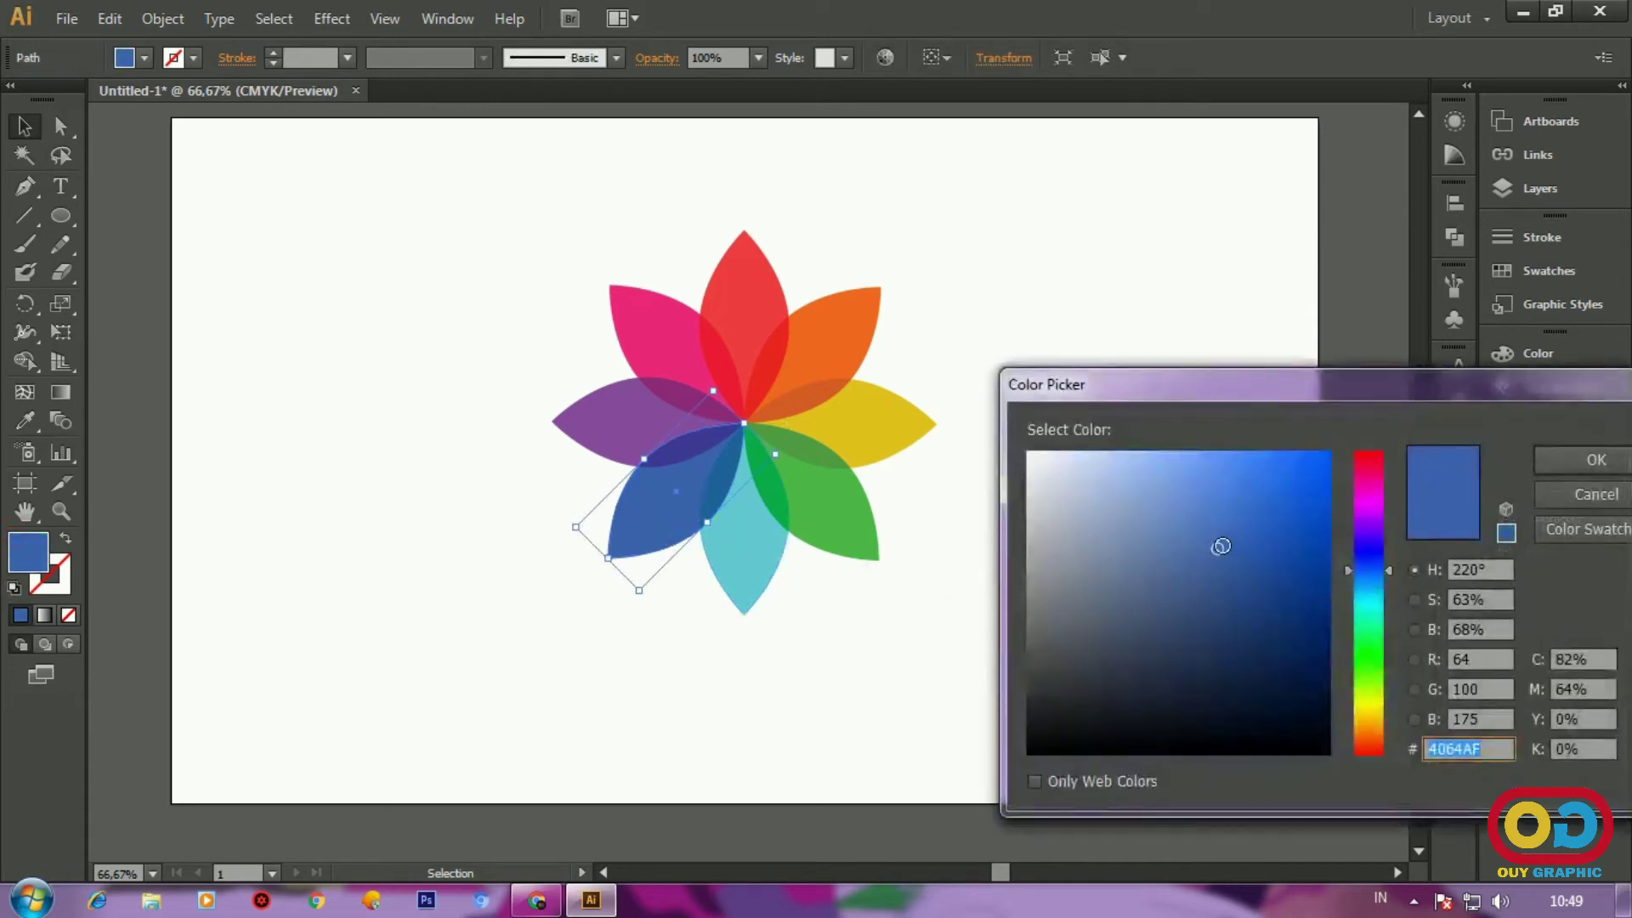
click(1220, 486)
click(1554, 460)
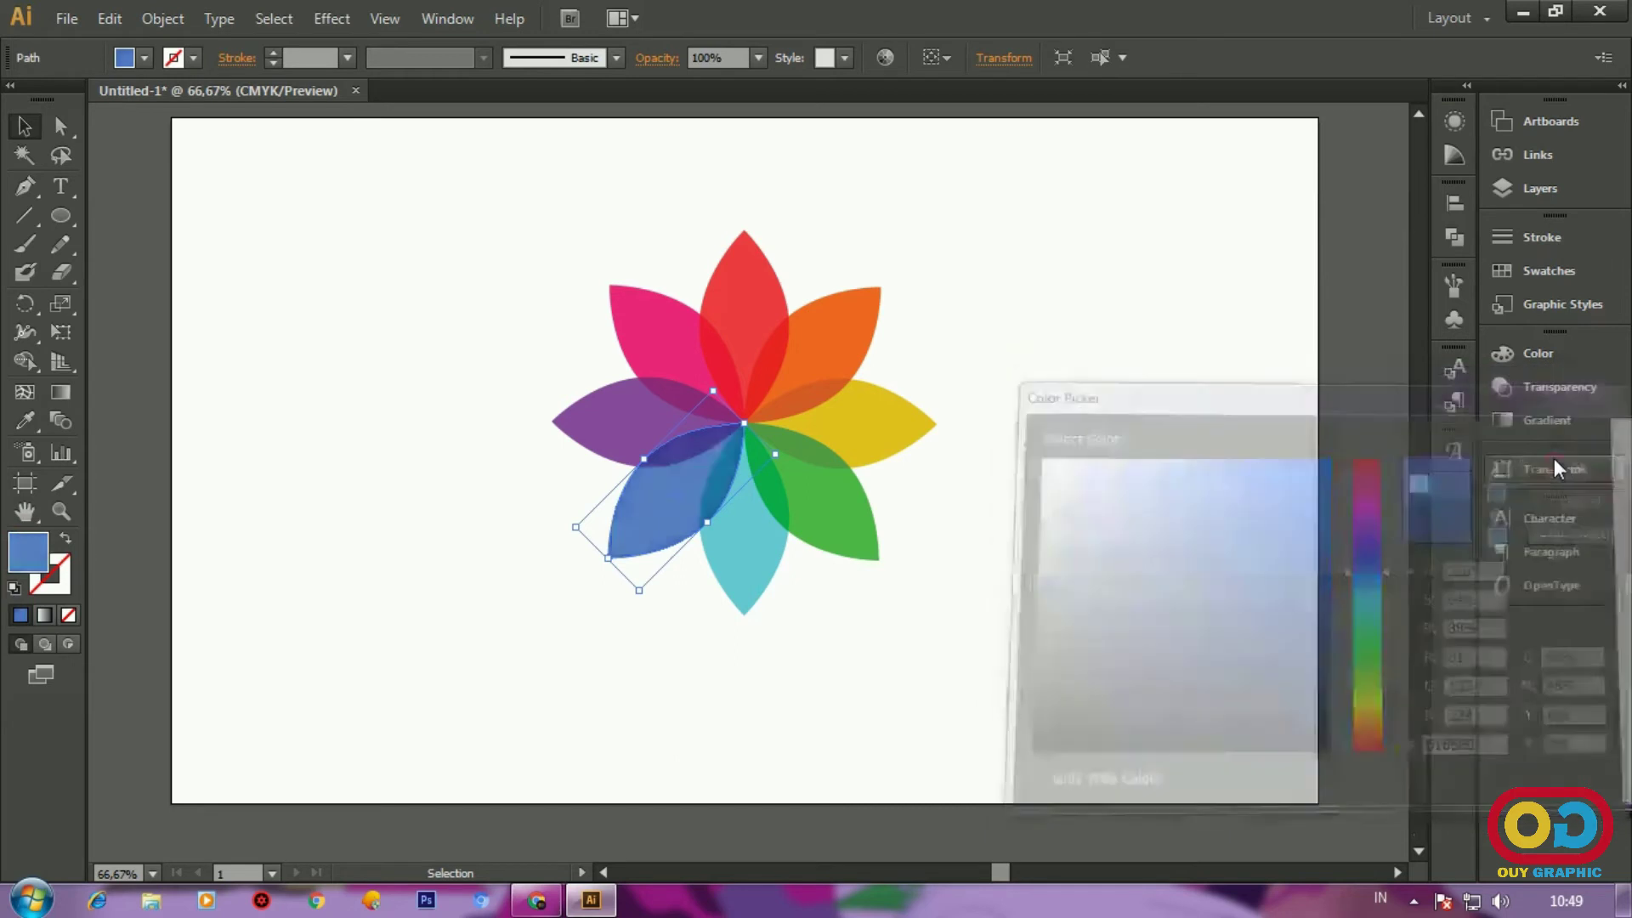
click(1191, 580)
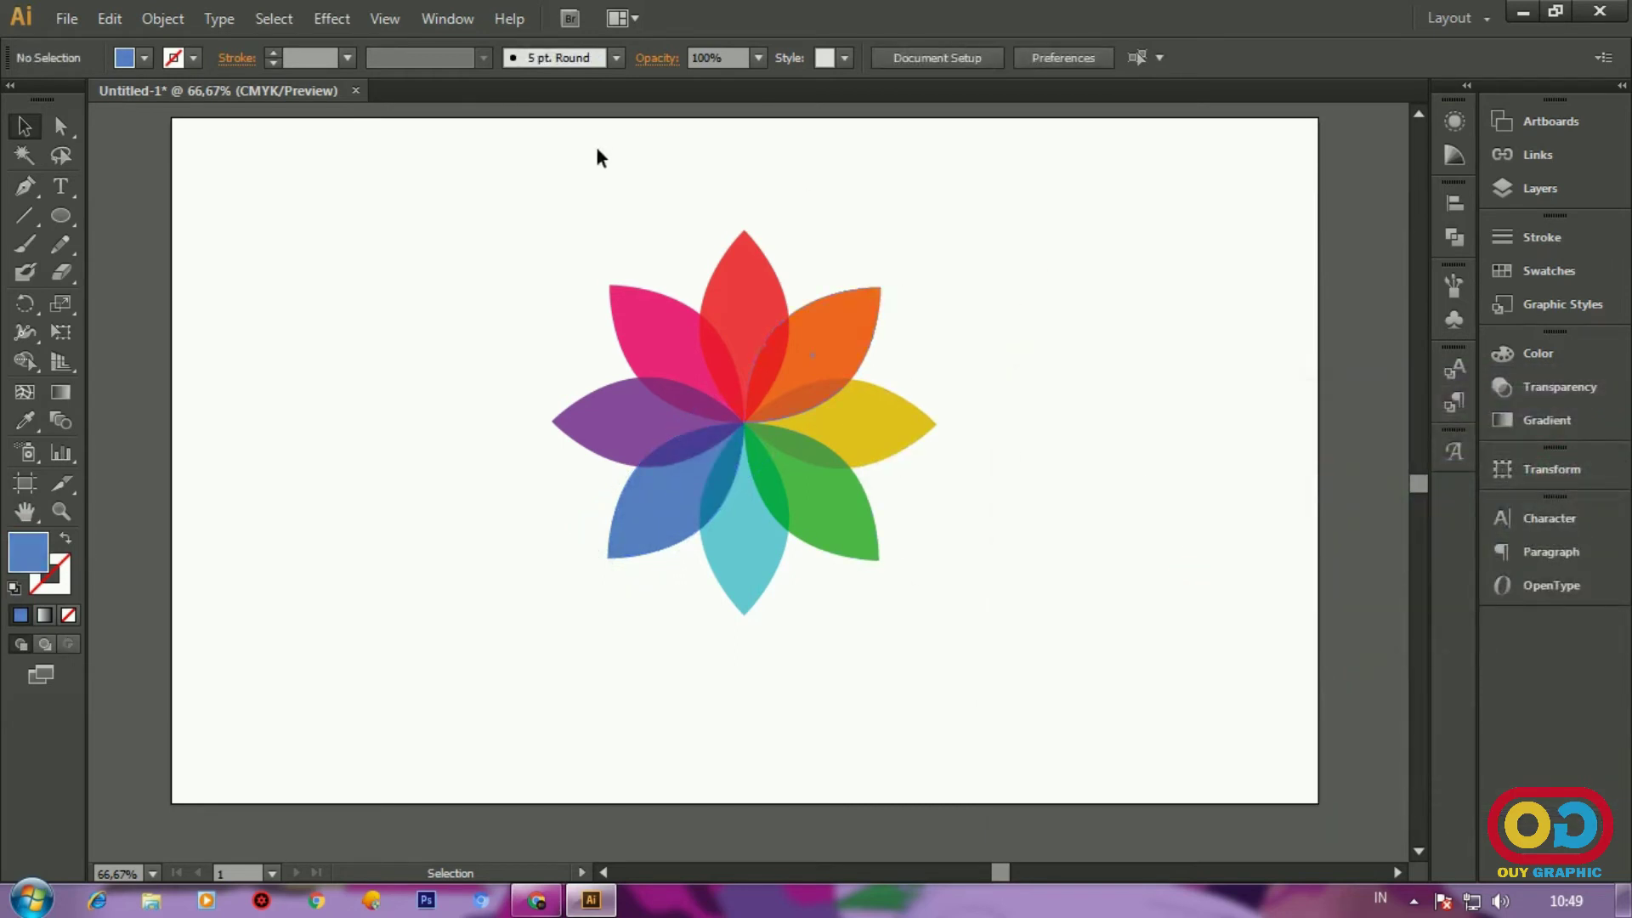
Step: Draw a large circle and move it over the flower
click(61, 215)
drag(572, 222, 819, 469)
click(26, 130)
drag(430, 203, 600, 393)
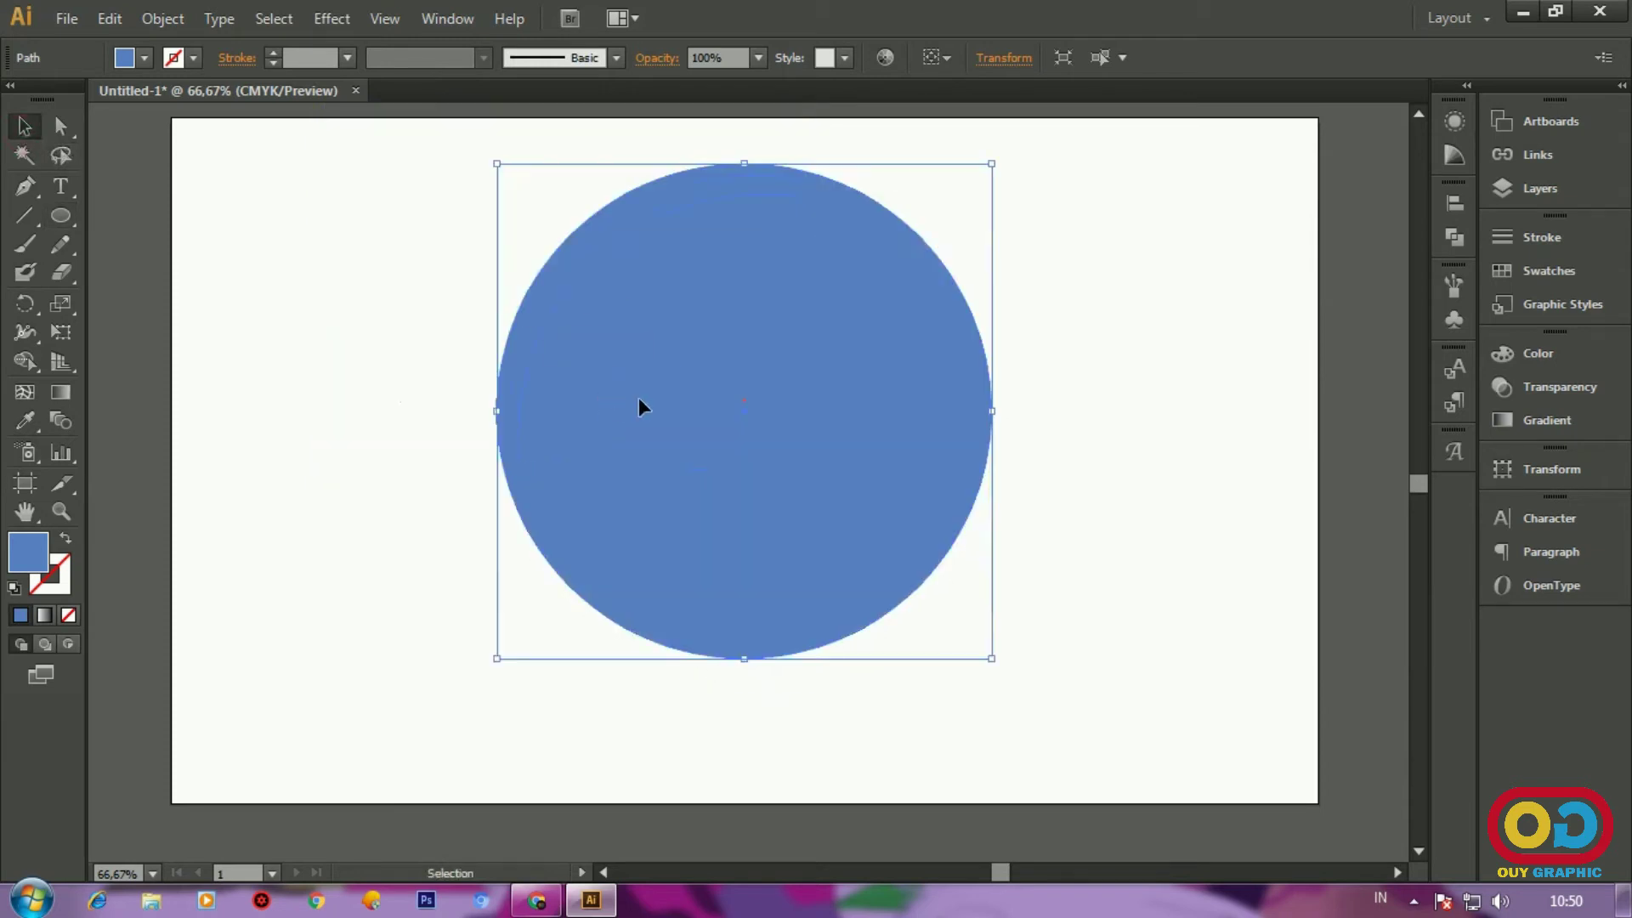
Step: Send the circle to the back behind the petals and centre it around the flower
right_click(652, 401)
mouse_move(716, 744)
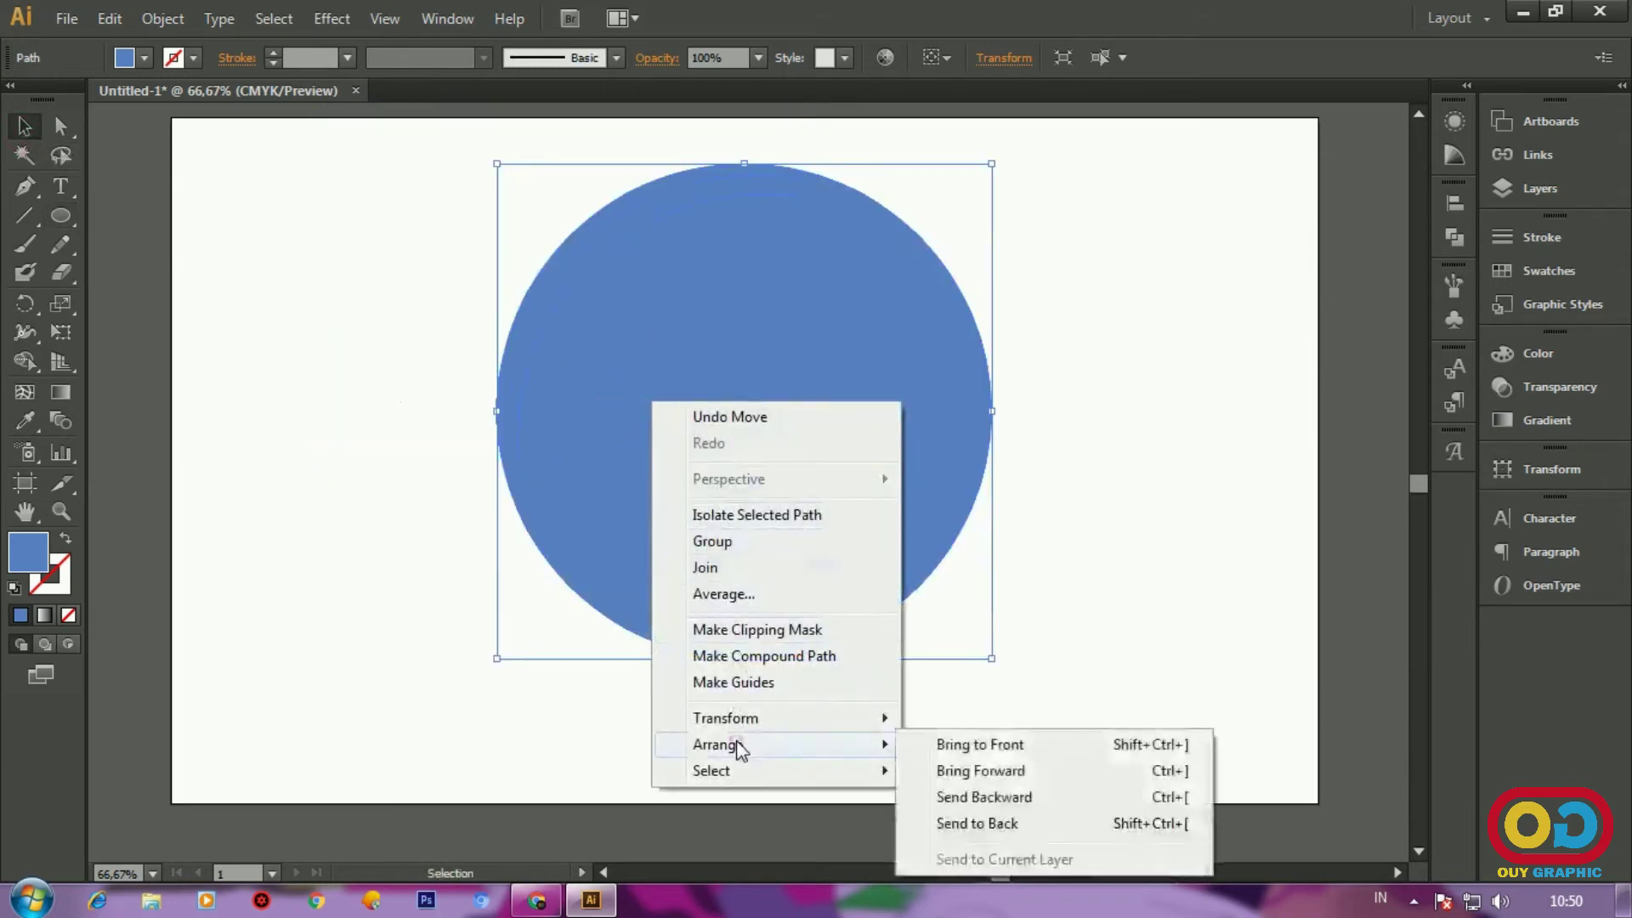
click(982, 821)
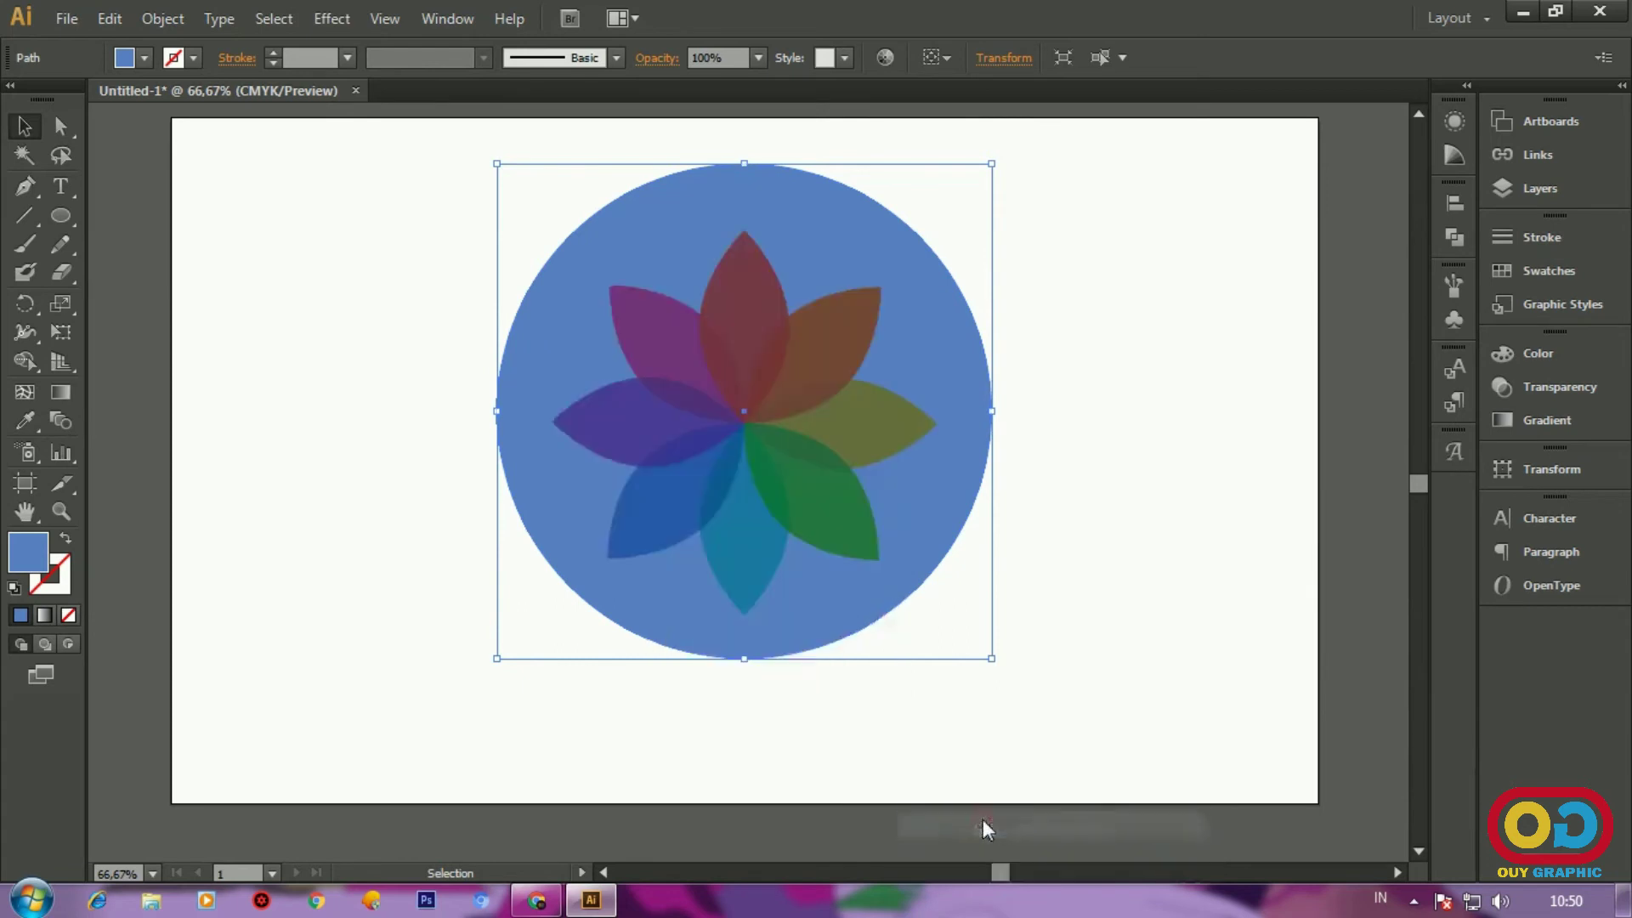
click(1246, 538)
drag(962, 380, 958, 404)
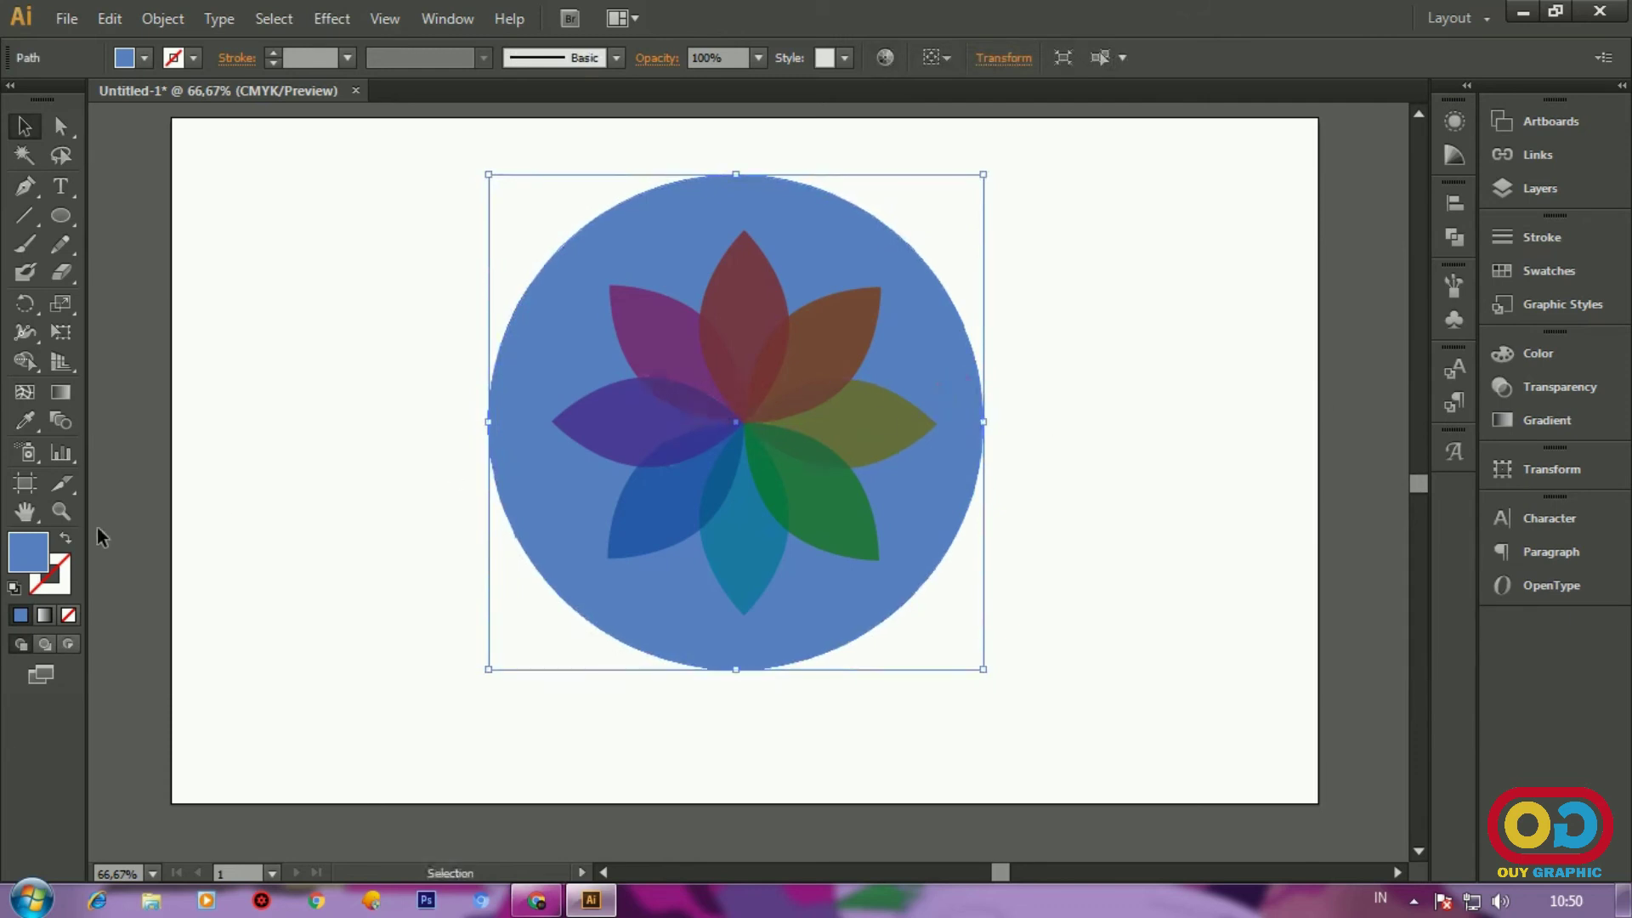
Step: Fill the background circle with light grey EAEAEA, then zoom and pan to centre the flower
double_click(28, 553)
mouse_move(1046, 565)
mouse_down()
mouse_move(1122, 513)
mouse_move(1024, 476)
mouse_up()
click(1574, 464)
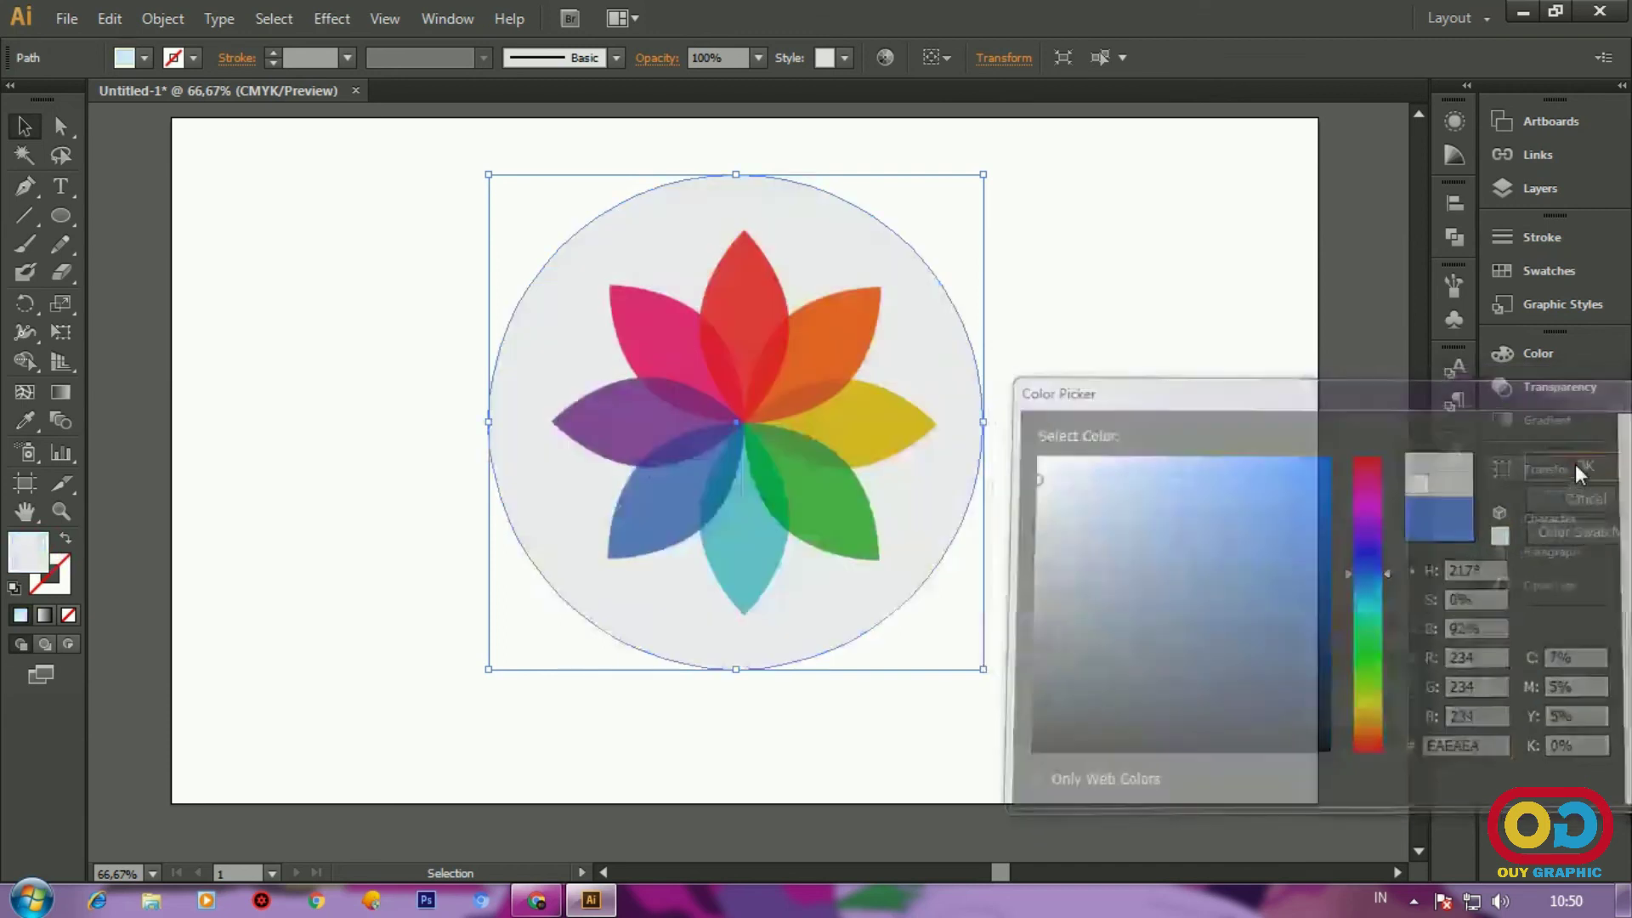
click(1150, 451)
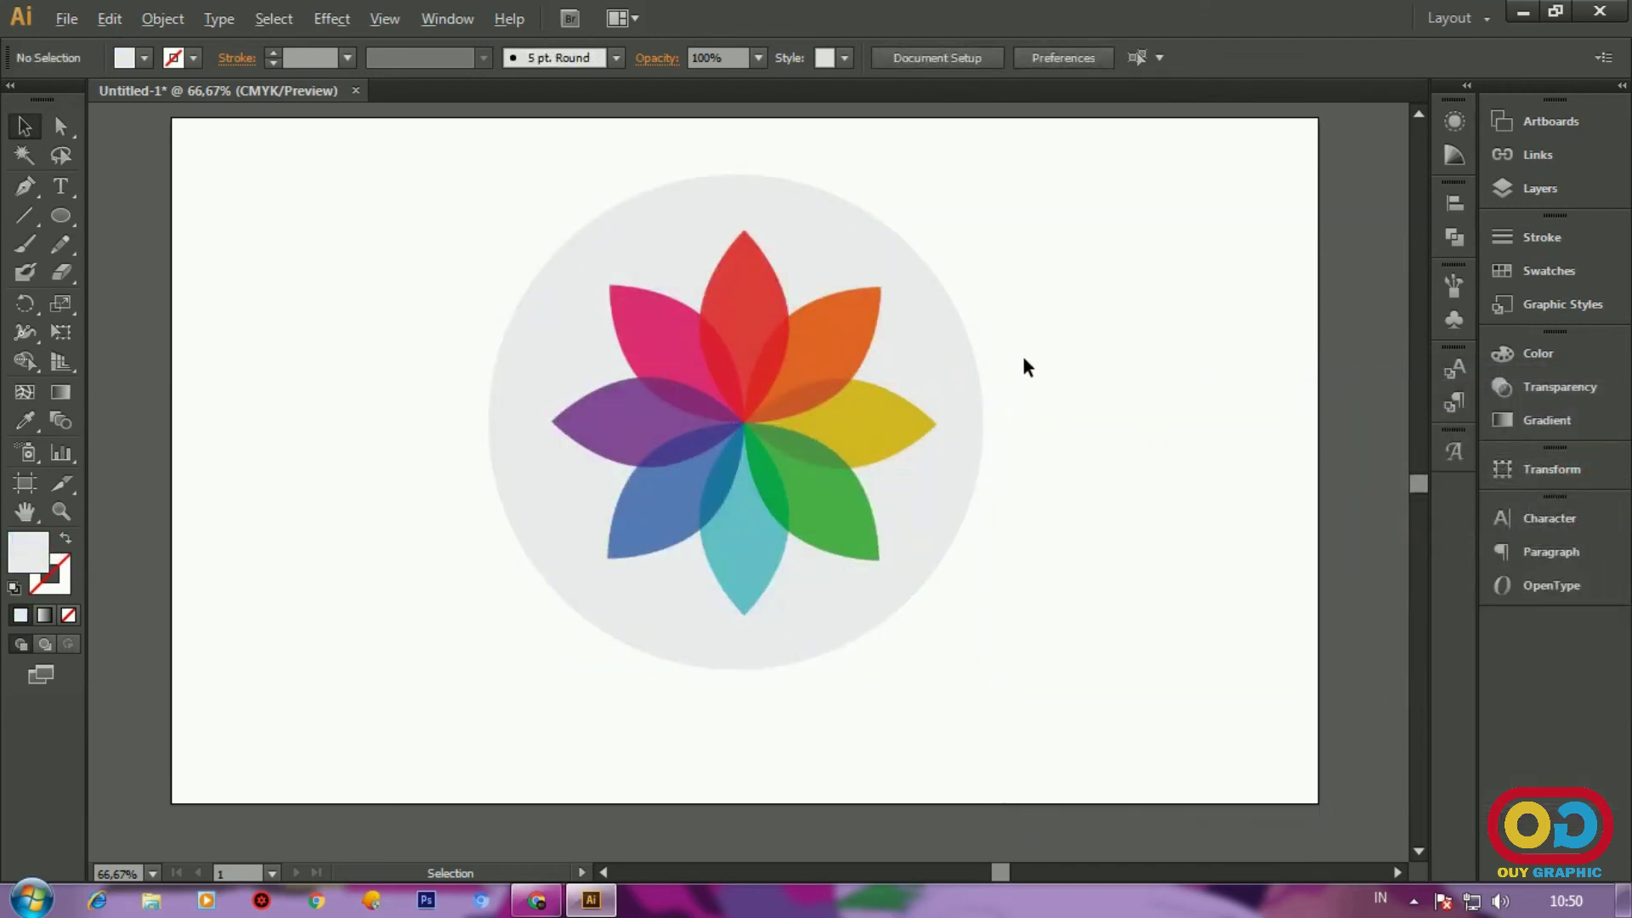
key(ctrl+plus)
drag(1022, 343, 1129, 358)
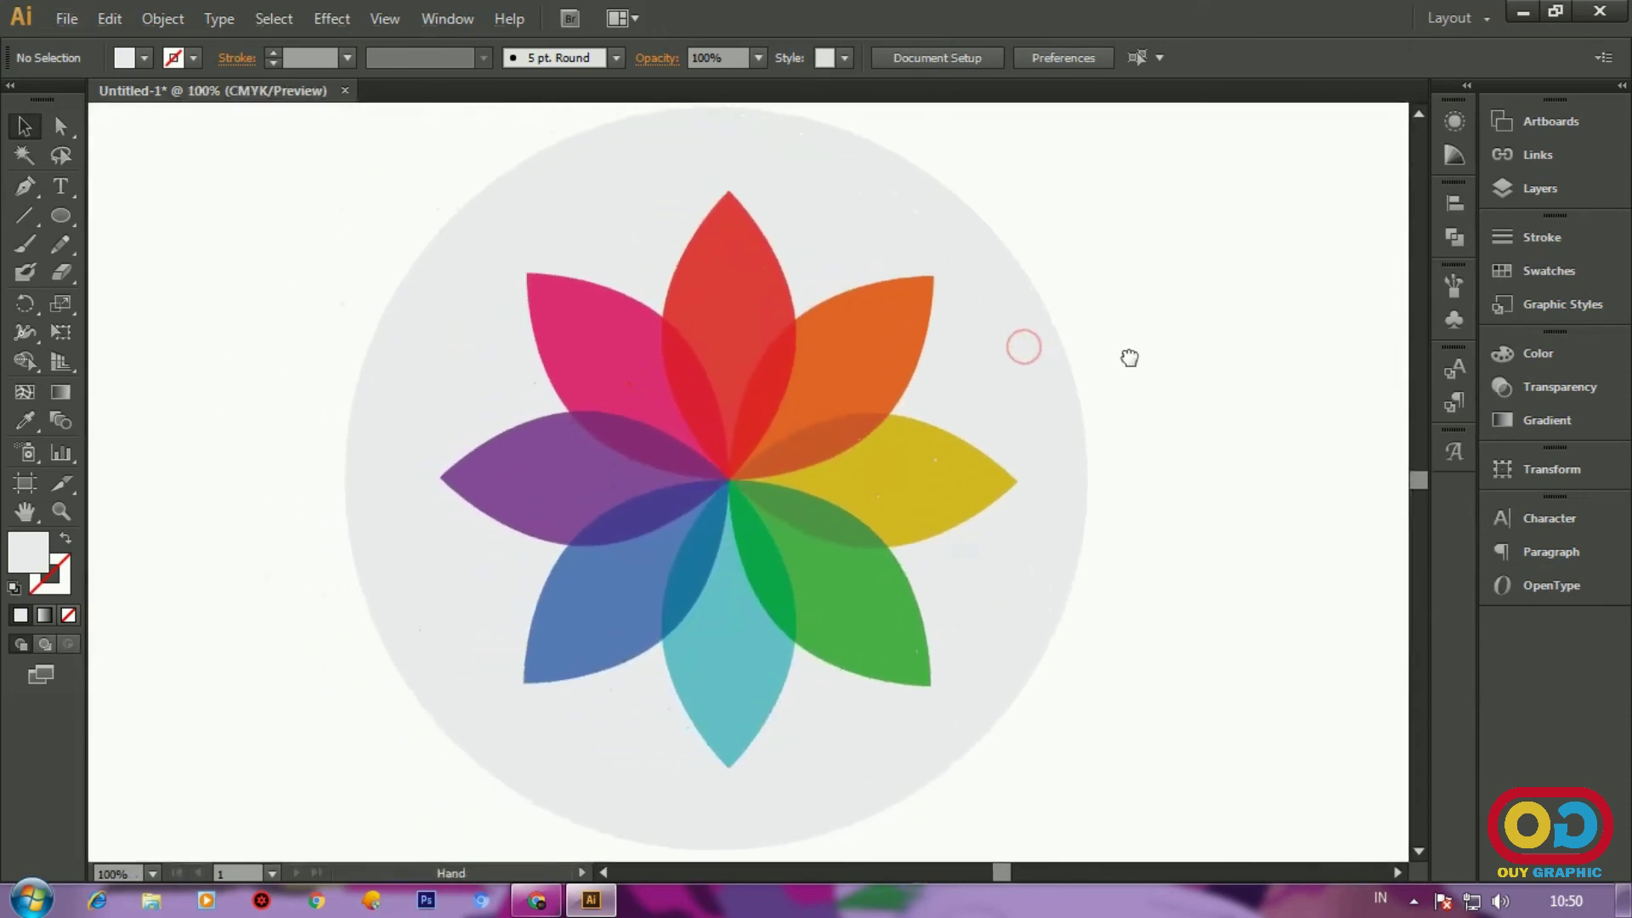